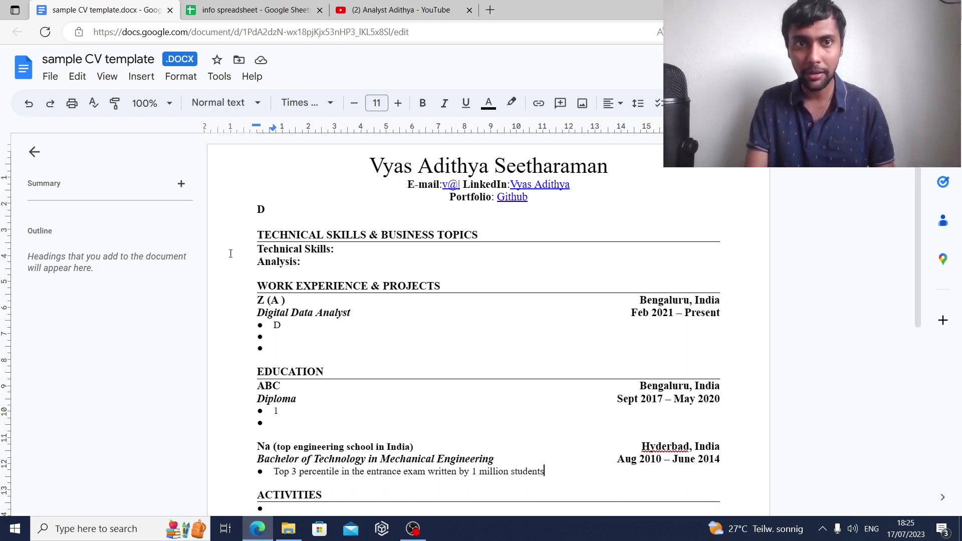
# Step: Switch to the info spreadsheet and review the bachelor degree and data analytics diploma entries in column C
pyautogui.click(224, 7)
pyautogui.click(301, 224)
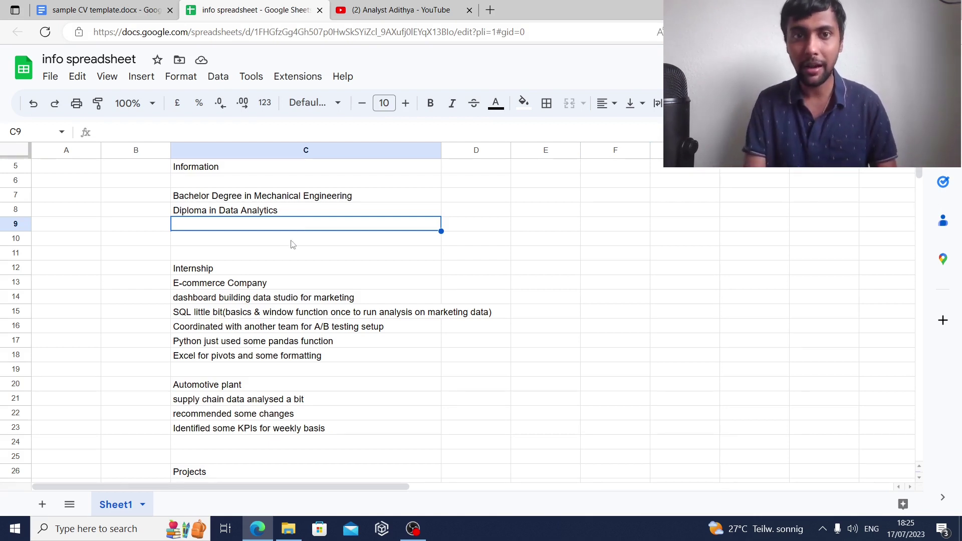
pyautogui.click(221, 171)
pyautogui.press('Down')
pyautogui.press('Down')
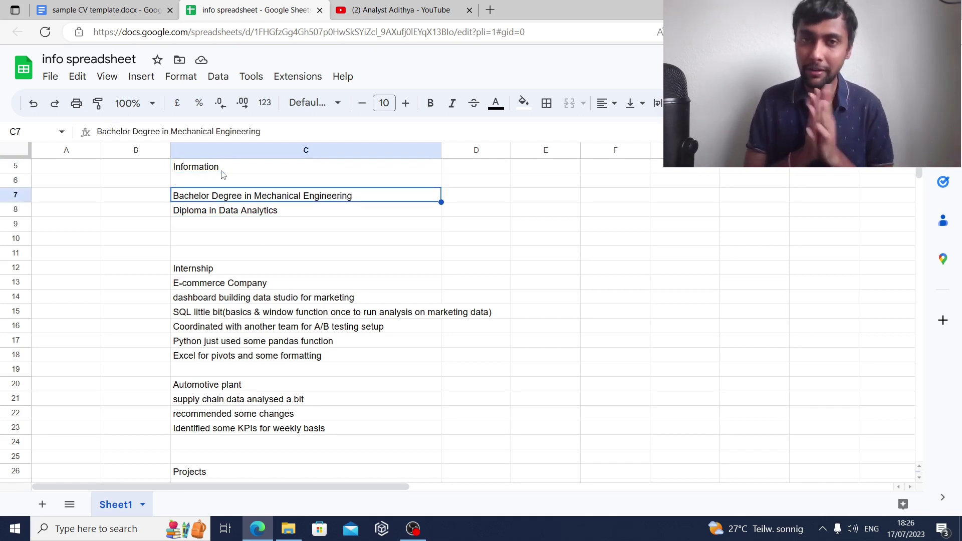
pyautogui.press('Down')
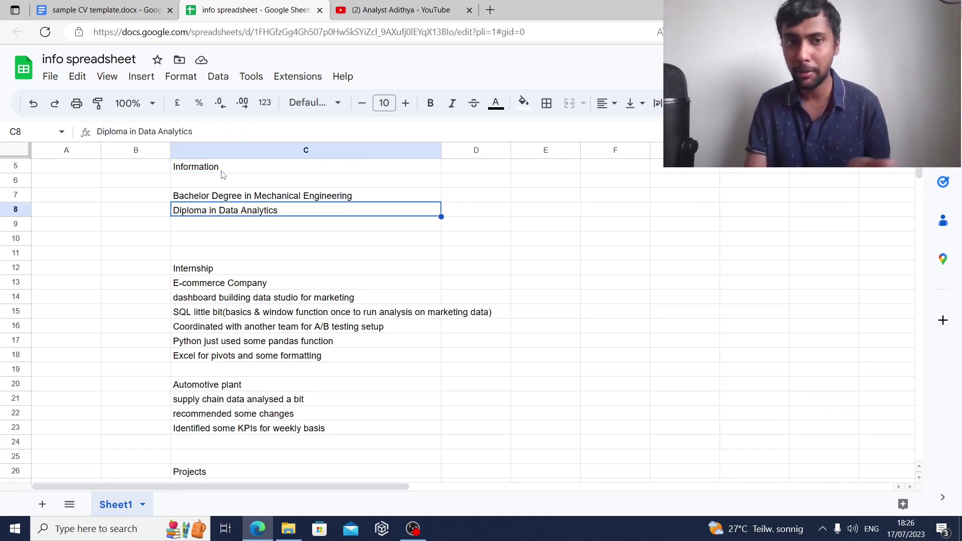
# Step: Review the E-commerce Company internship notes in column C, down to the entry about Excel pivots and formatting
pyautogui.press('Down')
pyautogui.press('Down')
pyautogui.press('Down')
pyautogui.press('Down')
pyautogui.press('Down')
pyautogui.press('Down')
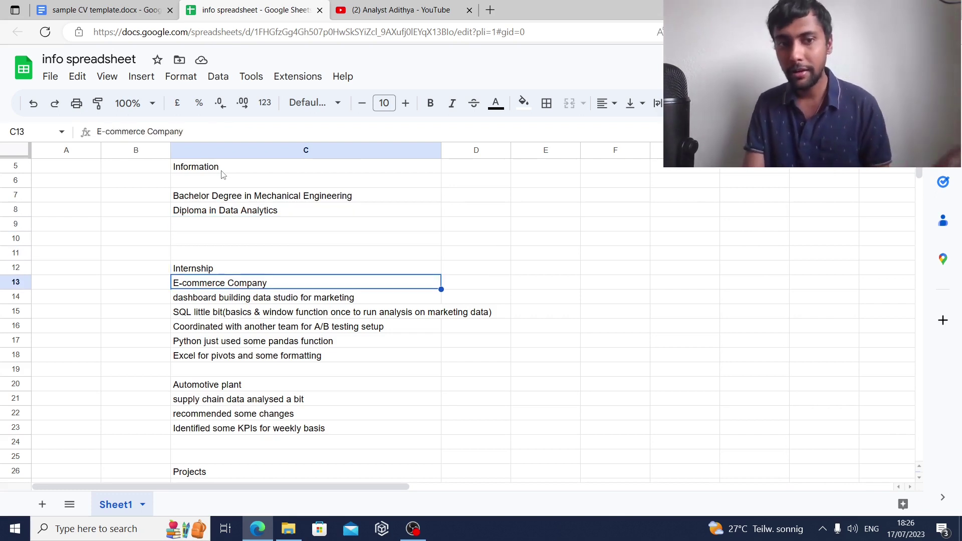
pyautogui.press('Down')
pyautogui.press('Down')
pyautogui.press('Down')
pyautogui.press('Down')
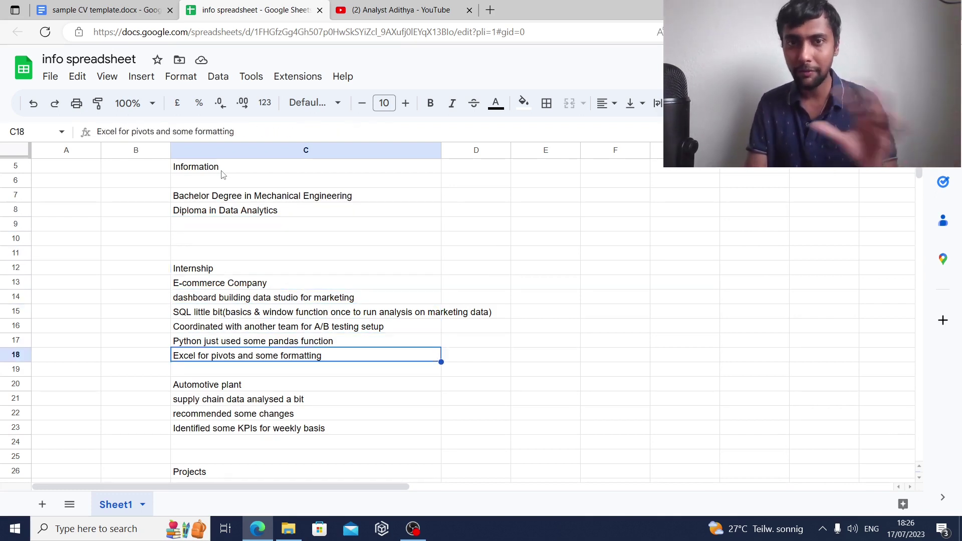
# Step: Read through the Automotive plant internship notes in column C, down to the empty rows above the Projects heading
pyautogui.press('Down')
pyautogui.press('Down')
pyautogui.press('Down')
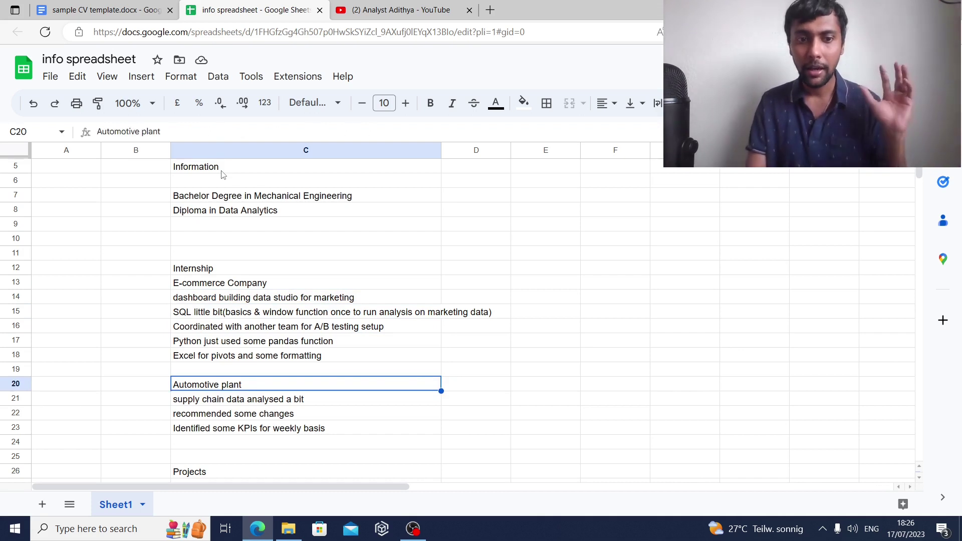
pyautogui.press('Up')
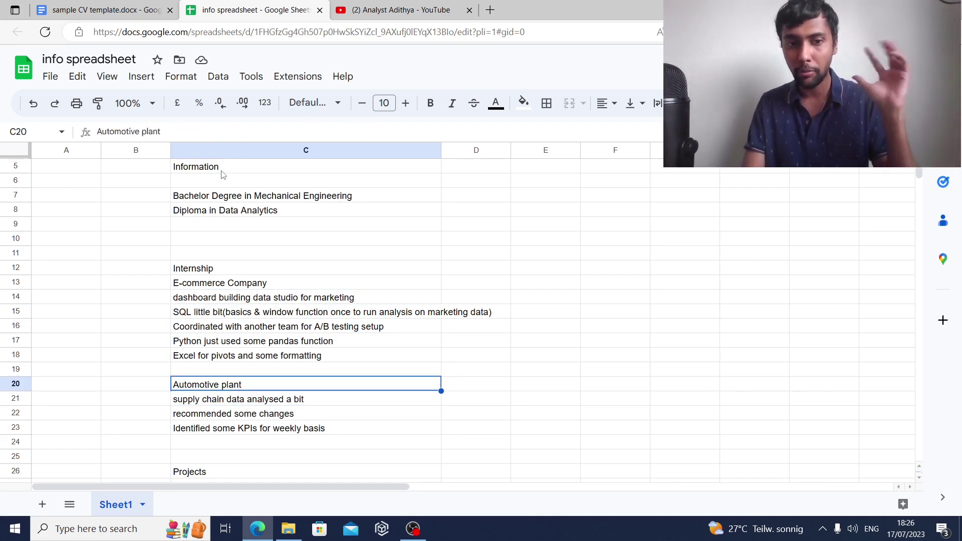
pyautogui.press('Down')
pyautogui.press('Down')
pyautogui.press('Down')
pyautogui.press('Down')
pyautogui.press('Down')
pyautogui.press('Down')
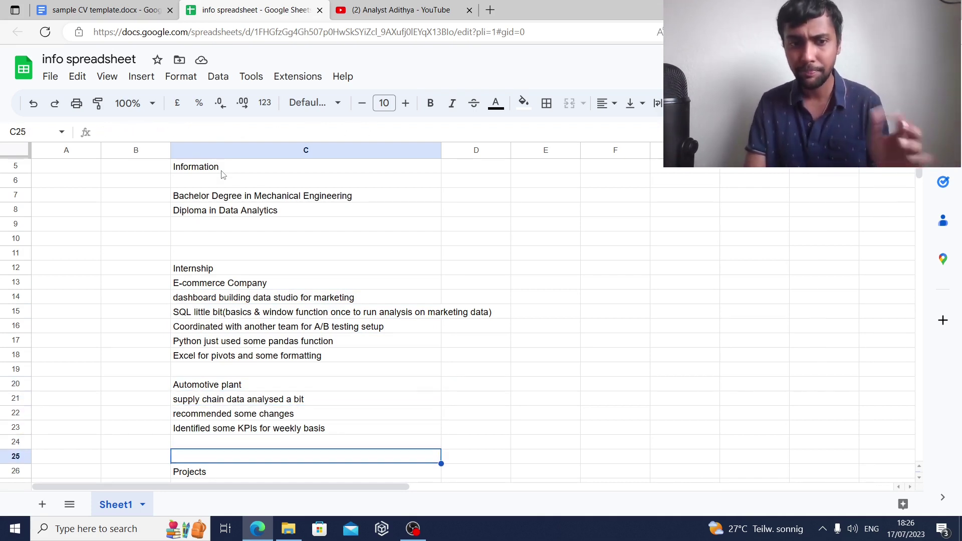
# Step: Review the project entries in column C, from the Swiggy Project to the Tableau Sales Dashboard Project
pyautogui.press('Down')
pyautogui.press('Down')
pyautogui.press('Down')
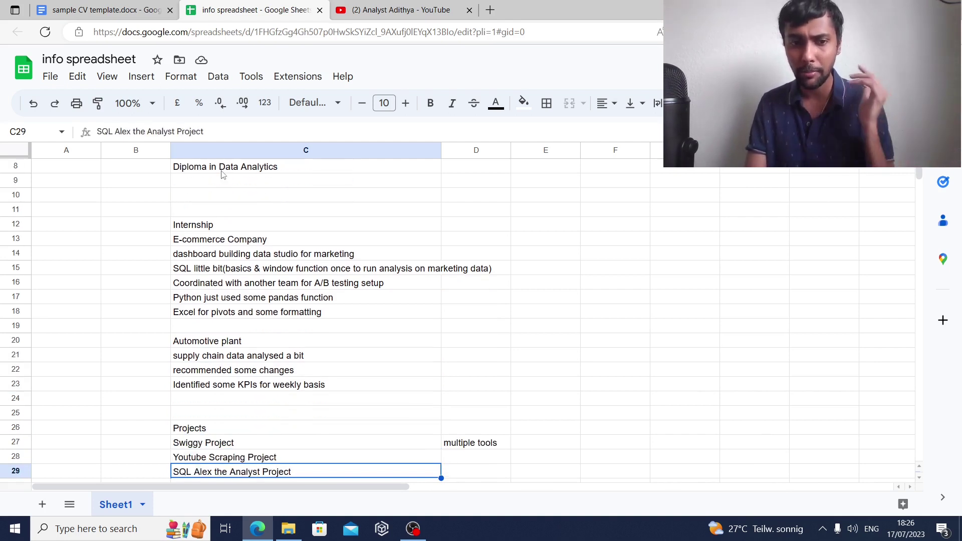
pyautogui.press('Up')
pyautogui.press('Up')
pyautogui.press('Down')
pyautogui.press('Down')
pyautogui.press('Down')
pyautogui.press('Down')
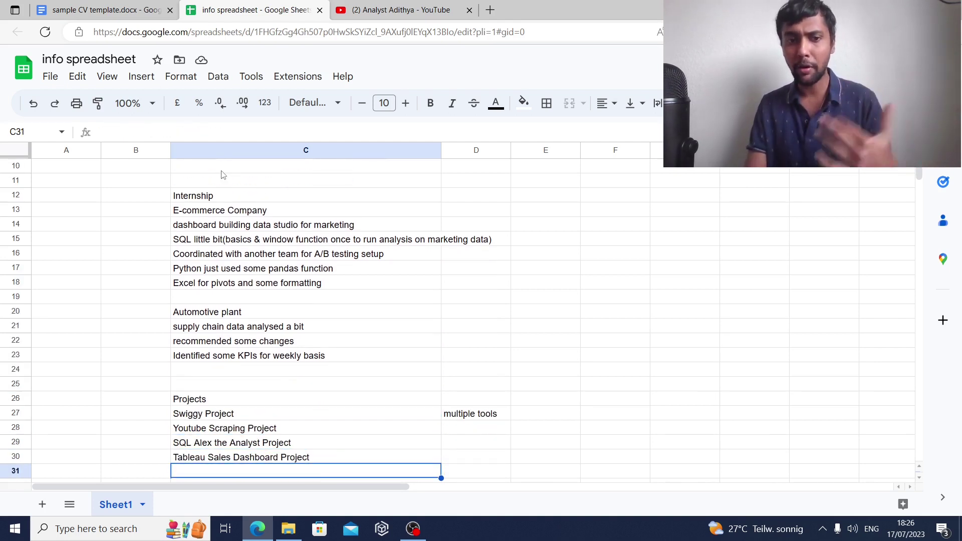
pyautogui.press('Up')
pyautogui.press('Up')
pyautogui.press('Up')
pyautogui.press('Up')
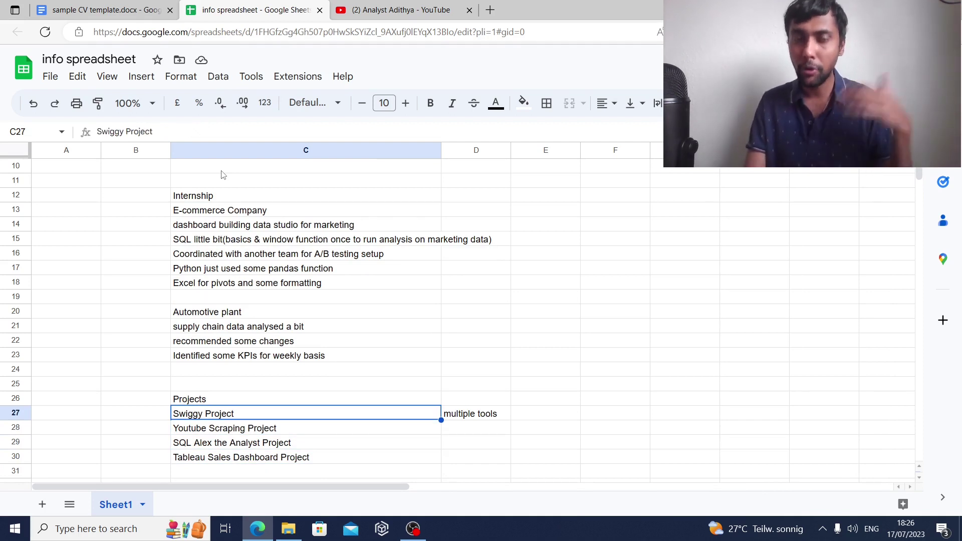
# Step: Go over the remaining project entries and the hobby notes on biking and wall painting in column C
pyautogui.press('Down')
pyautogui.press('Down')
pyautogui.press('Down')
pyautogui.press('Down')
pyautogui.press('Down')
pyautogui.press('Down')
pyautogui.press('Down')
pyautogui.press('Down')
pyautogui.press('Down')
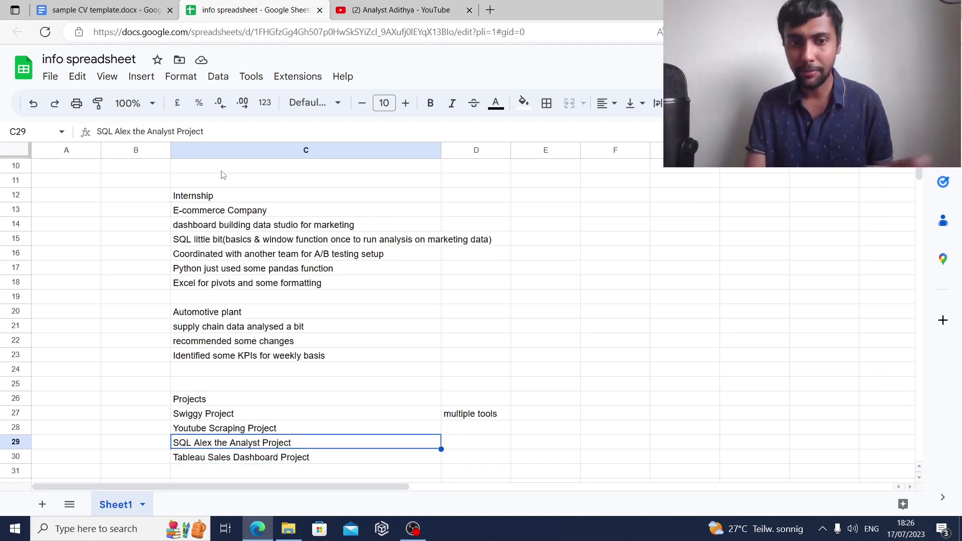
pyautogui.press('Up')
pyautogui.press('Up')
pyautogui.press('Up')
pyautogui.press('Up')
pyautogui.press('Up')
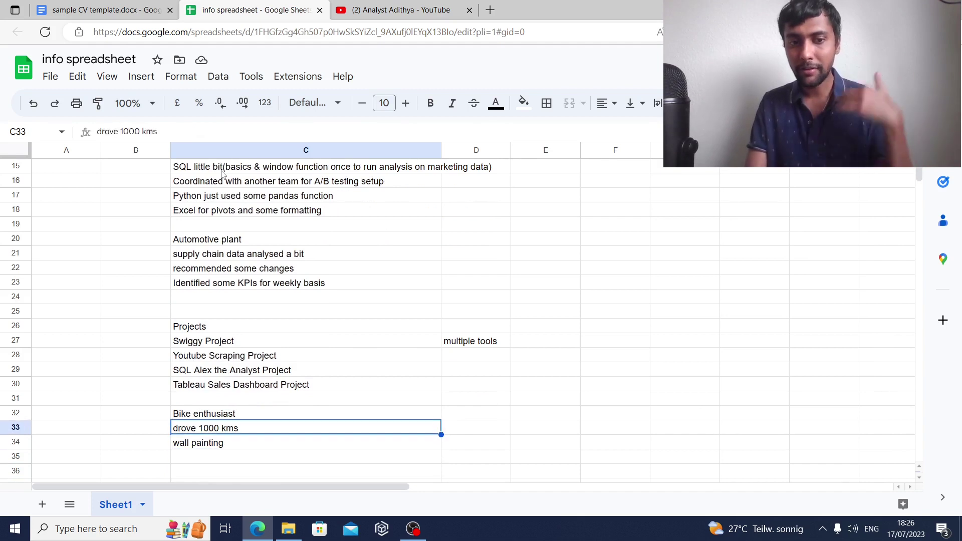
pyautogui.press('Down')
pyautogui.press('Down')
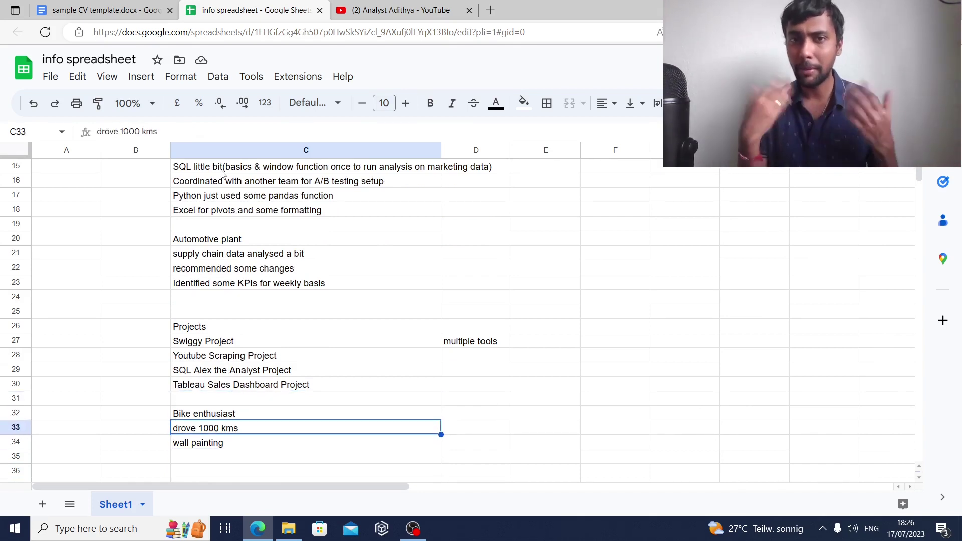
pyautogui.press('Down')
pyautogui.press('Down')
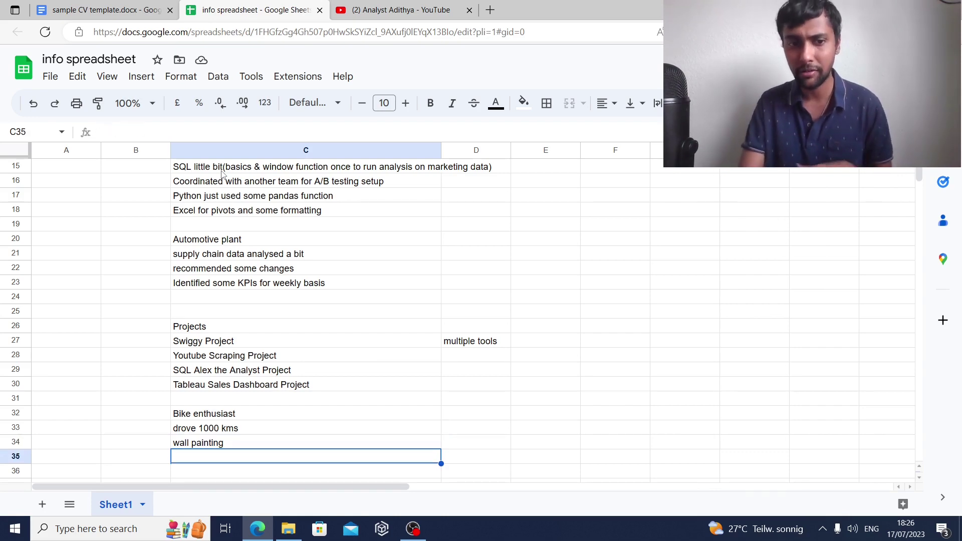
# Step: Return to cell C1 of the info spreadsheet
pyautogui.press('Up')
pyautogui.press('Up')
pyautogui.press('Up')
pyautogui.press('Up')
pyautogui.press('Up')
pyautogui.press('Up')
pyautogui.press('Up')
pyautogui.press('Up')
pyautogui.press('Up')
pyautogui.press('Up')
pyautogui.press('Up')
pyautogui.press('Up')
pyautogui.press('Up')
pyautogui.press('Up')
pyautogui.press('Up')
pyautogui.press('Up')
pyautogui.press('Up')
pyautogui.press('Up')
pyautogui.press('Up')
pyautogui.press('Up')
pyautogui.press('Up')
pyautogui.press('Up')
pyautogui.press('Up')
pyautogui.press('Up')
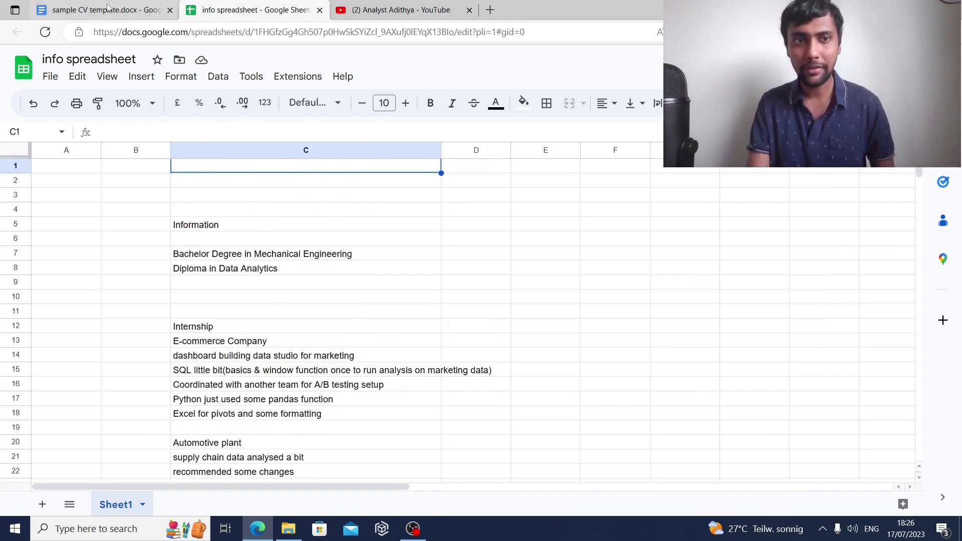
# Step: Switch to the sample CV template document and check the targets of the LinkedIn and Github links in the CV header
pyautogui.click(109, 7)
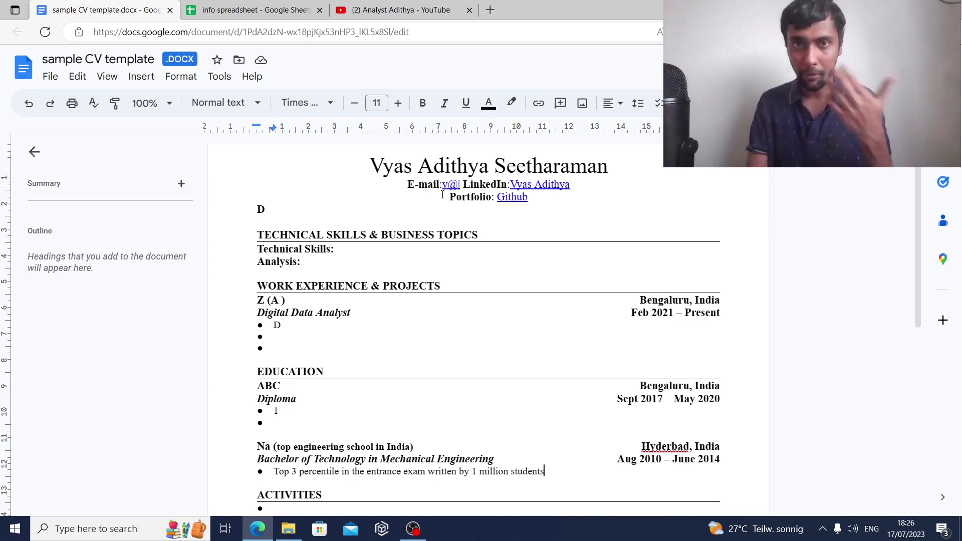
pyautogui.click(541, 185)
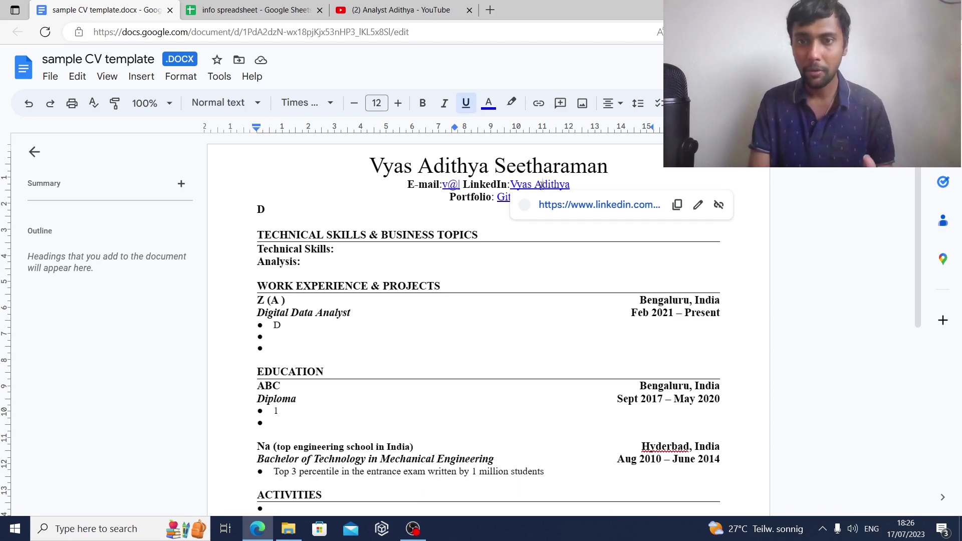
pyautogui.click(603, 188)
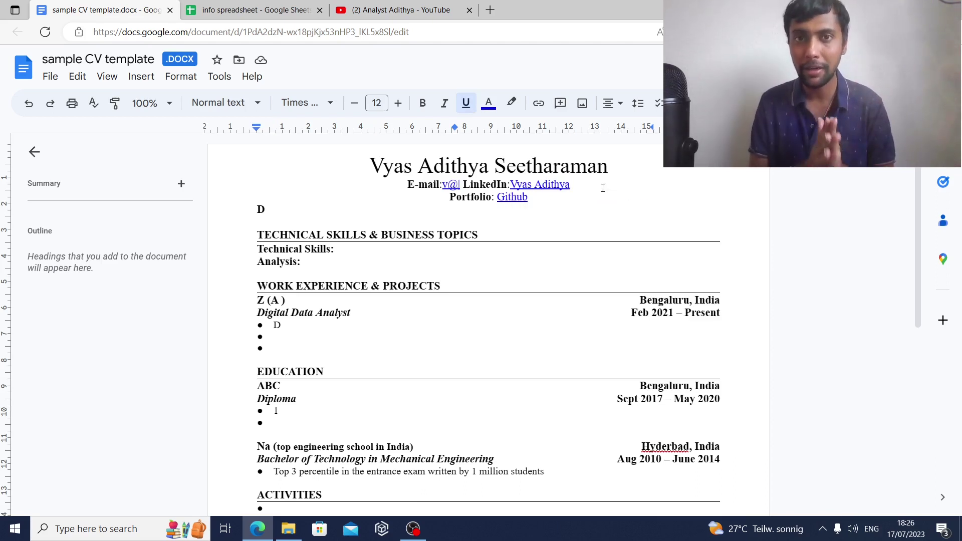
pyautogui.click(512, 197)
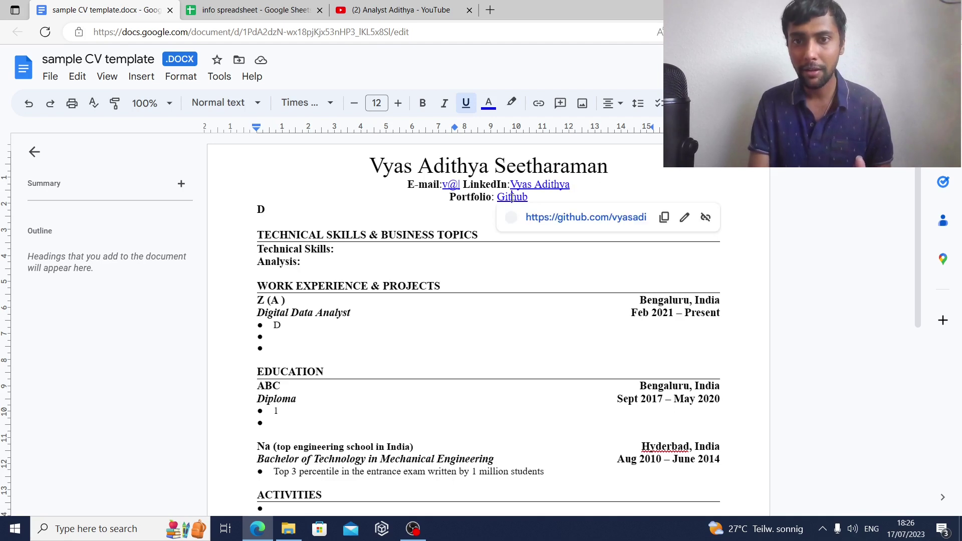
# Step: Complete the headline below the Portfolio line as "Data Analyst with e-commerce experience looking for challenging analytics roles"
pyautogui.click(471, 211)
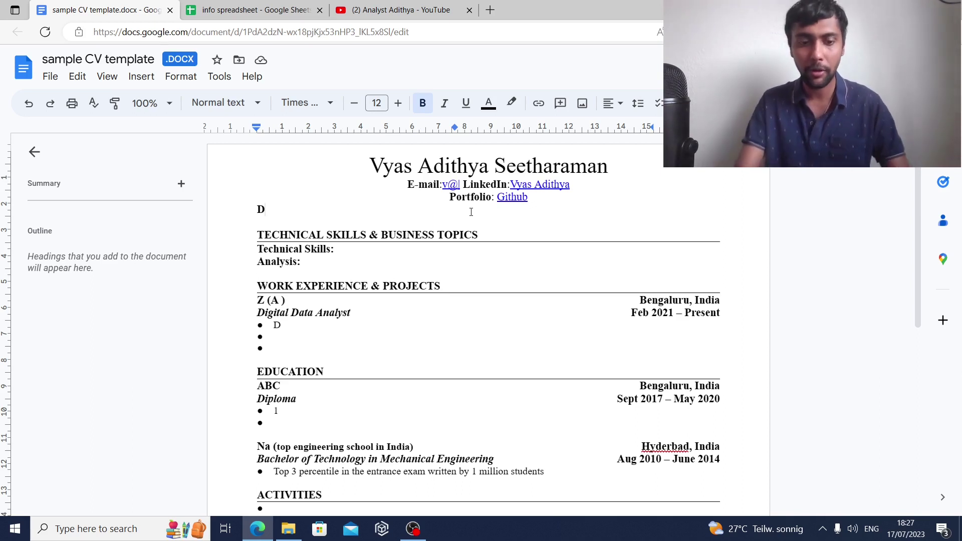
pyautogui.write('ata An')
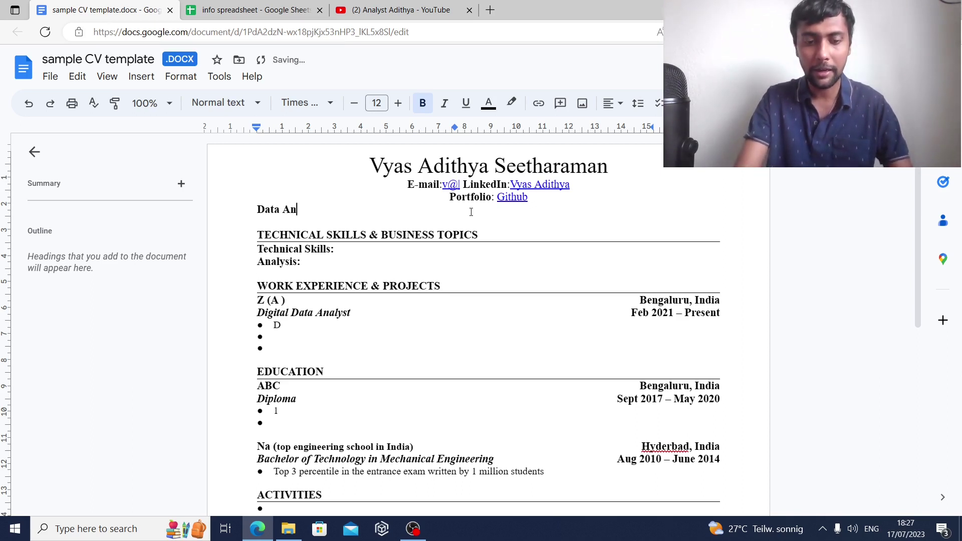
pyautogui.write('alsyst')
pyautogui.press('BackSpace')
pyautogui.press('BackSpace')
pyautogui.press('BackSpace')
pyautogui.press('BackSpace')
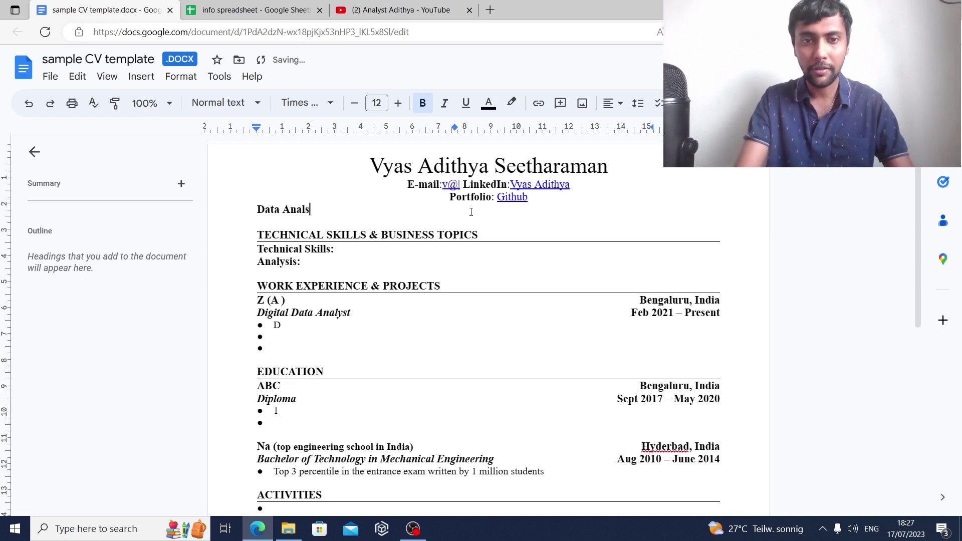
pyautogui.write('yst with ')
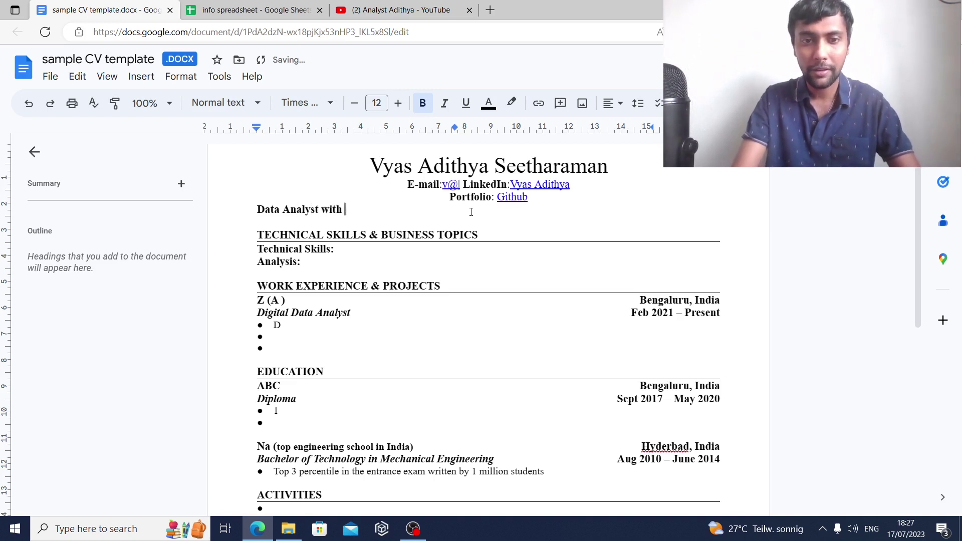
pyautogui.write('e-commerce ')
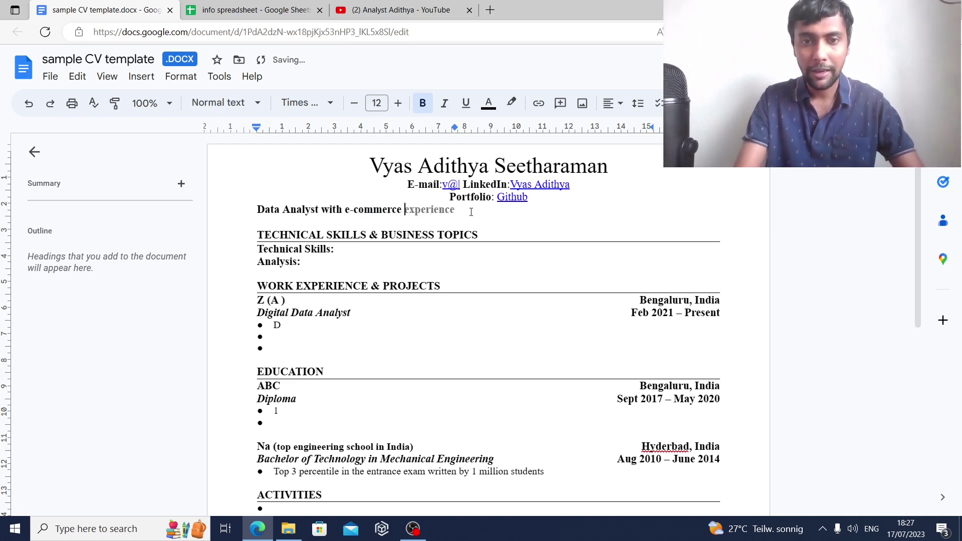
pyautogui.write('experience l')
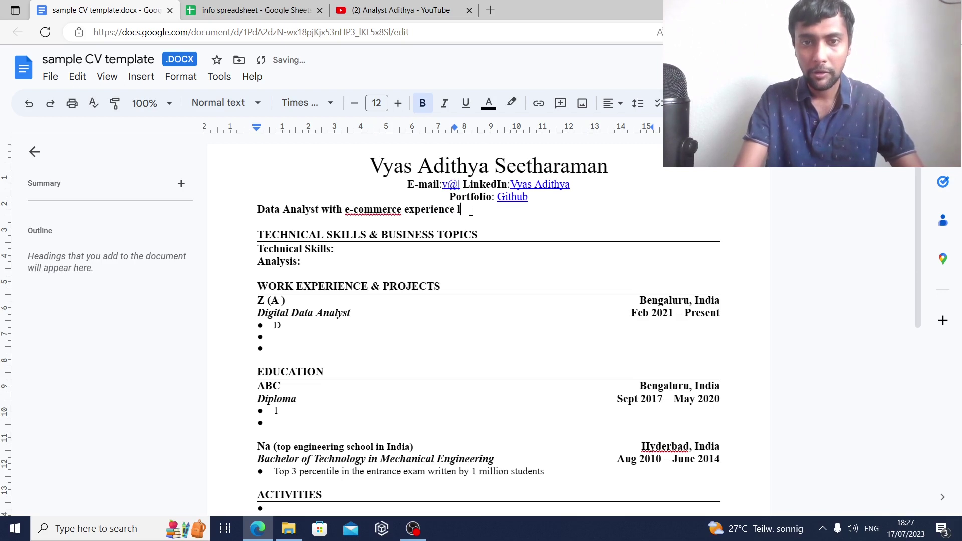
pyautogui.write('ooking for cha')
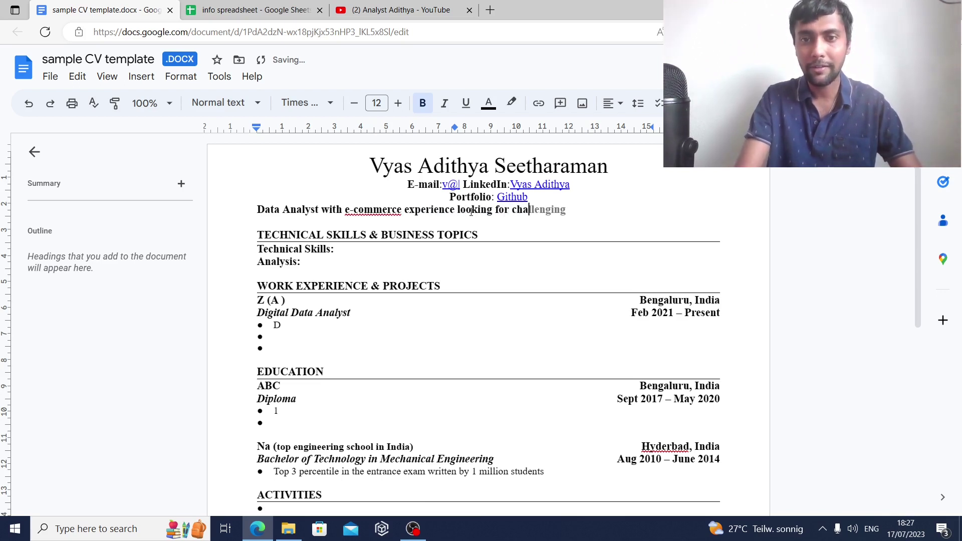
pyautogui.write('llenging ana')
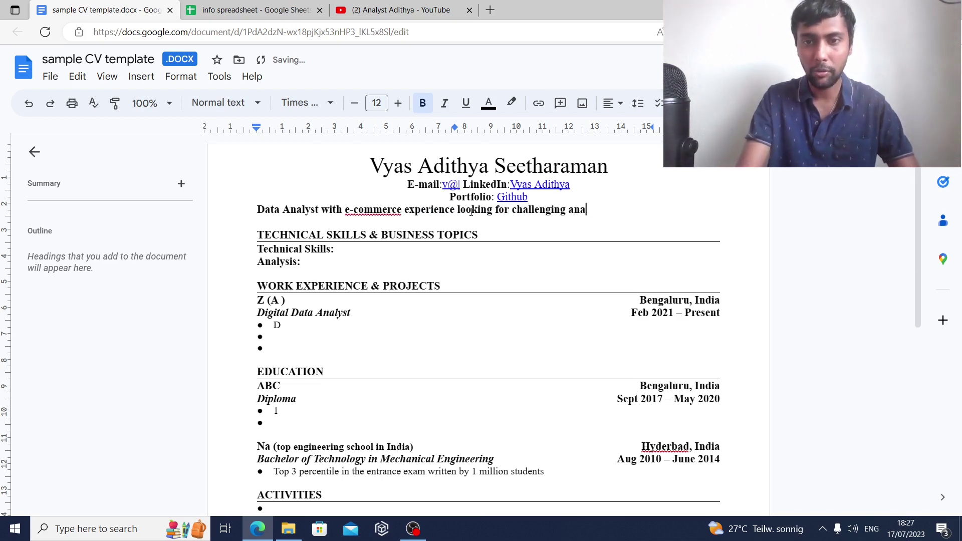
pyautogui.write('lytics roles')
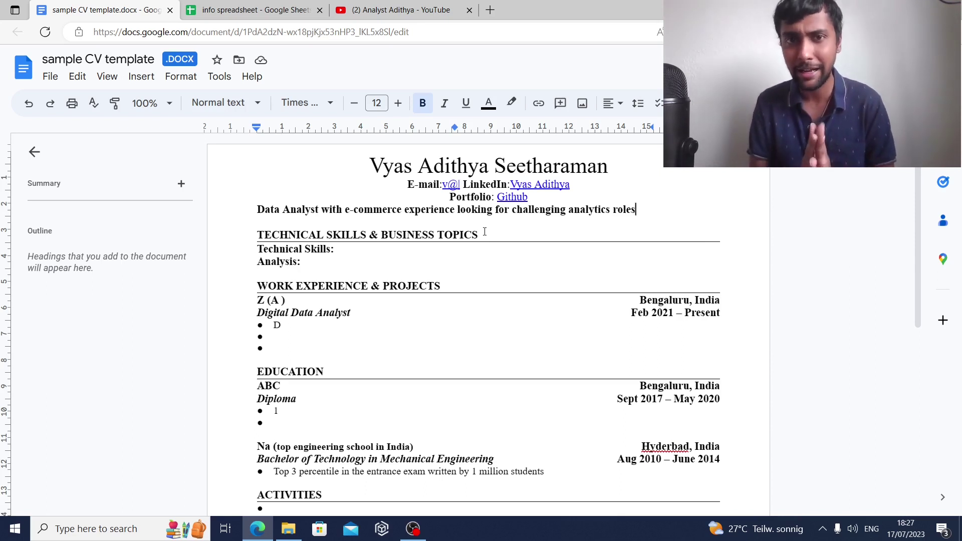
# Step: Fill in the Technical Skills line with "SQL; Microsoft Excel; Tableau; Python; Google Analytics"
pyautogui.click(393, 247)
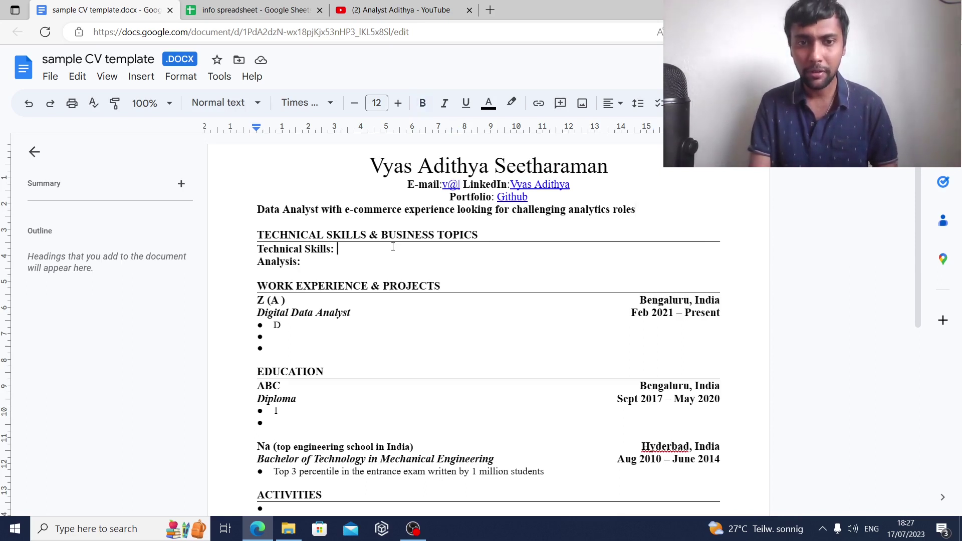
pyautogui.write('SQL')
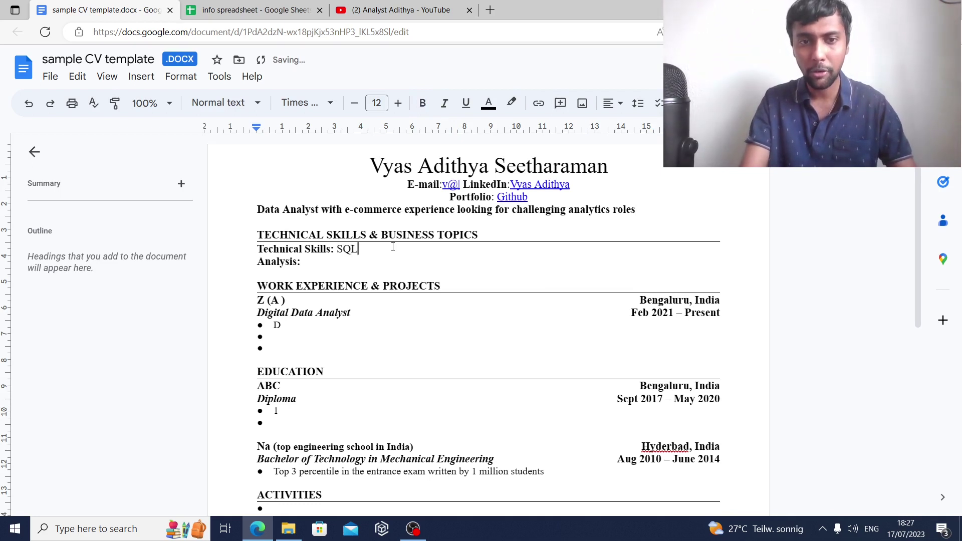
pyautogui.write('; ')
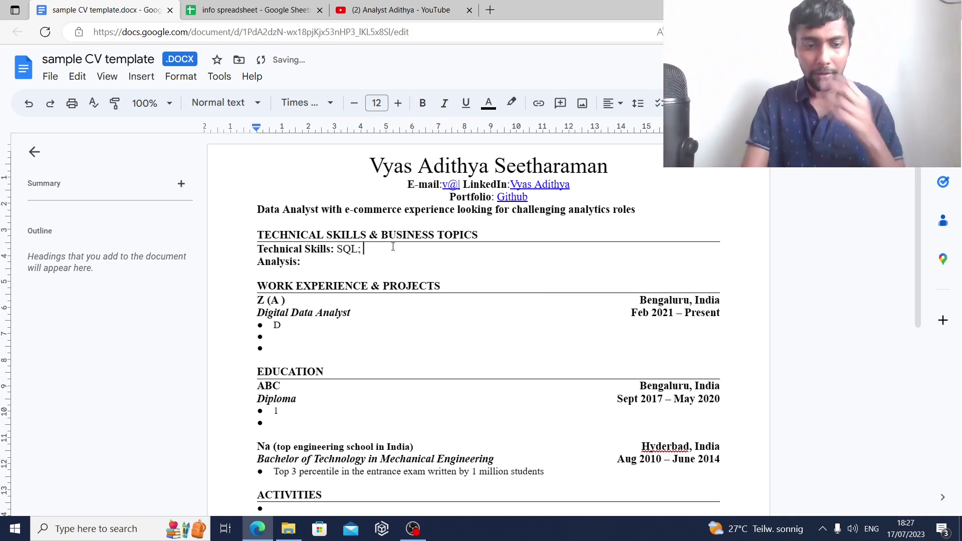
pyautogui.write('Microsof')
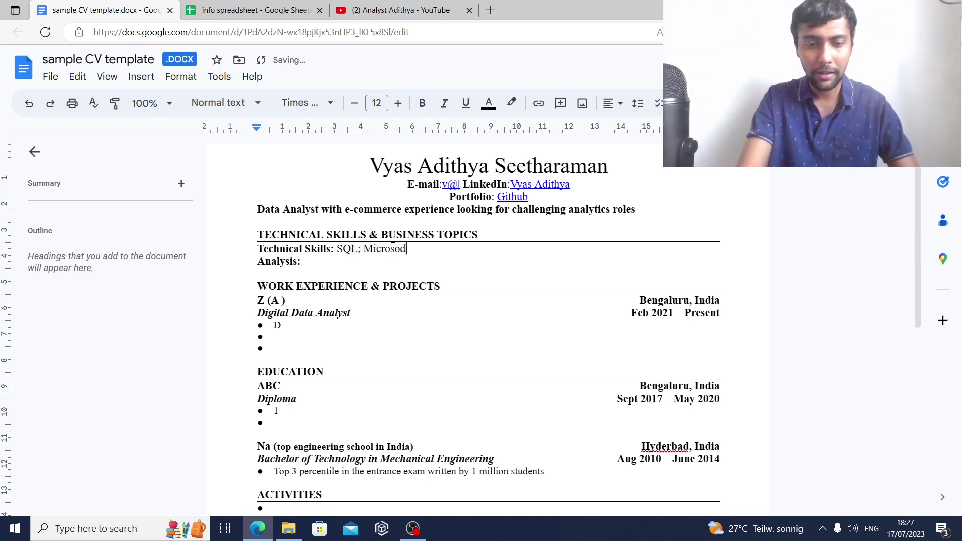
pyautogui.write('t Excel')
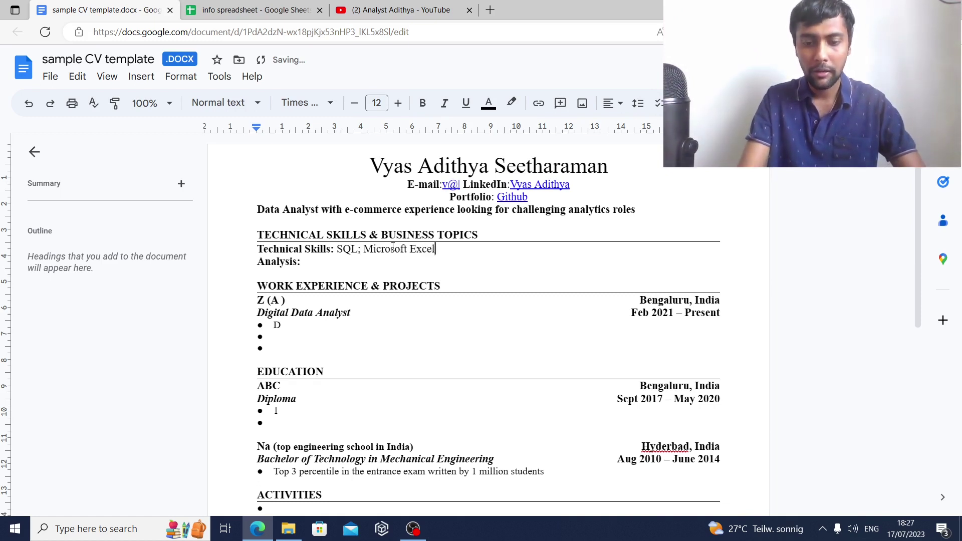
pyautogui.write('; Tab')
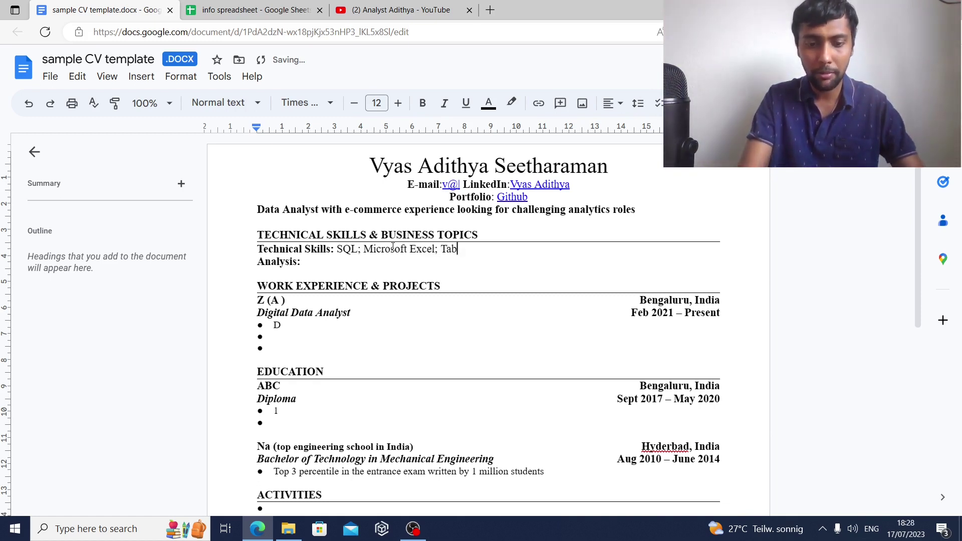
pyautogui.write('leau; ')
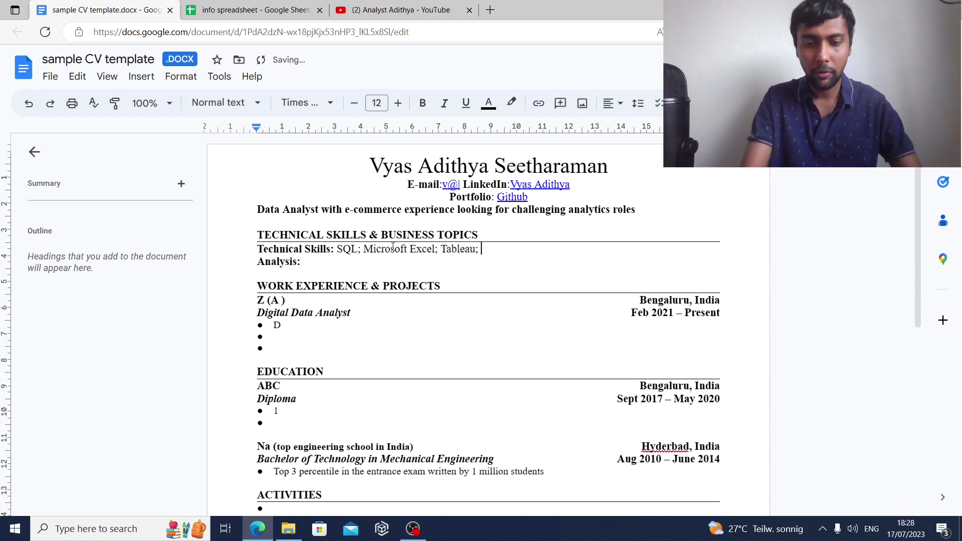
pyautogui.write('Python')
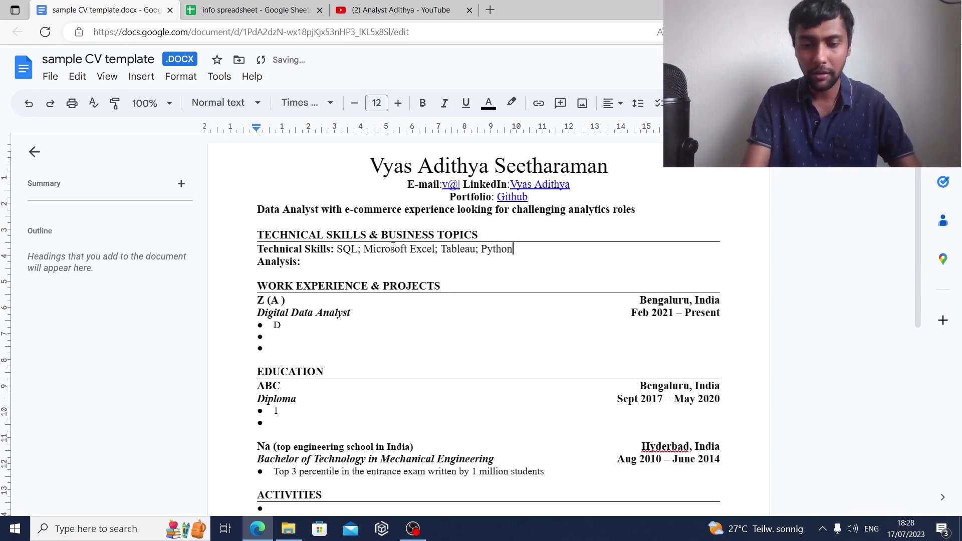
pyautogui.write('; Goo')
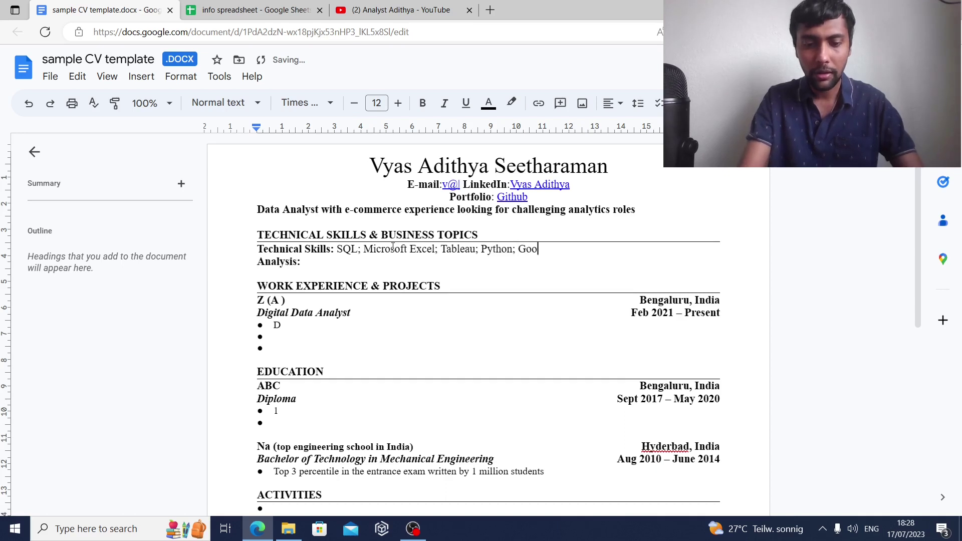
pyautogui.write('gle Analytics')
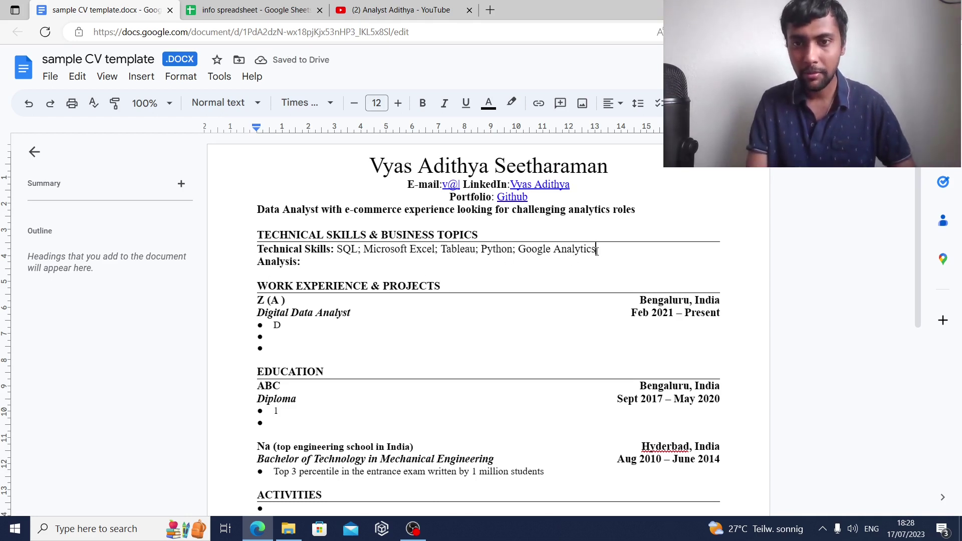
pyautogui.moveTo(596, 249); pyautogui.dragTo(339, 249)
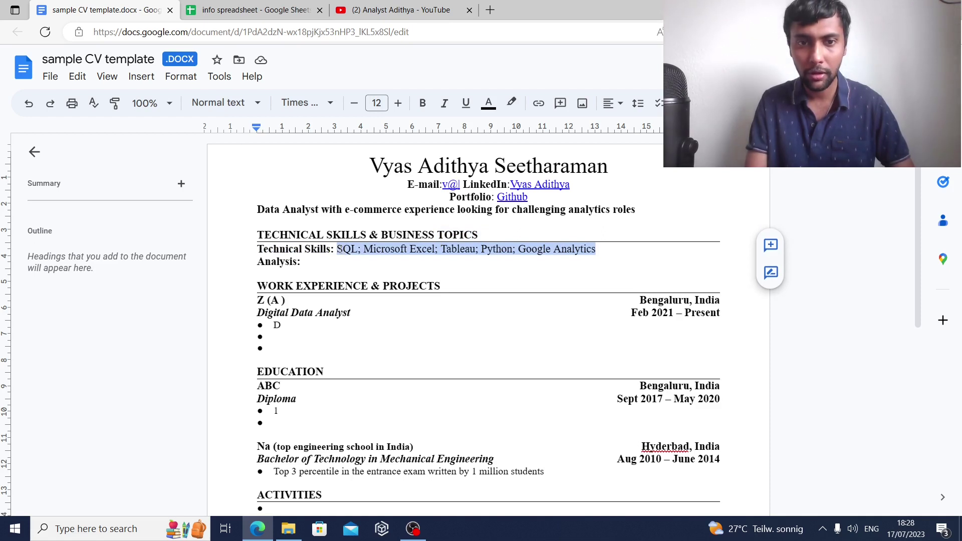
# Step: Fill in the Analysis line with "Cohorts; A/B Testing; CLTV; SEO; Regression; Loyalty Analysis"
pyautogui.click(323, 265)
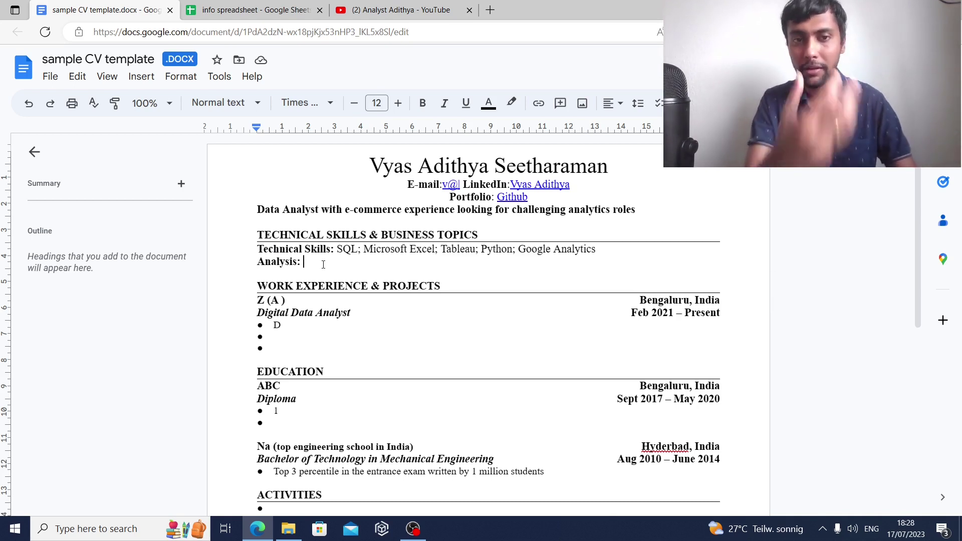
pyautogui.write('Cohort')
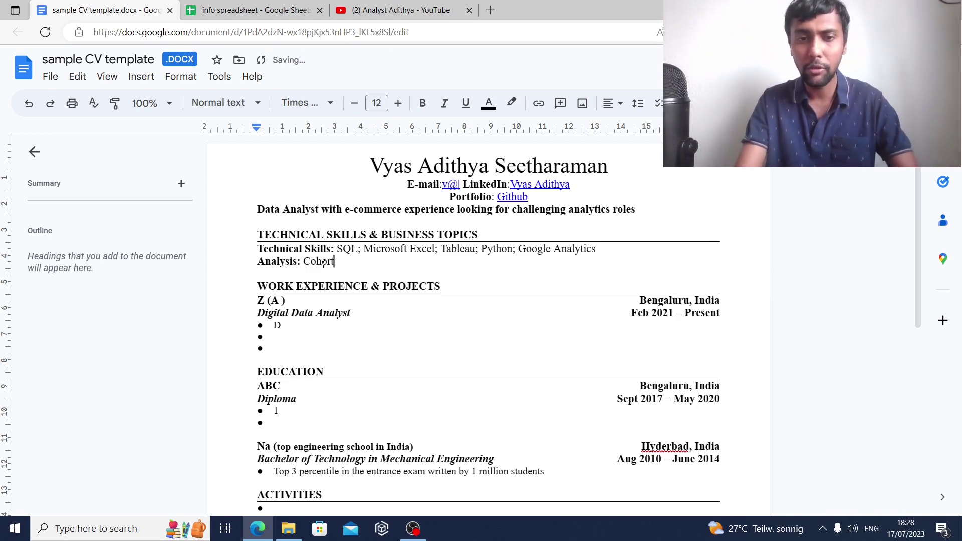
pyautogui.write('s; ')
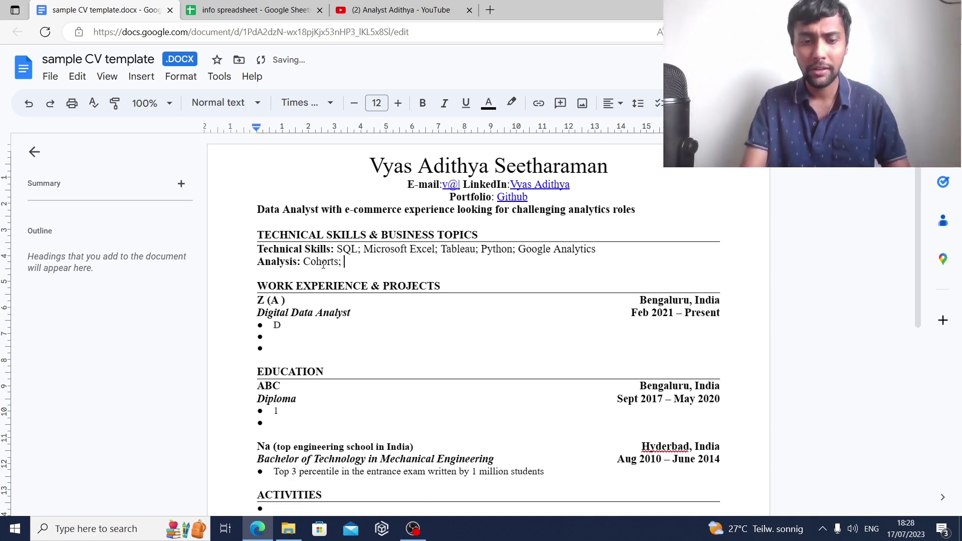
pyautogui.write('A/B ')
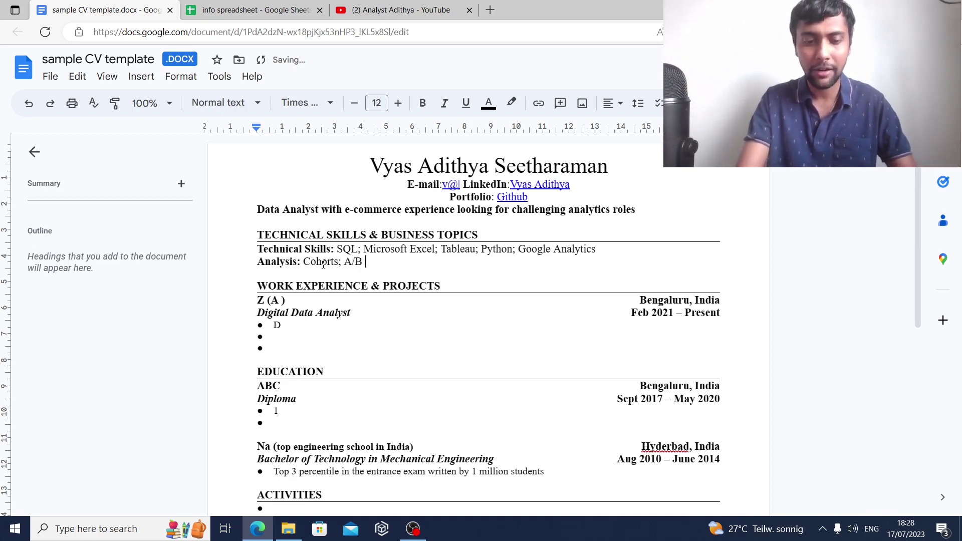
pyautogui.write('Testing;')
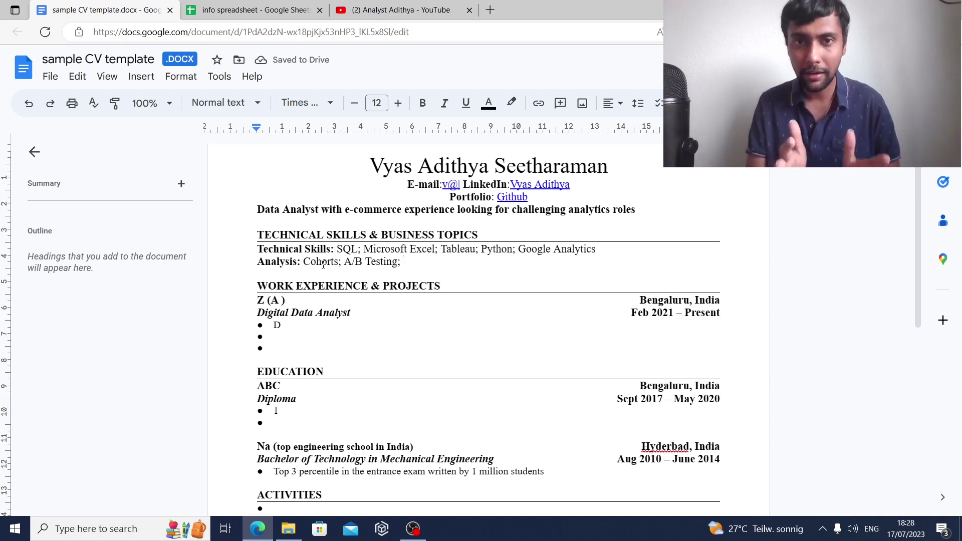
pyautogui.write('CLT')
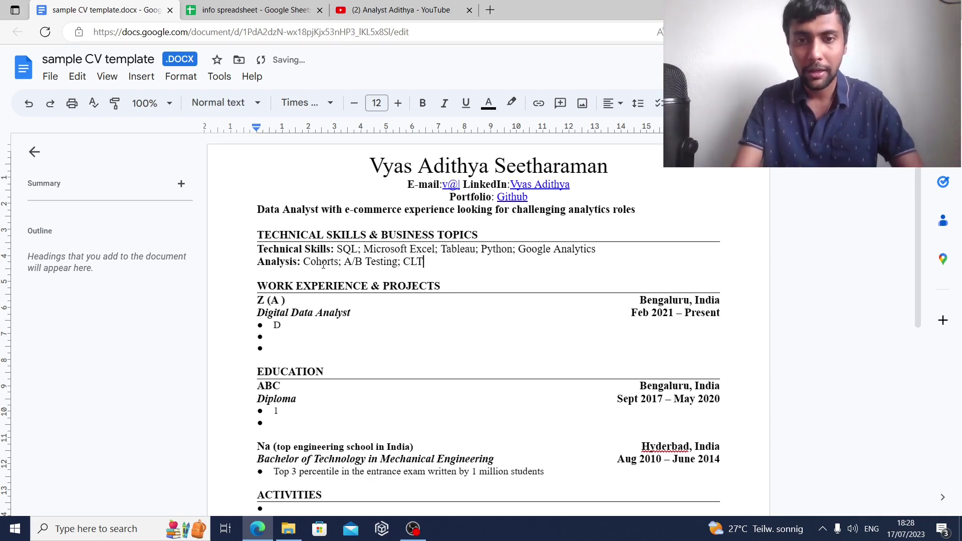
pyautogui.write('V,')
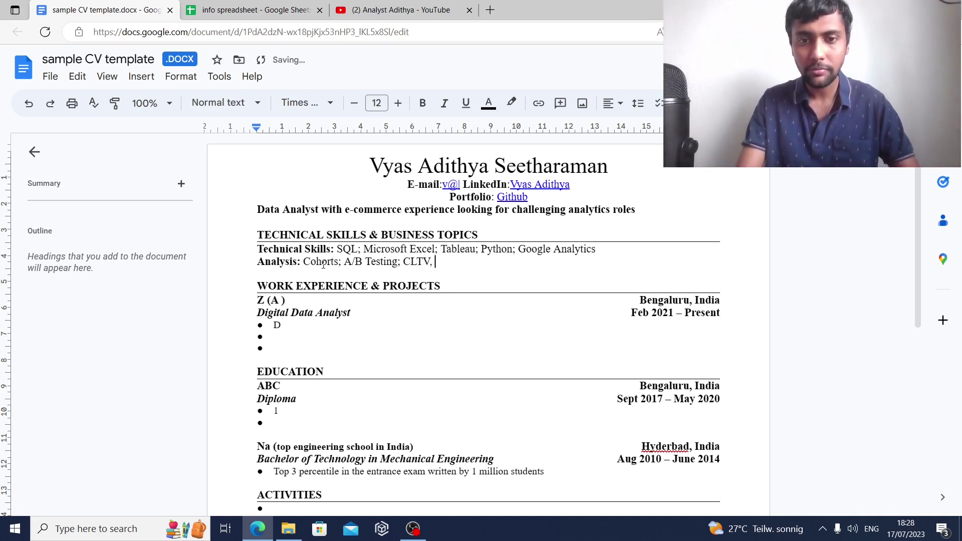
pyautogui.press('BackSpace')
pyautogui.press('BackSpace')
pyautogui.write(';')
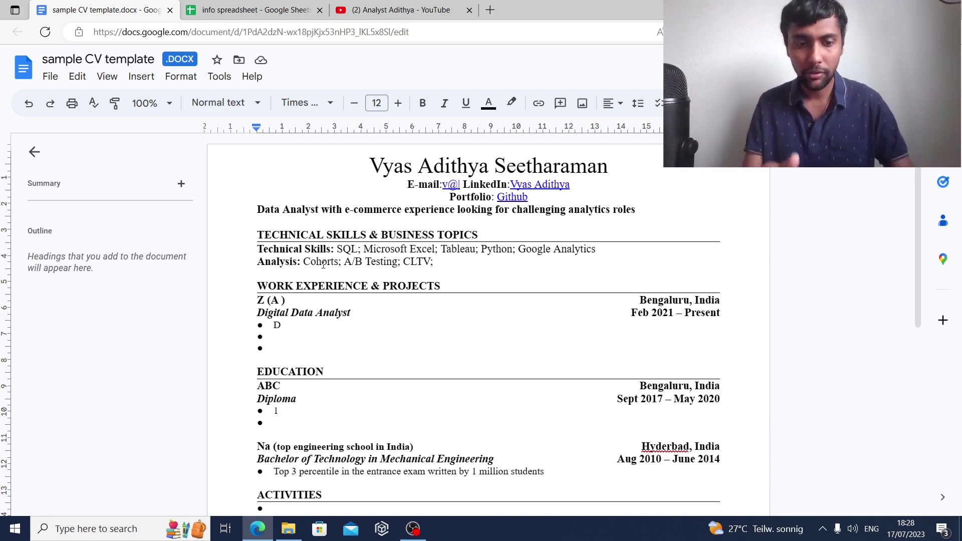
pyautogui.write('SEO;')
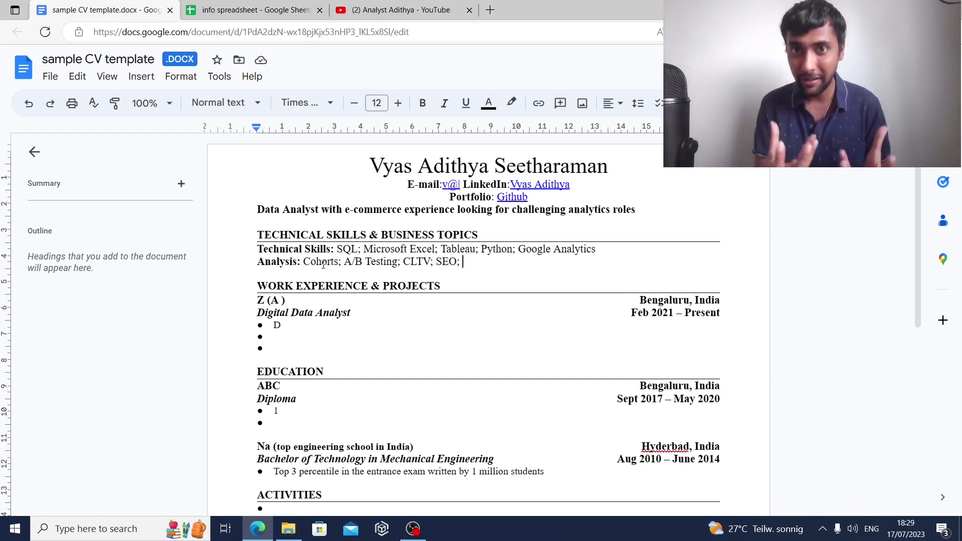
pyautogui.write('Regressio')
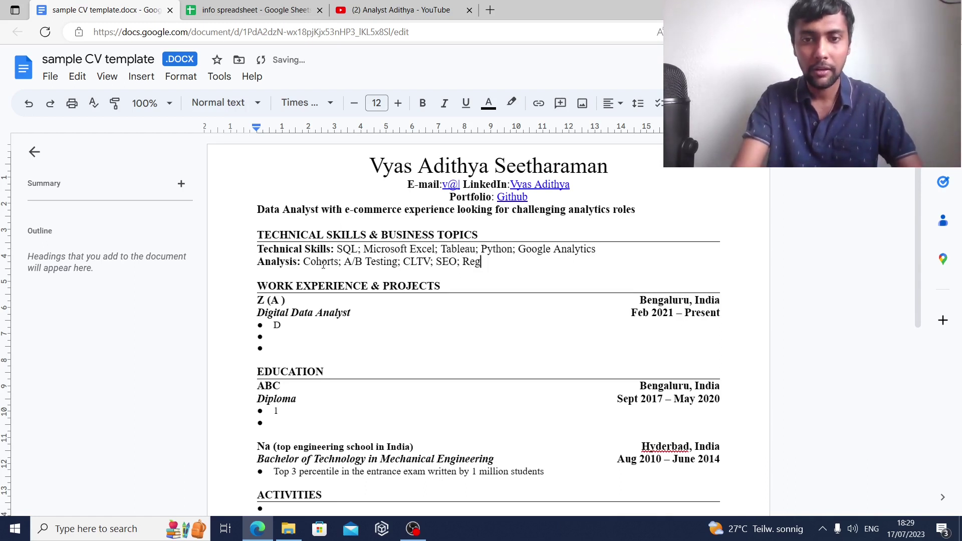
pyautogui.write('n;')
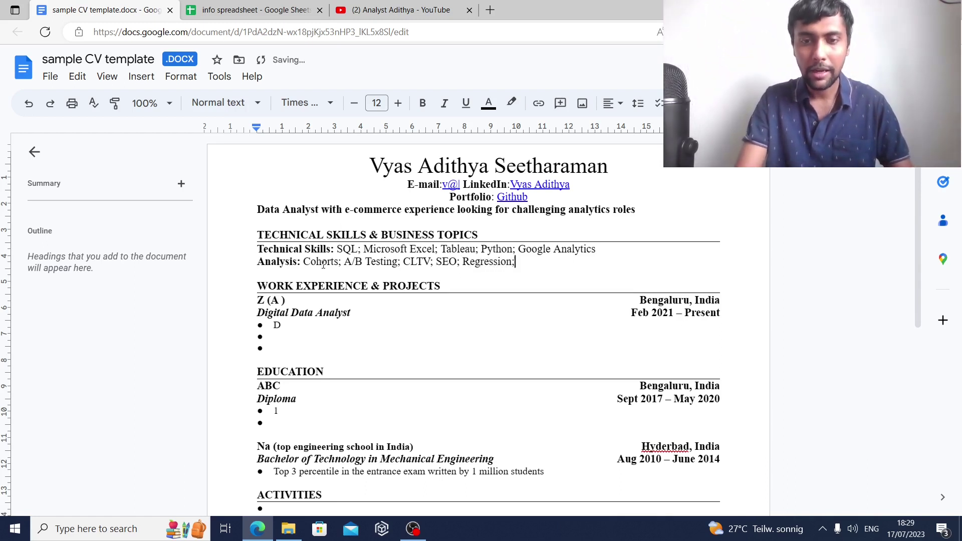
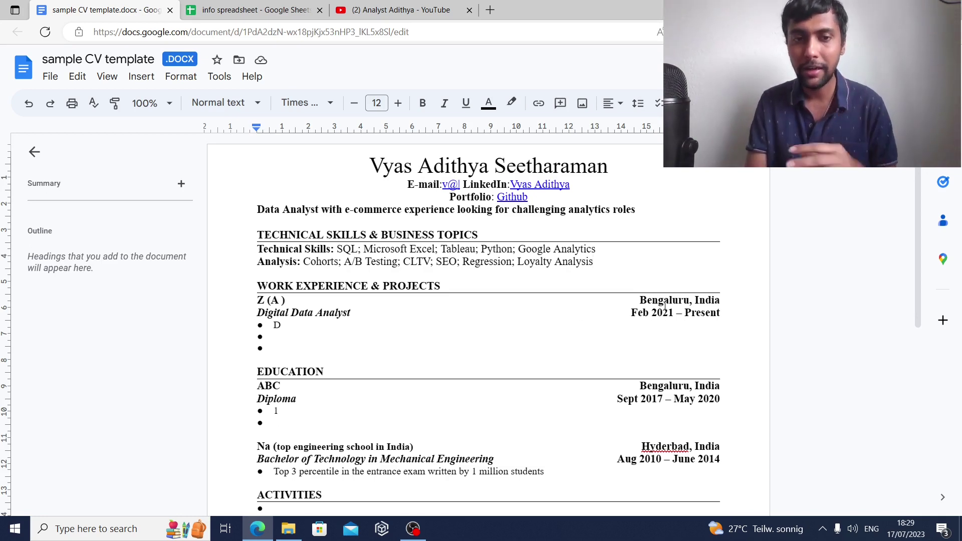
# Step: Switch to the info spreadsheet and go over the e-commerce internship notes in C14:C18
pyautogui.click(249, 7)
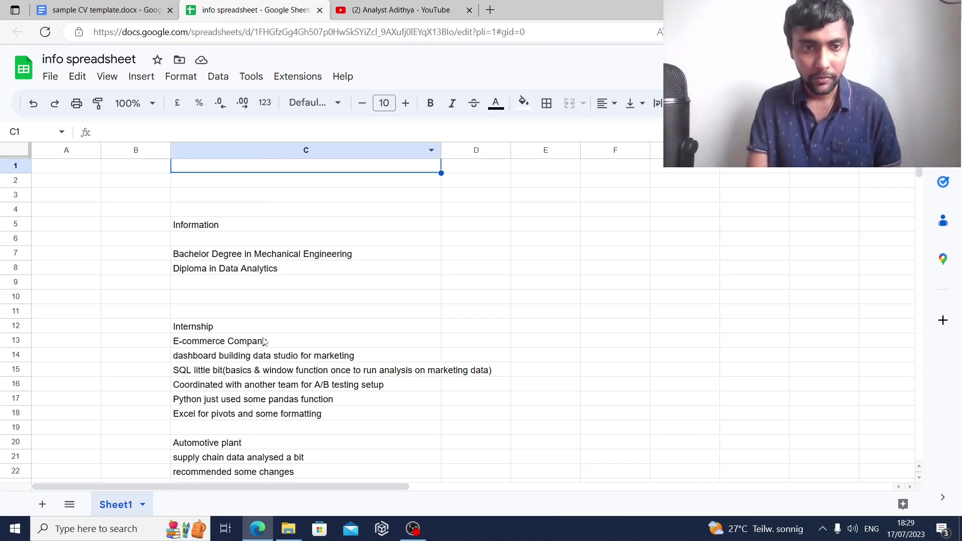
pyautogui.click(227, 328)
pyautogui.press('Down')
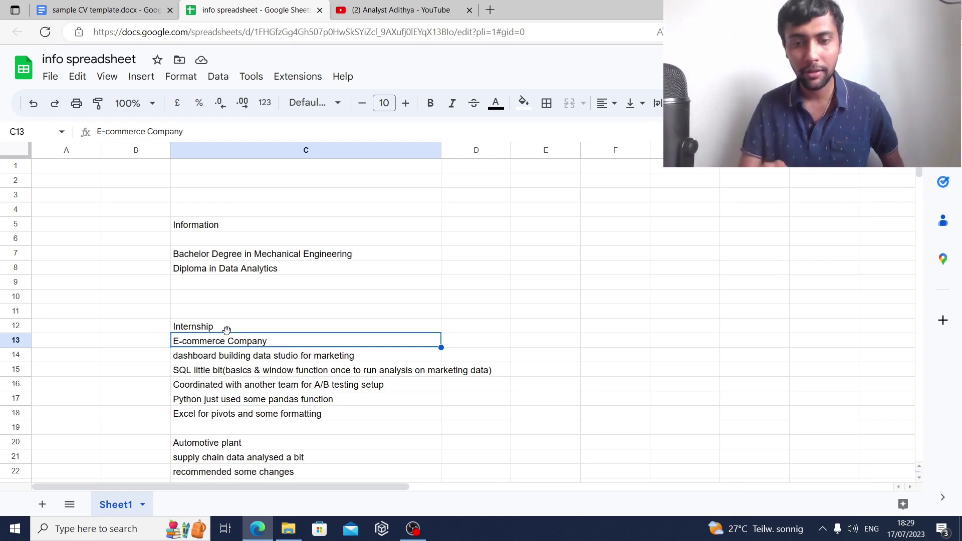
pyautogui.press('Down')
pyautogui.hotkey('shift', 'Down')
pyautogui.hotkey('shift', 'Down')
pyautogui.hotkey('shift', 'Down')
pyautogui.hotkey('shift', 'Down')
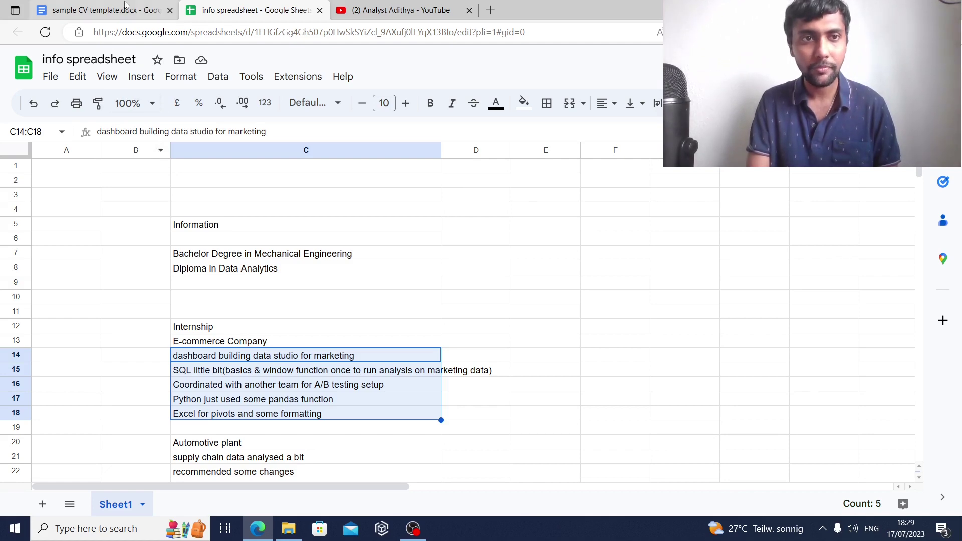
# Step: Back in the sample CV template, complete the work entry's heading as "Z-commerce (A top 10 fashion retailer in India )" and its title as "Digital Data Analyst Intern"
pyautogui.click(105, 10)
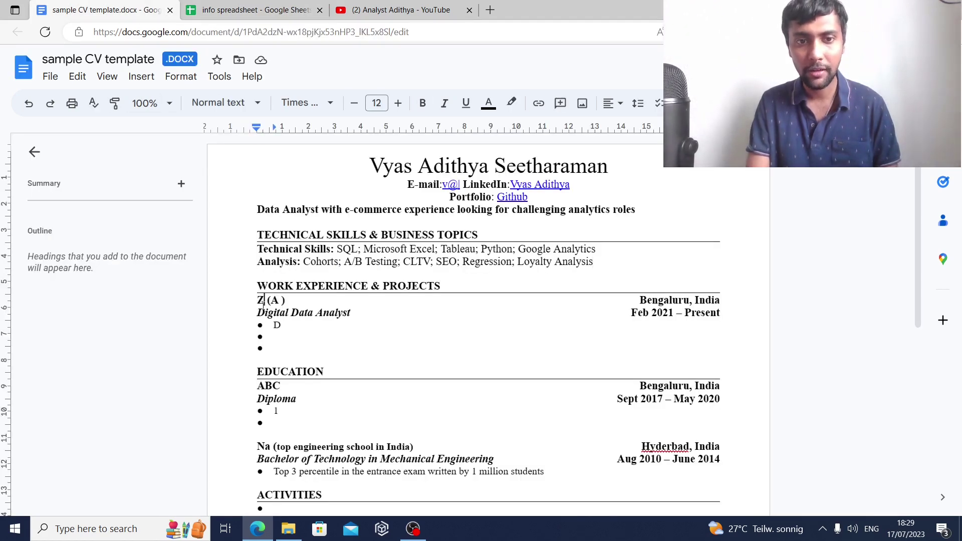
pyautogui.click(264, 304)
pyautogui.write('-commerce')
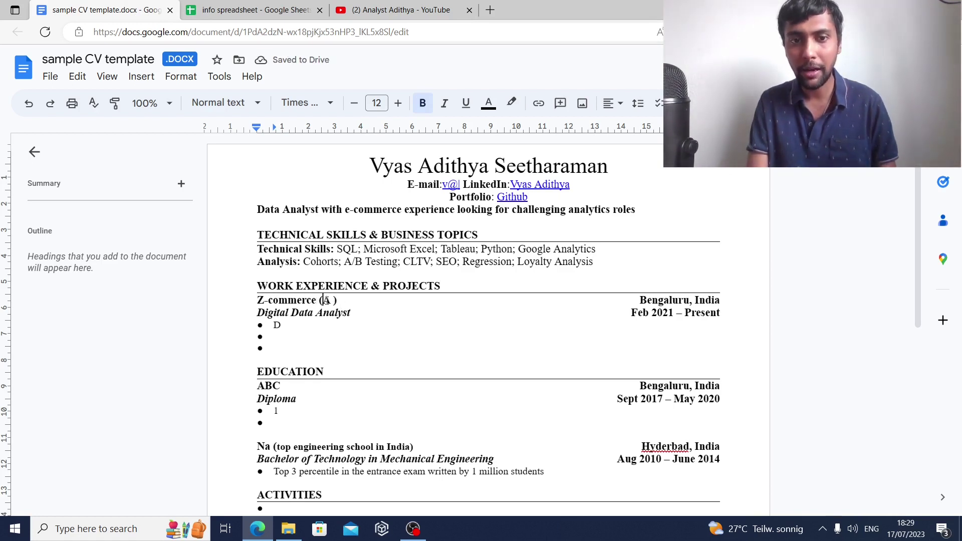
pyautogui.click(324, 300)
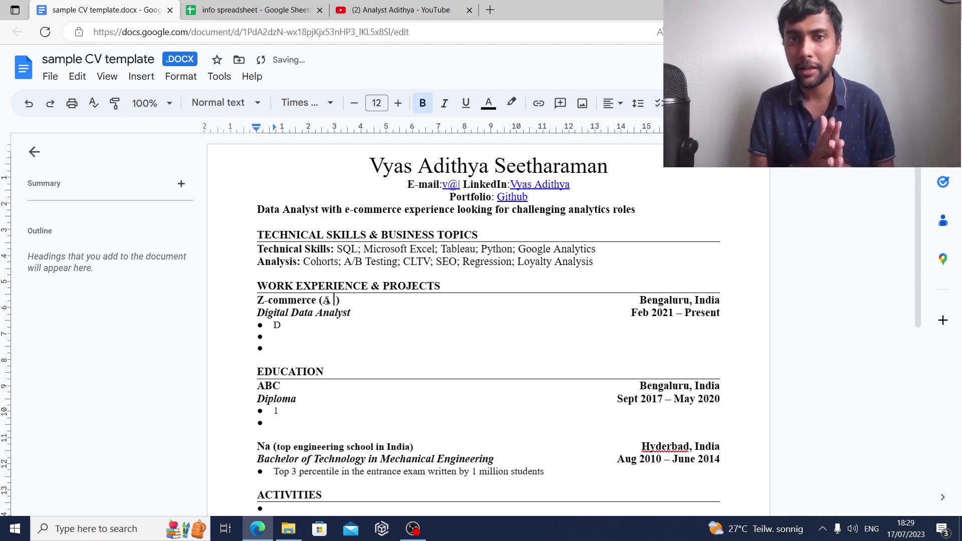
pyautogui.write('tp')
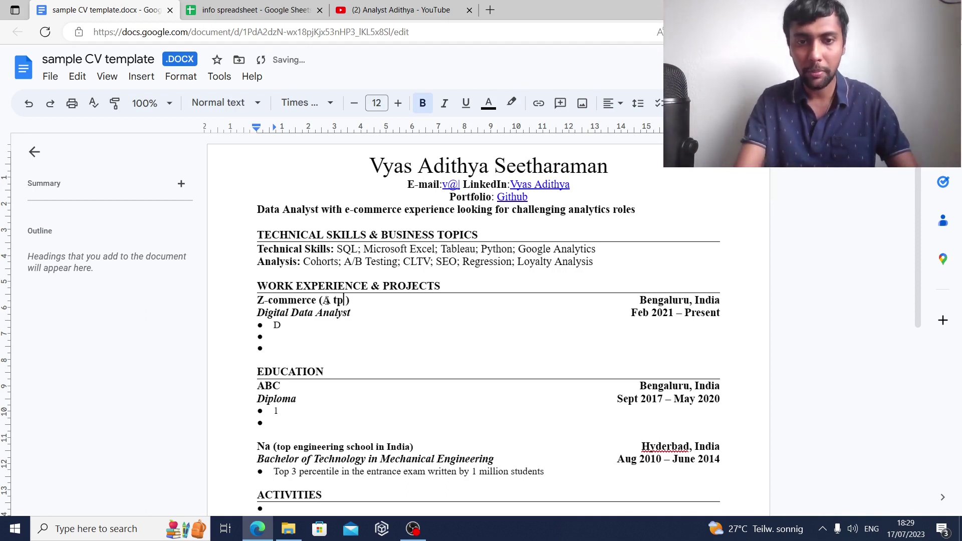
pyautogui.press('BackSpace')
pyautogui.write('op 10 fa')
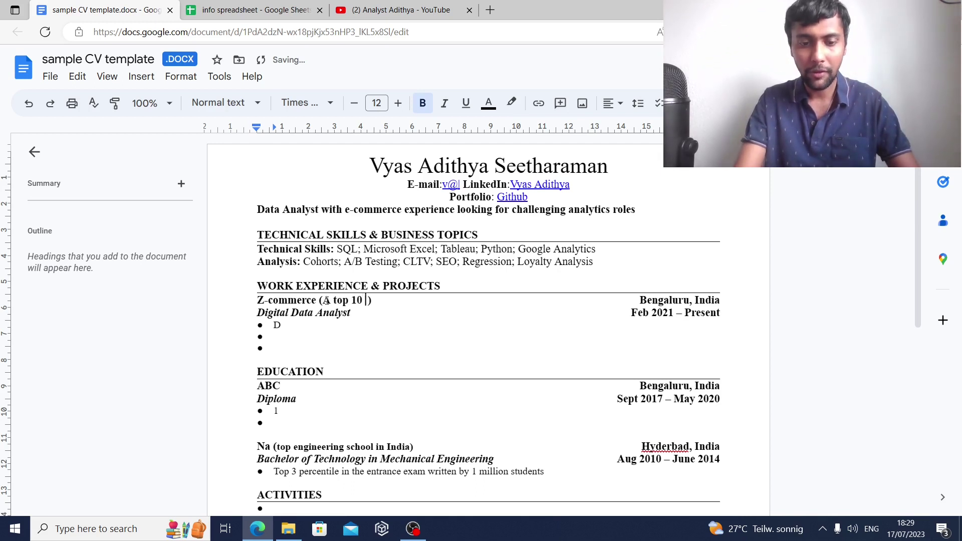
pyautogui.write('shion retail')
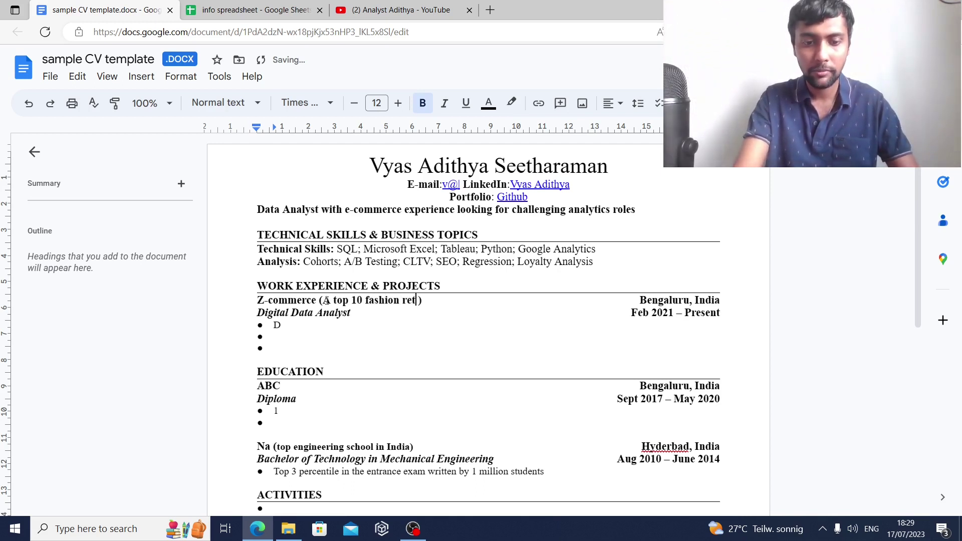
pyautogui.write('er in India')
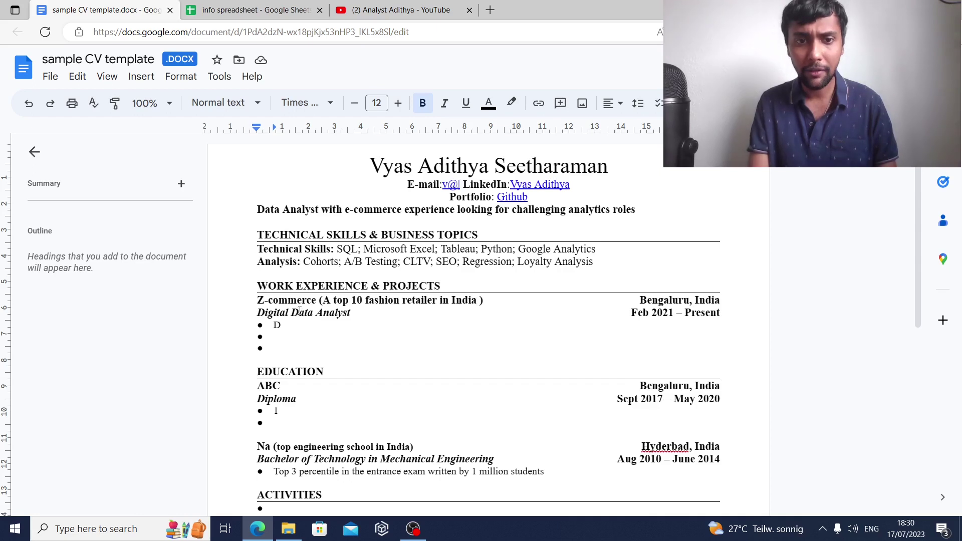
pyautogui.click(363, 312)
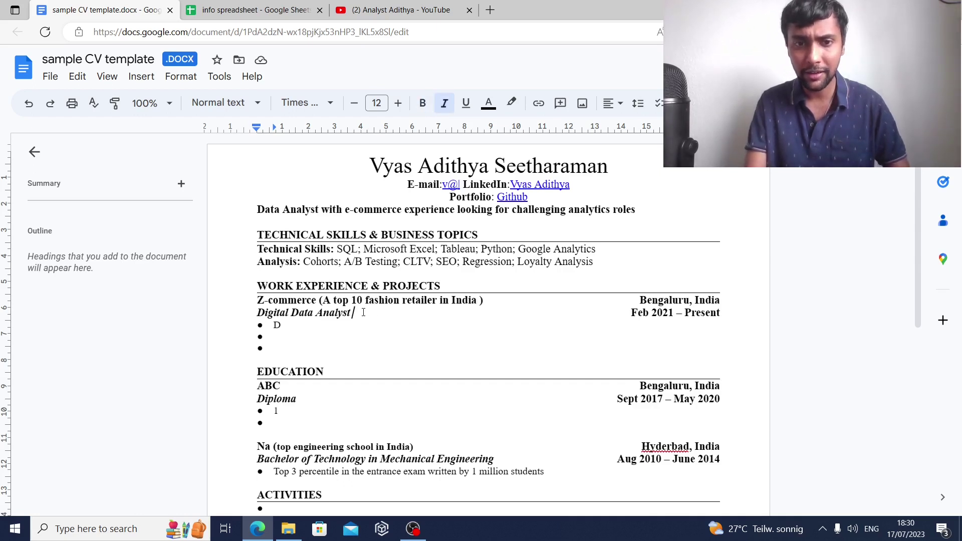
pyautogui.write('Intern')
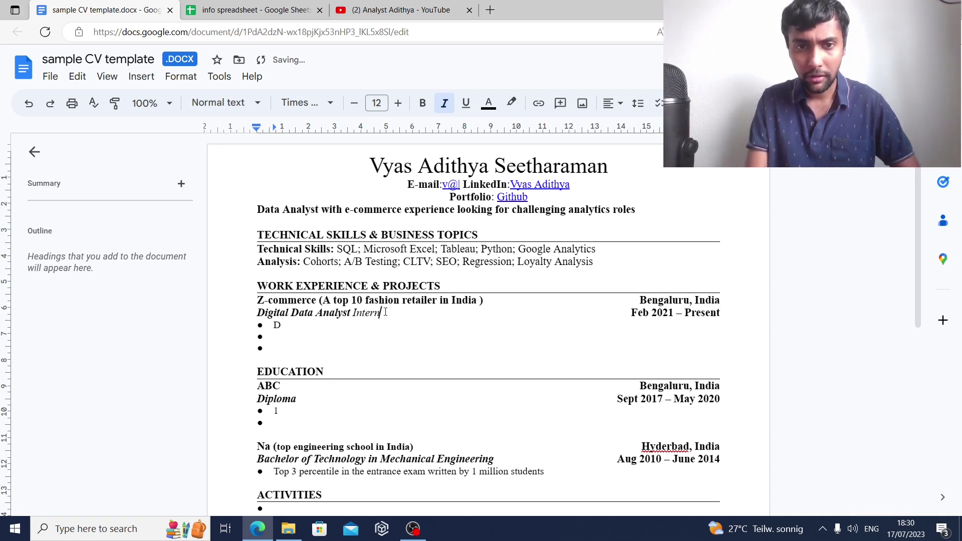
# Step: Make "Intern" bold in the Z-commerce job title and set that entry's start date to Feb 2022
pyautogui.moveTo(385, 312); pyautogui.dragTo(352, 312)
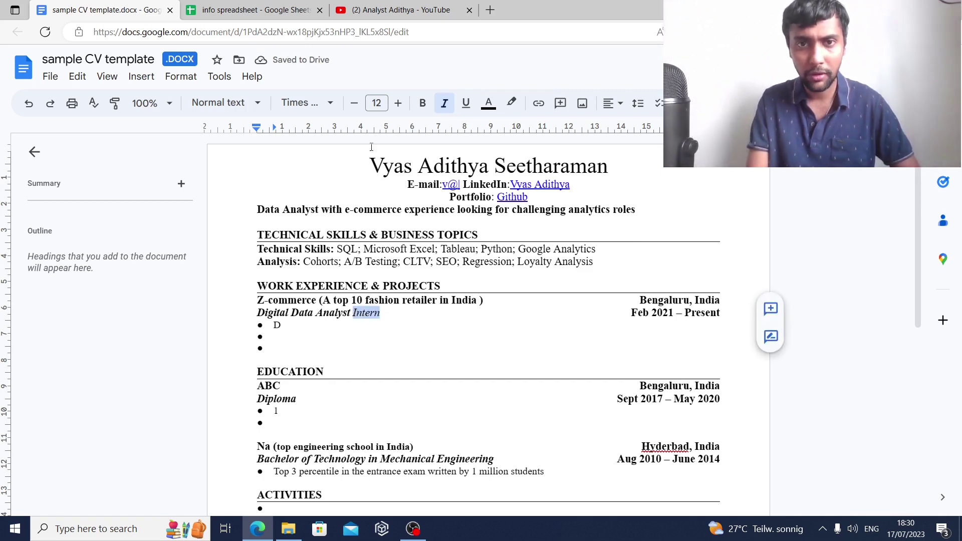
pyautogui.click(422, 102)
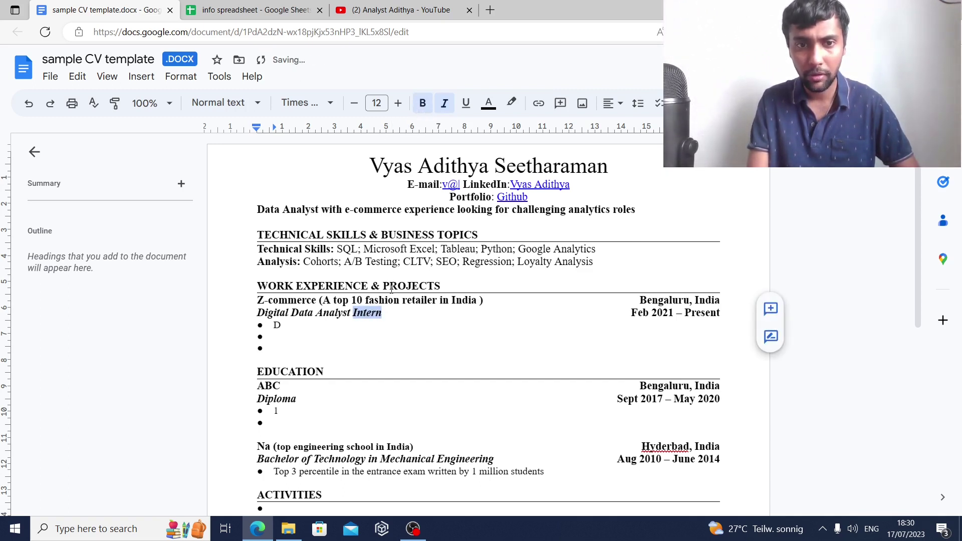
pyautogui.click(308, 325)
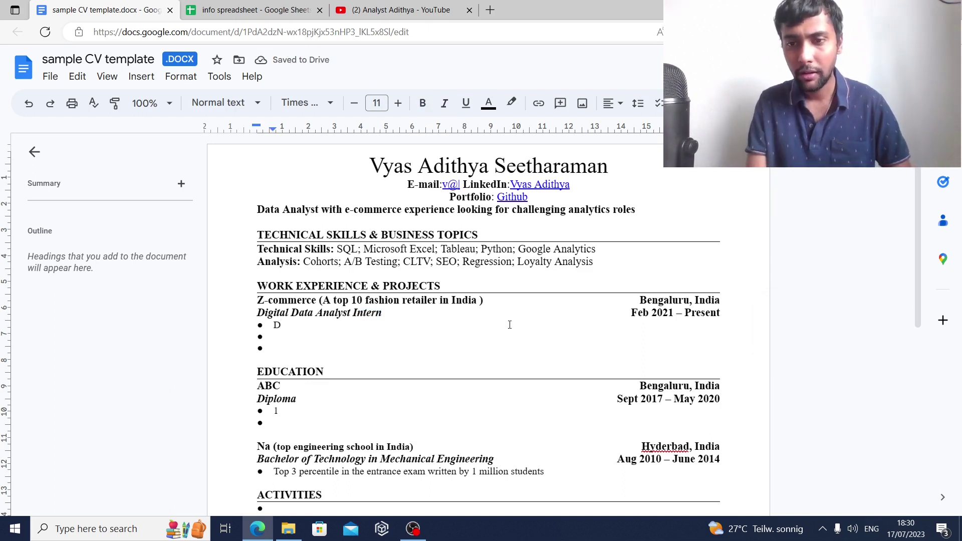
pyautogui.click(673, 314)
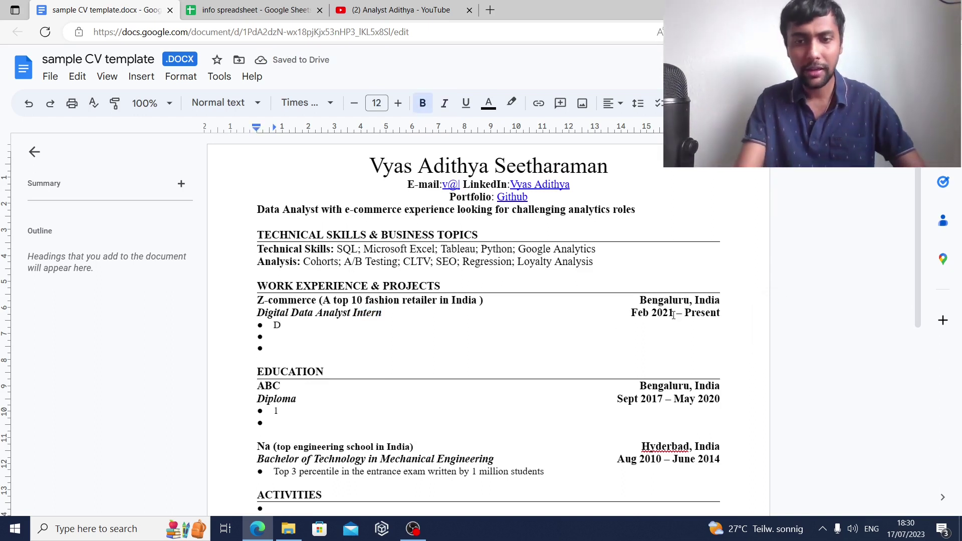
pyautogui.press('BackSpace')
pyautogui.write('2')
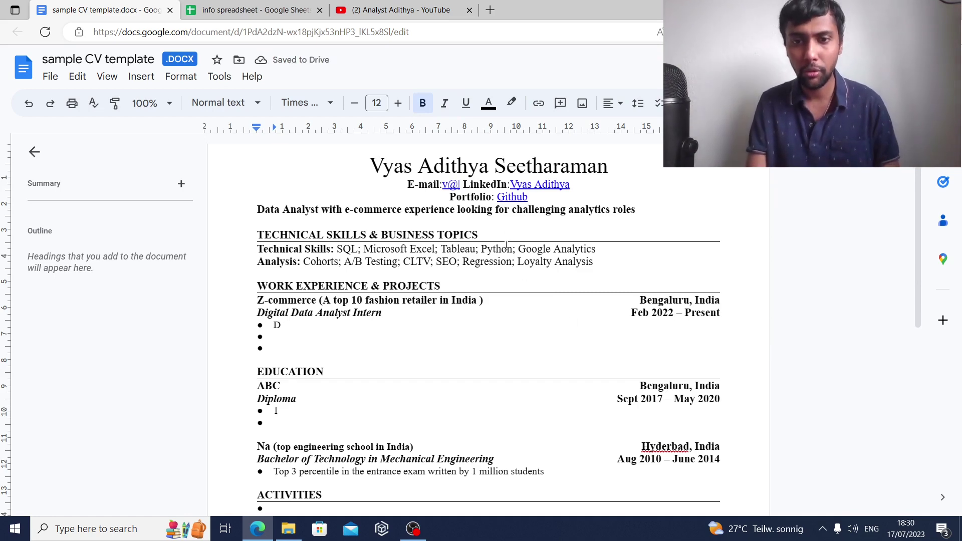
# Step: Consult the info spreadsheet's internship notes and complete the CV's first Z-commerce bullet as "Developed dynamic dashboards on Tableau to analyse CPC, CTR and Conversion metrics"
pyautogui.click(280, 7)
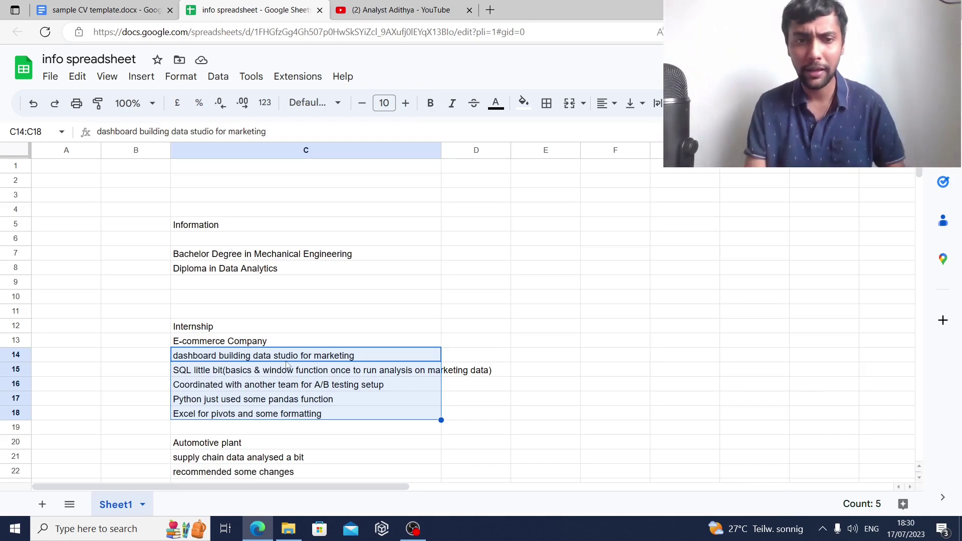
pyautogui.click(143, 5)
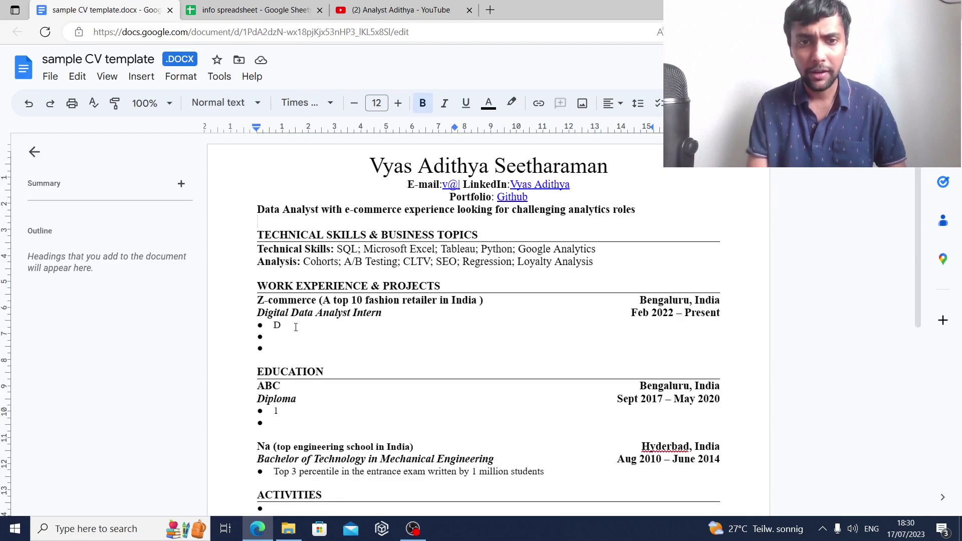
pyautogui.write('evelop')
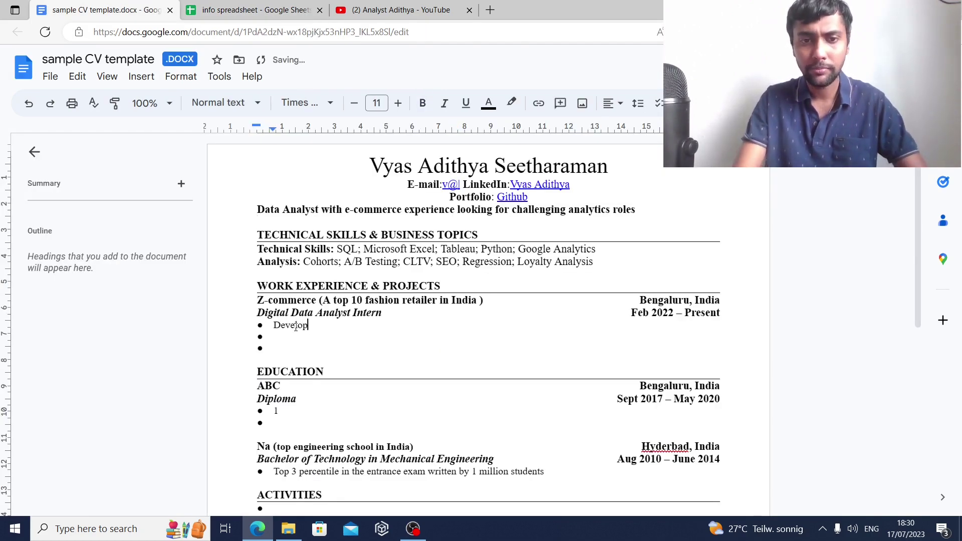
pyautogui.write('ed dynam')
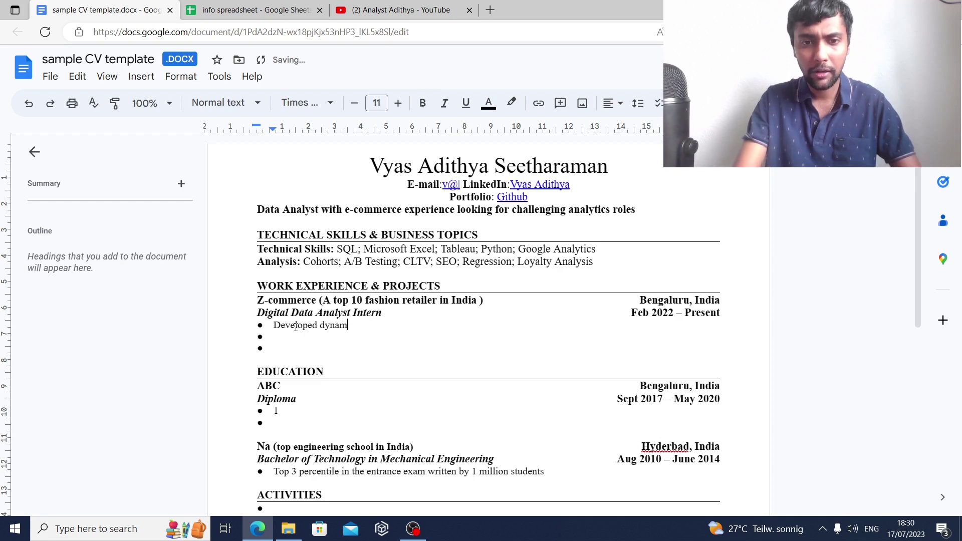
pyautogui.write('ic dashboar')
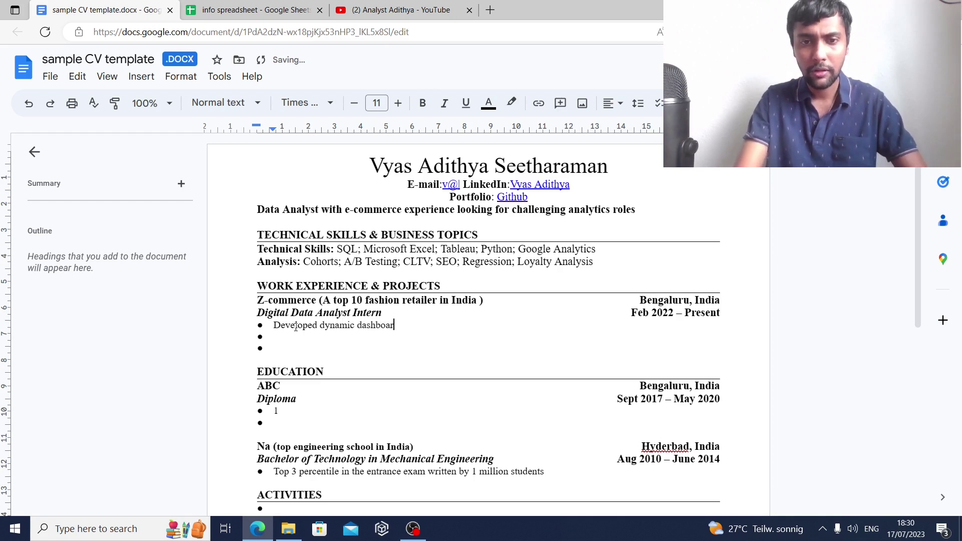
pyautogui.write('ds on Tableaz')
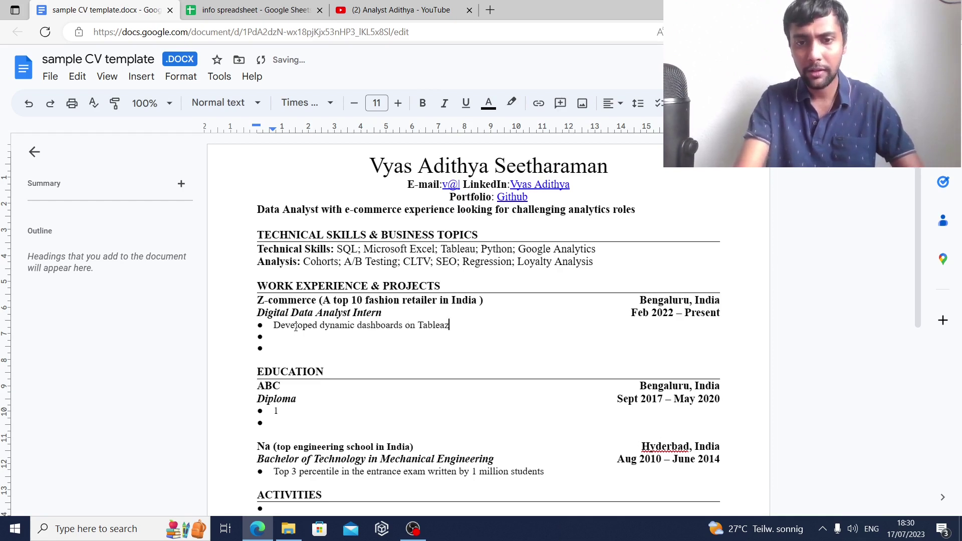
pyautogui.press('BackSpace')
pyautogui.write('u')
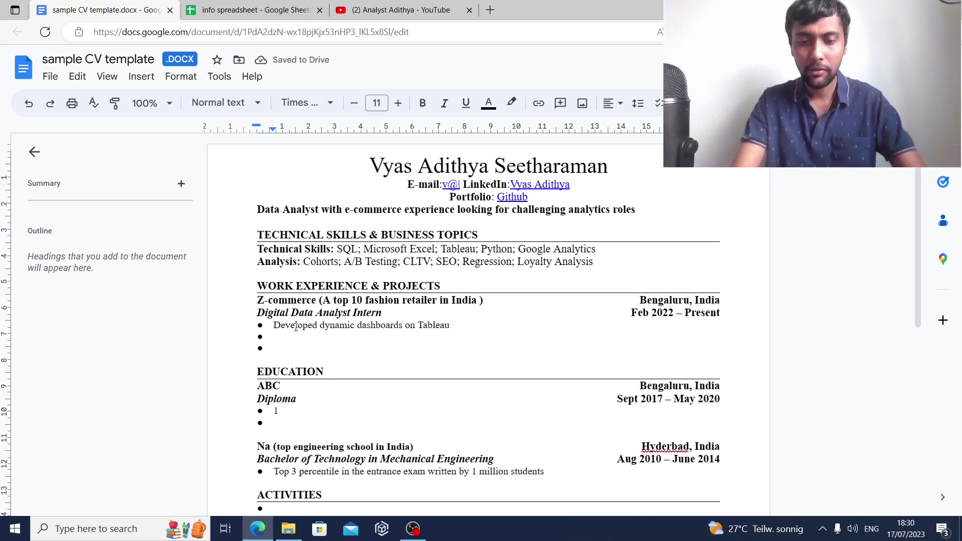
pyautogui.write(' to analyse')
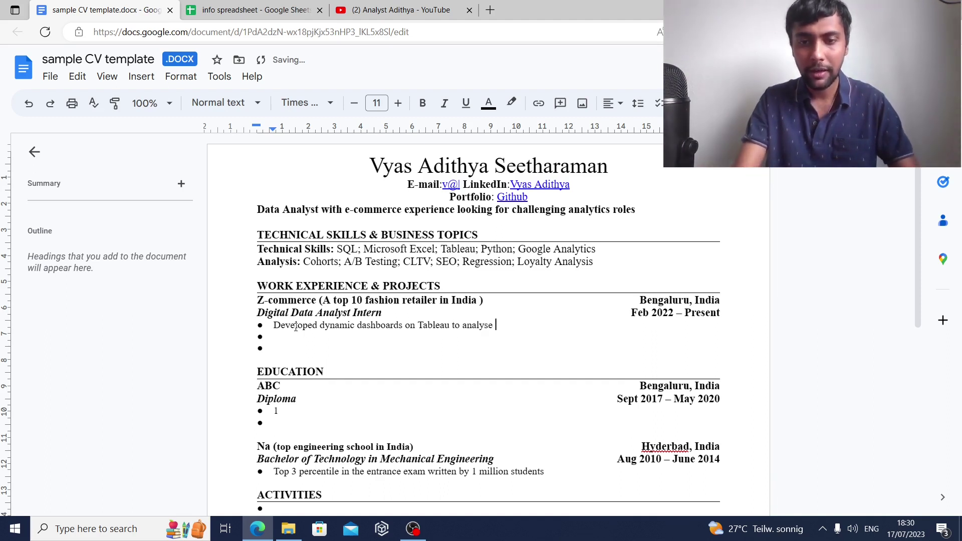
pyautogui.write(' CPC, ')
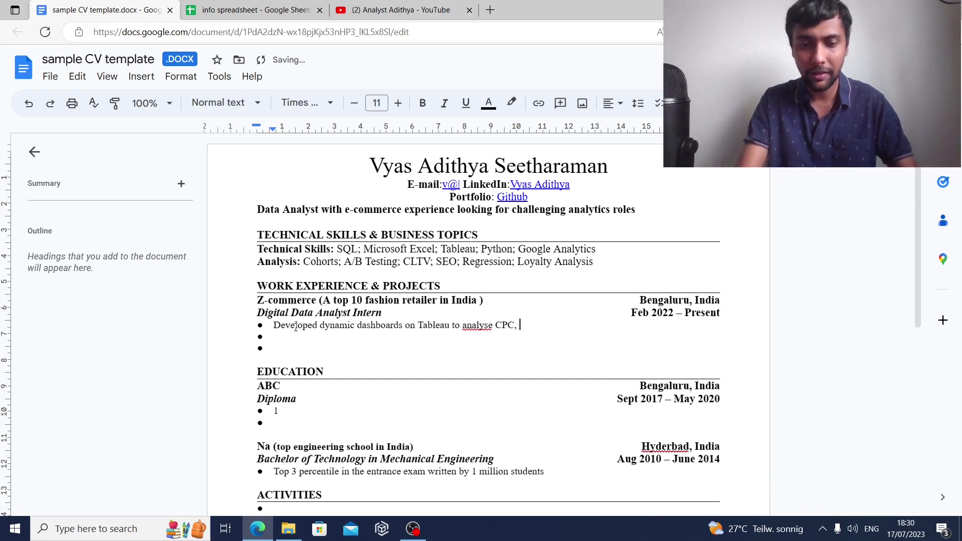
pyautogui.write('CTR and C')
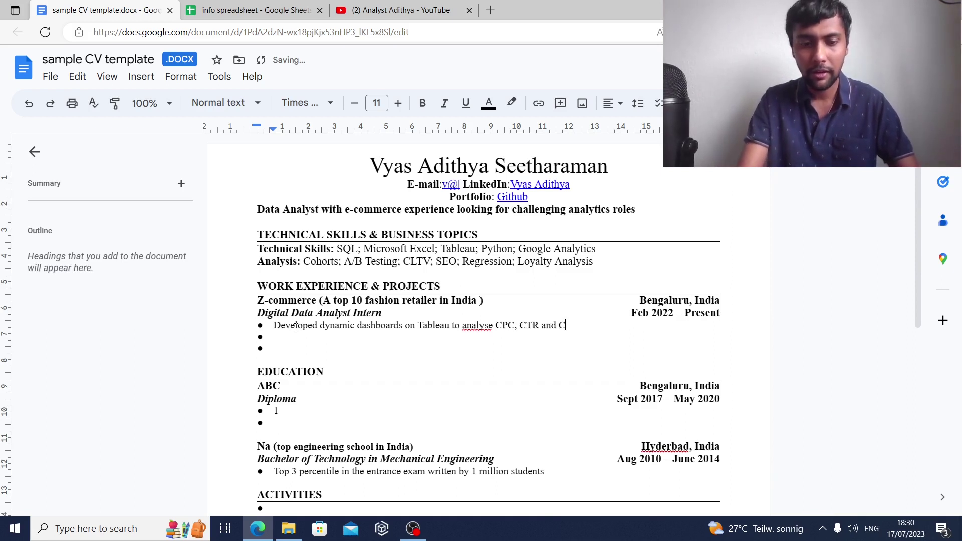
pyautogui.write('onversion m')
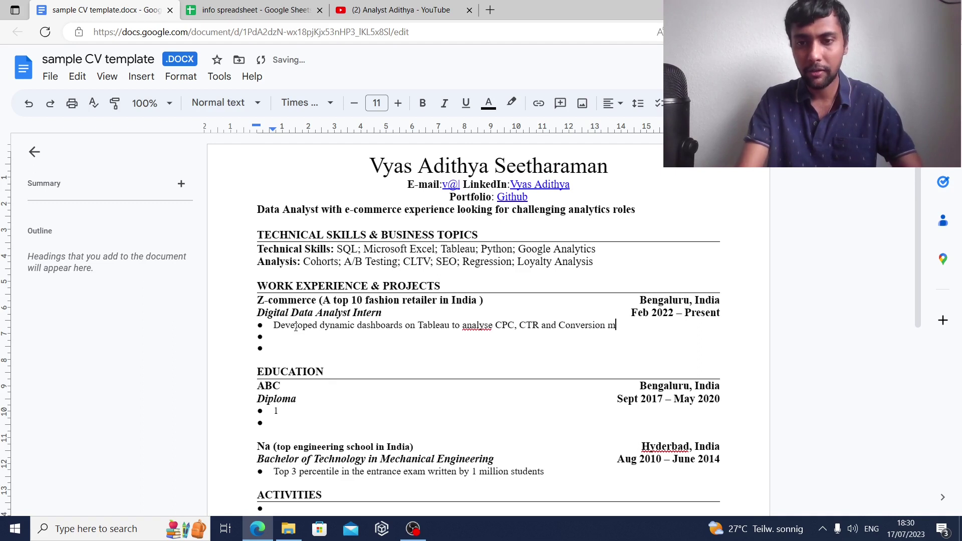
pyautogui.write('etrics')
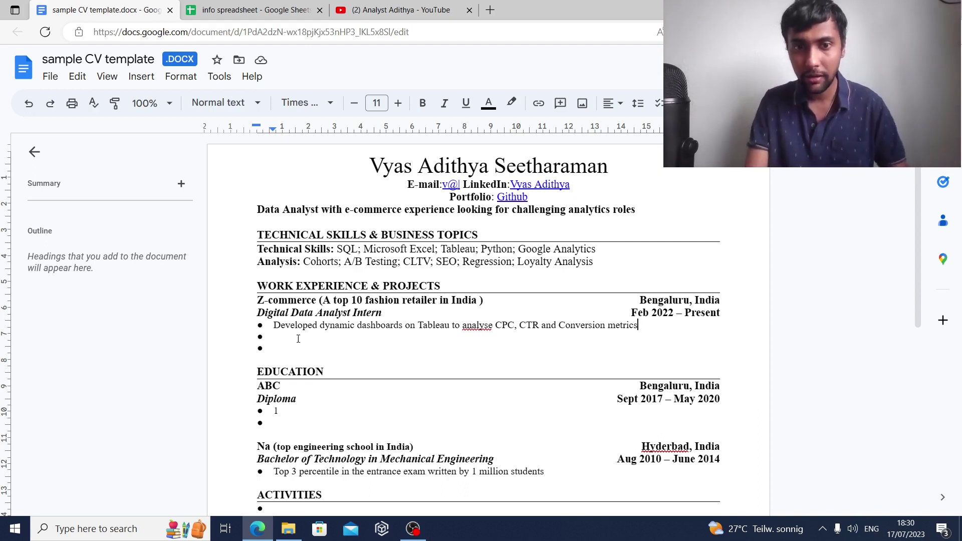
# Step: Check the spreadsheet's SQL note in C15 and write the second Z-commerce bullet: "Leveraged window functions in SQL to analyse revenue data YOY & identify trends"
pyautogui.click(261, 5)
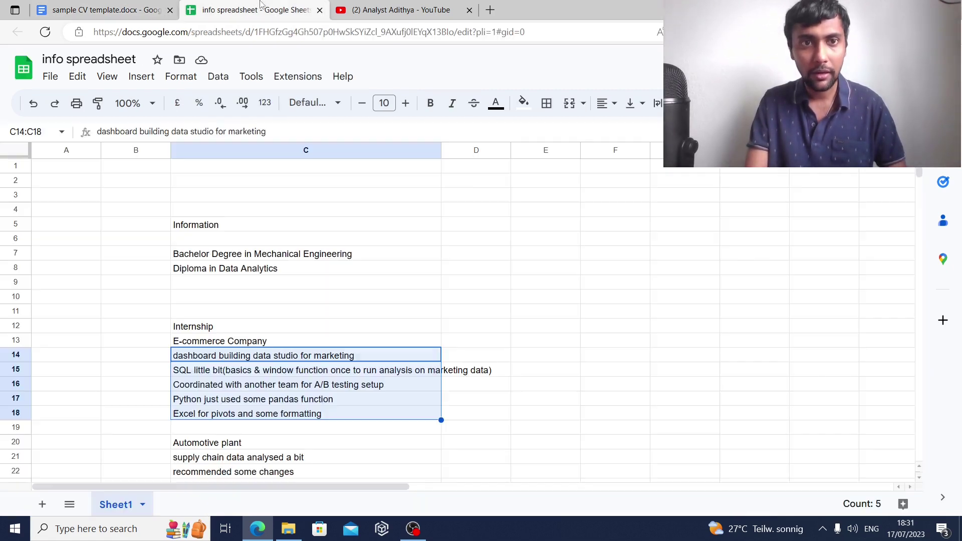
pyautogui.click(260, 374)
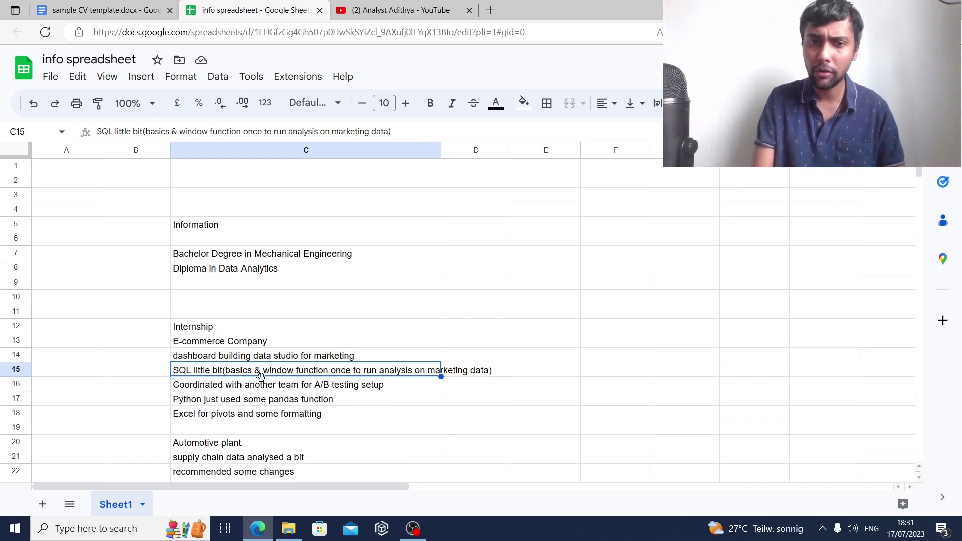
pyautogui.click(103, 10)
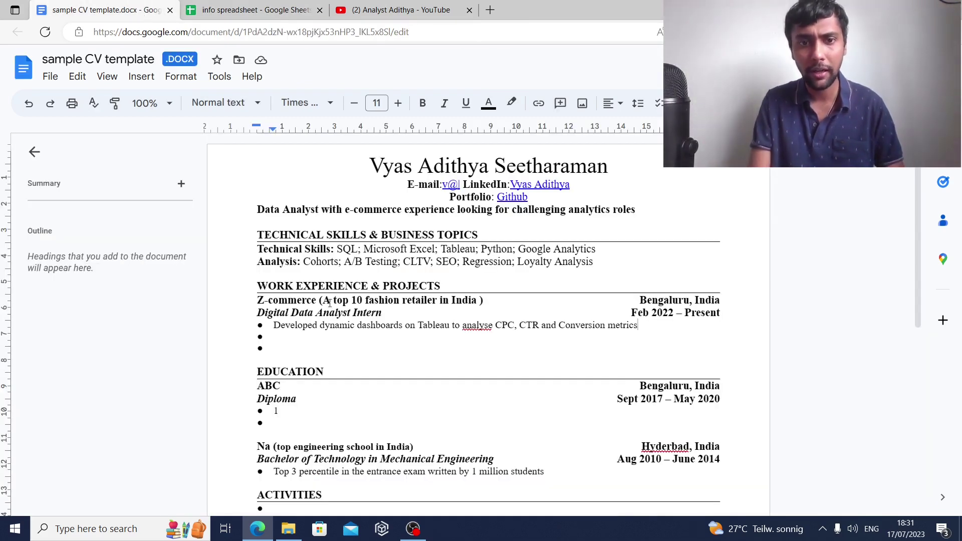
pyautogui.click(294, 339)
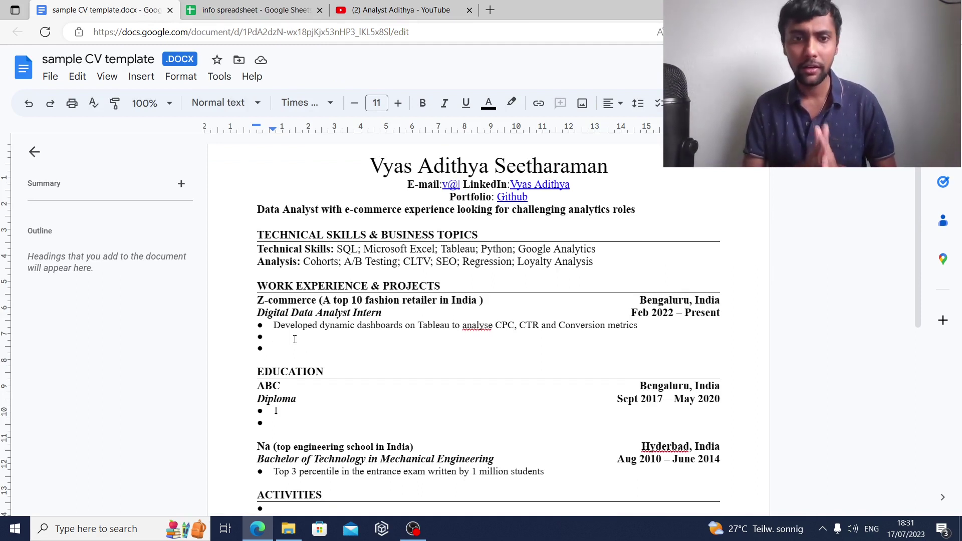
pyautogui.write('Leverag')
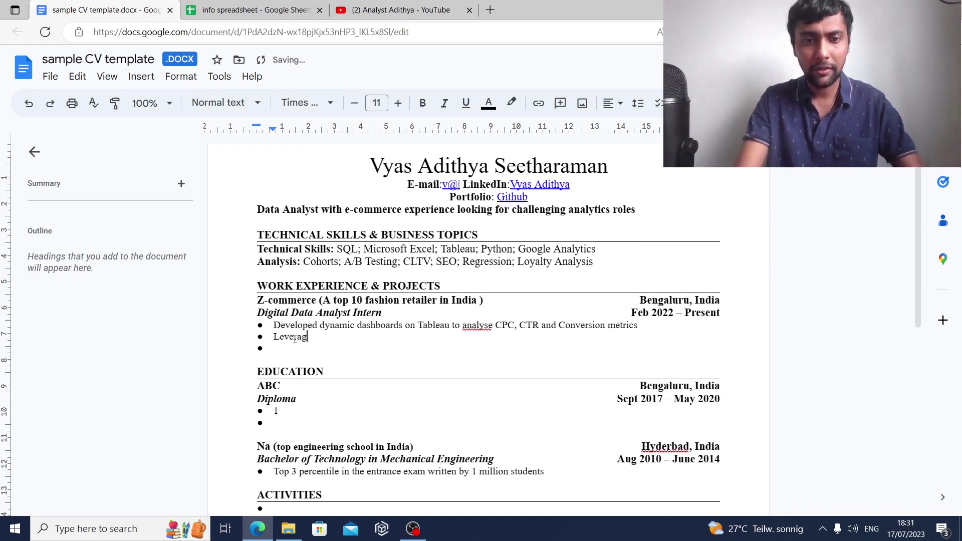
pyautogui.write('ed window ')
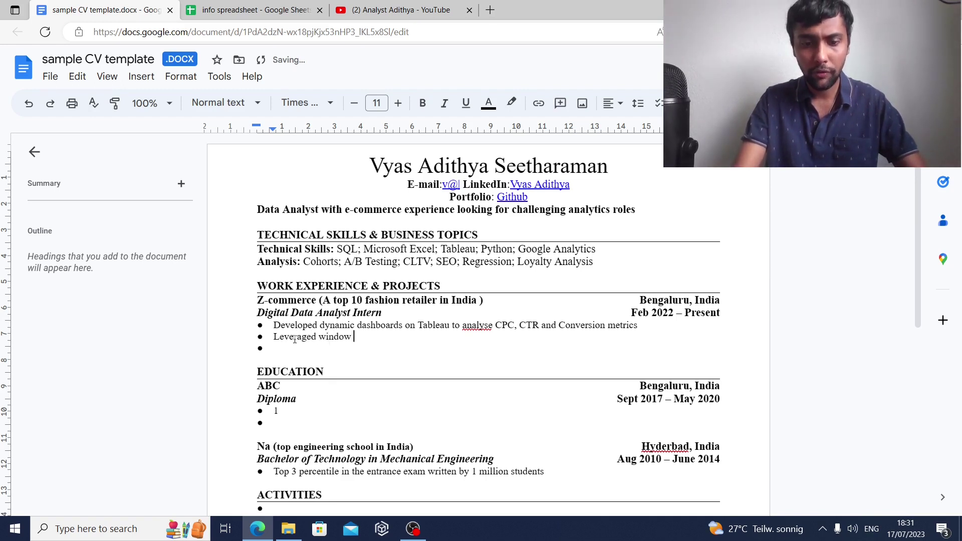
pyautogui.write('func')
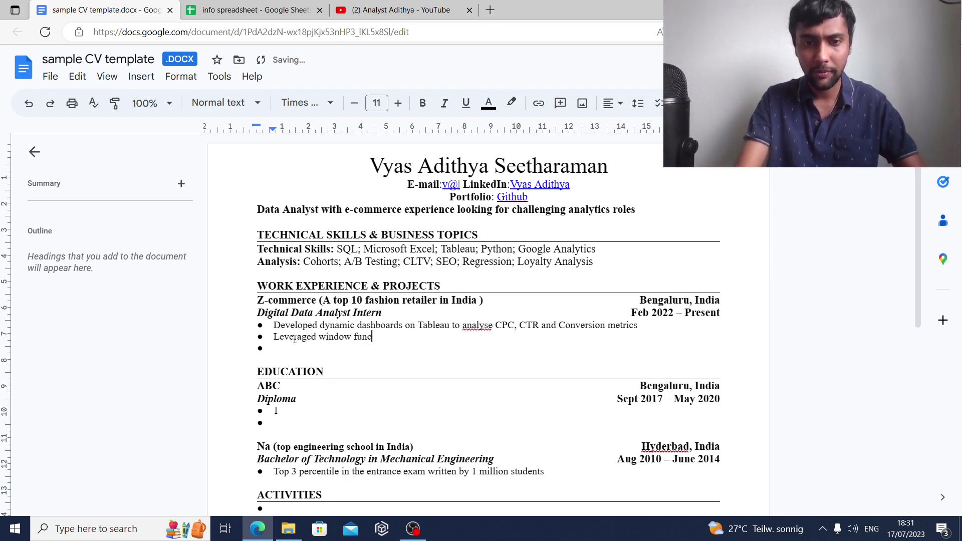
pyautogui.write('tions in ')
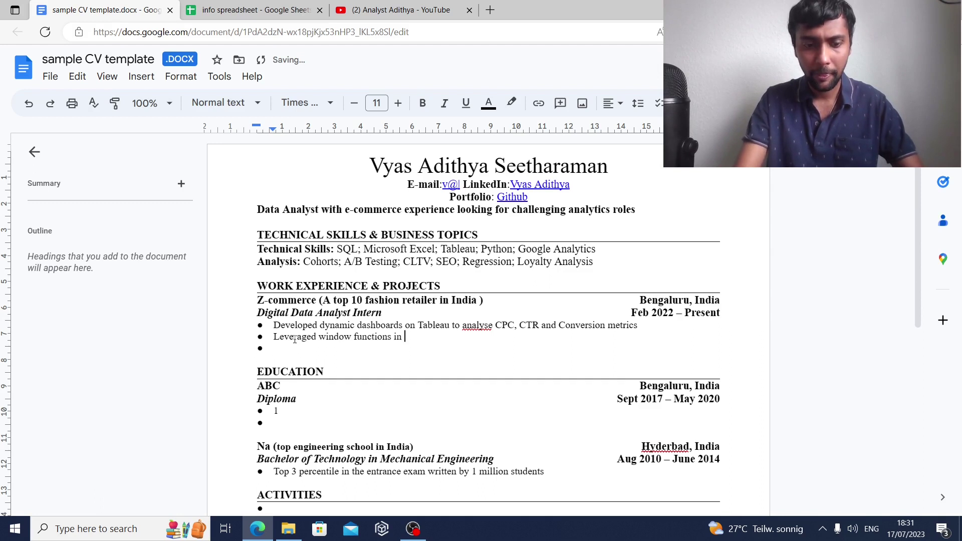
pyautogui.write('SQL to analyse')
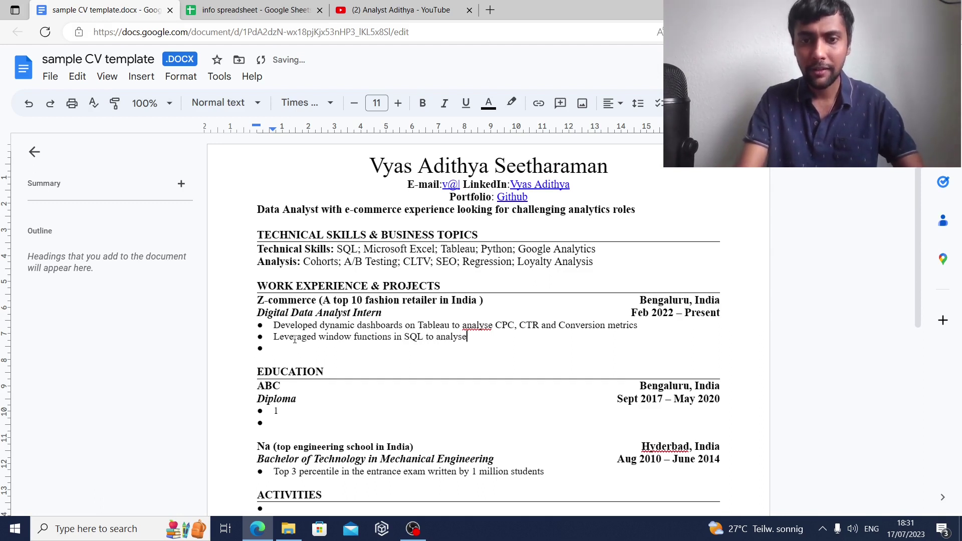
pyautogui.write(' revenu')
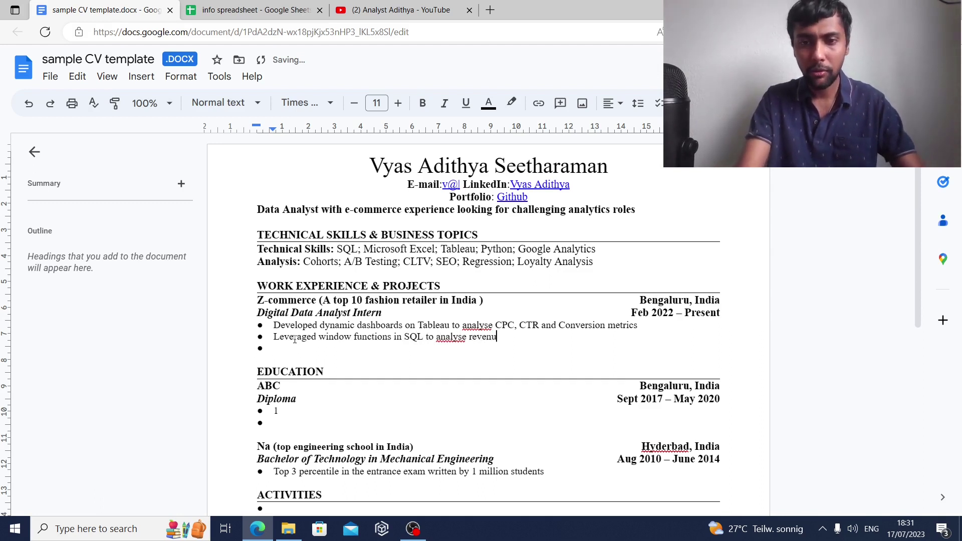
pyautogui.write('e data YO')
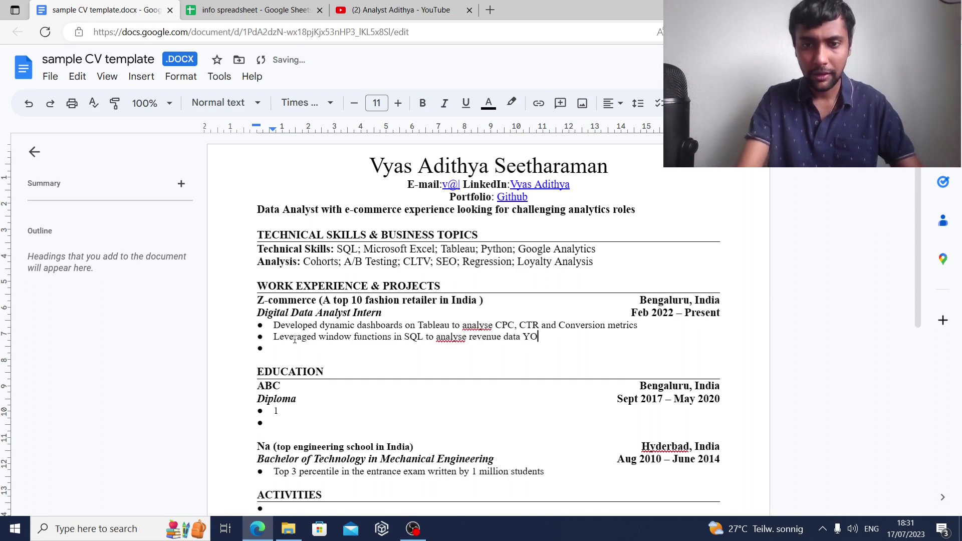
pyautogui.write('Y & ')
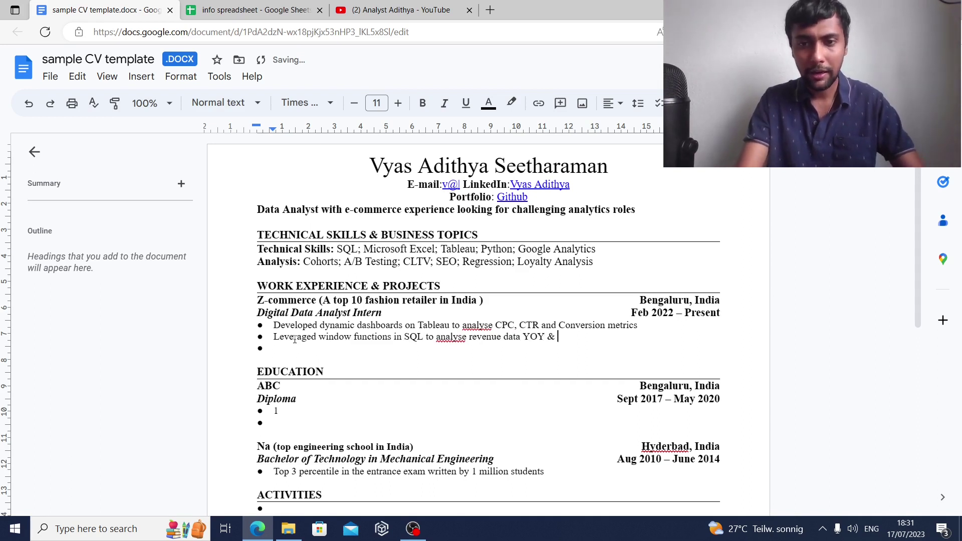
pyautogui.write('identify trends')
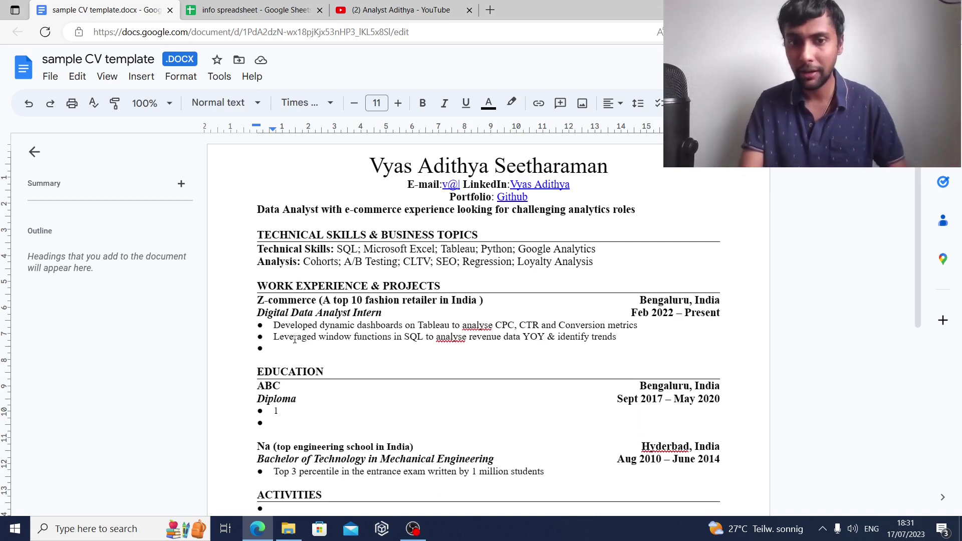
# Step: Check the spreadsheet's A/B testing note in C16 and write the third Z-commerce bullet: "Performed A/B testing coordinating with content marketing team and developed hypthoses"
pyautogui.click(250, 10)
pyautogui.click(256, 383)
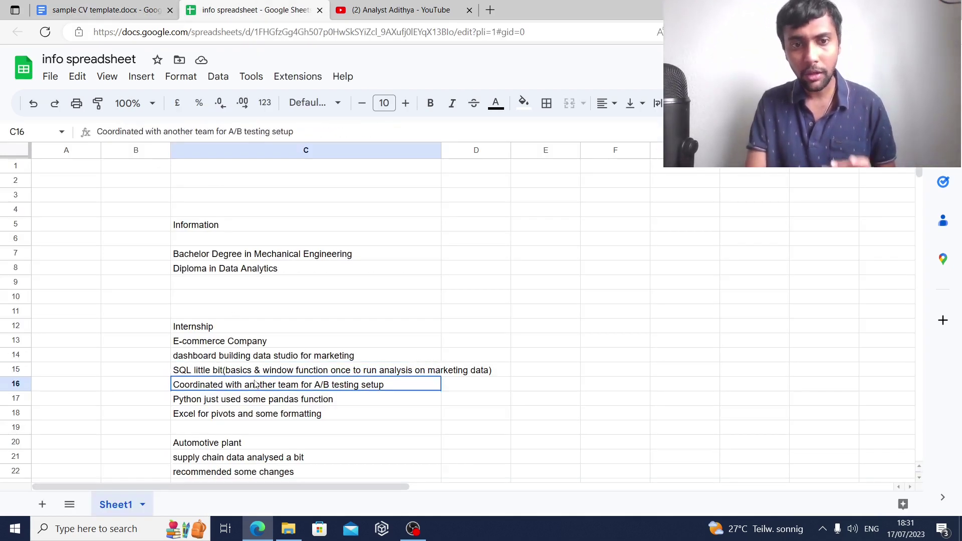
pyautogui.click(126, 11)
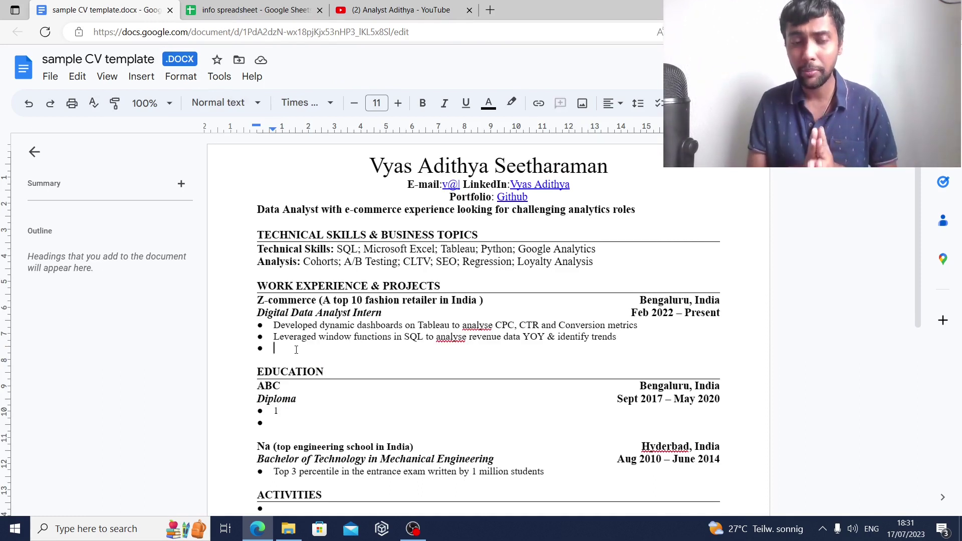
pyautogui.write('Perfor')
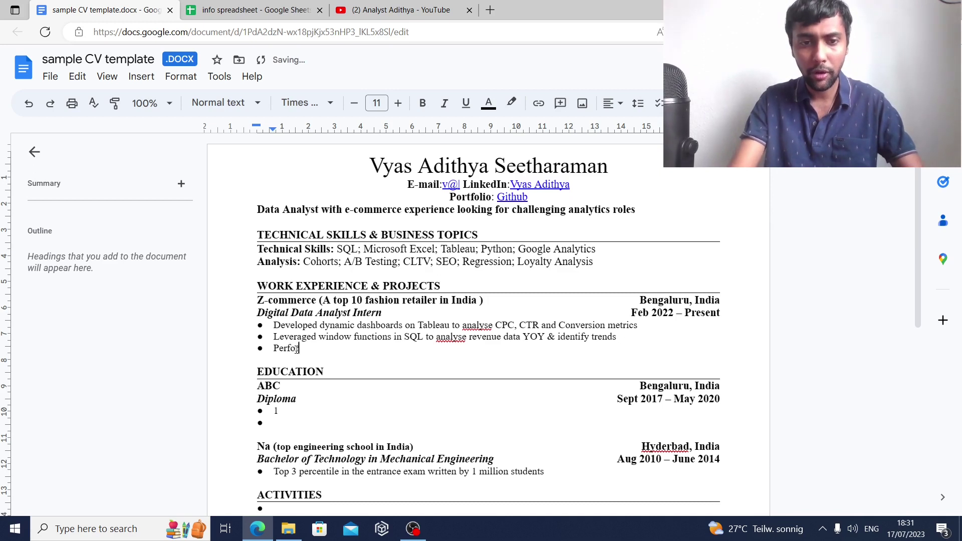
pyautogui.write('med A')
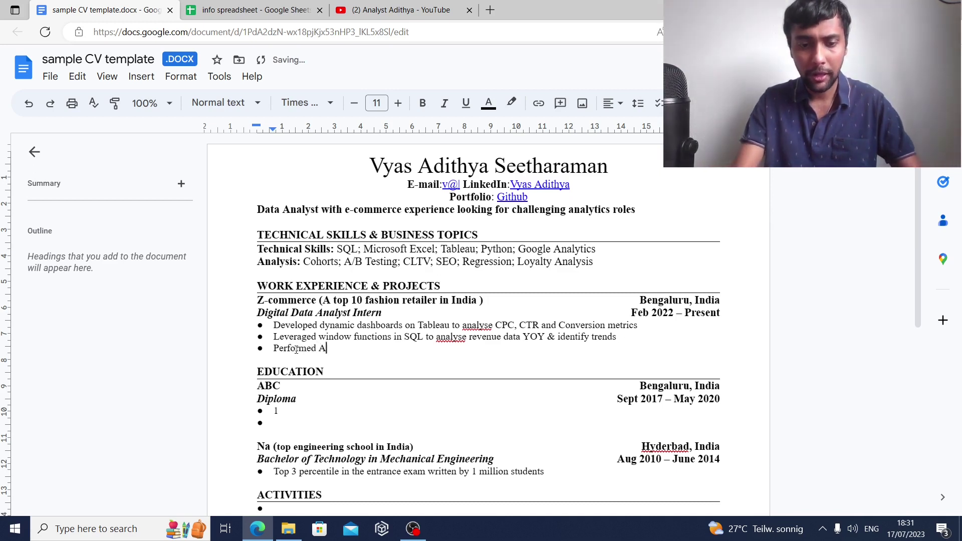
pyautogui.write('/B testi')
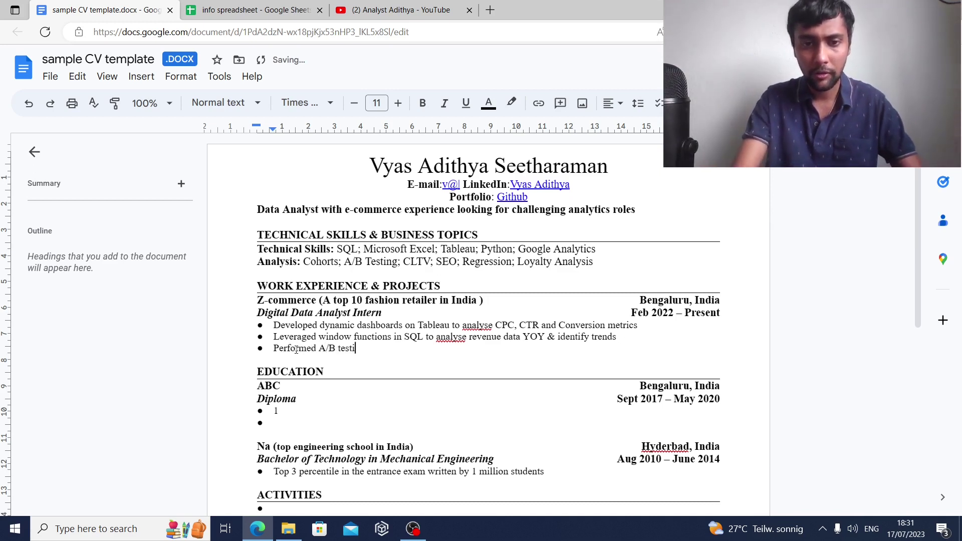
pyautogui.write('ng coordinating with')
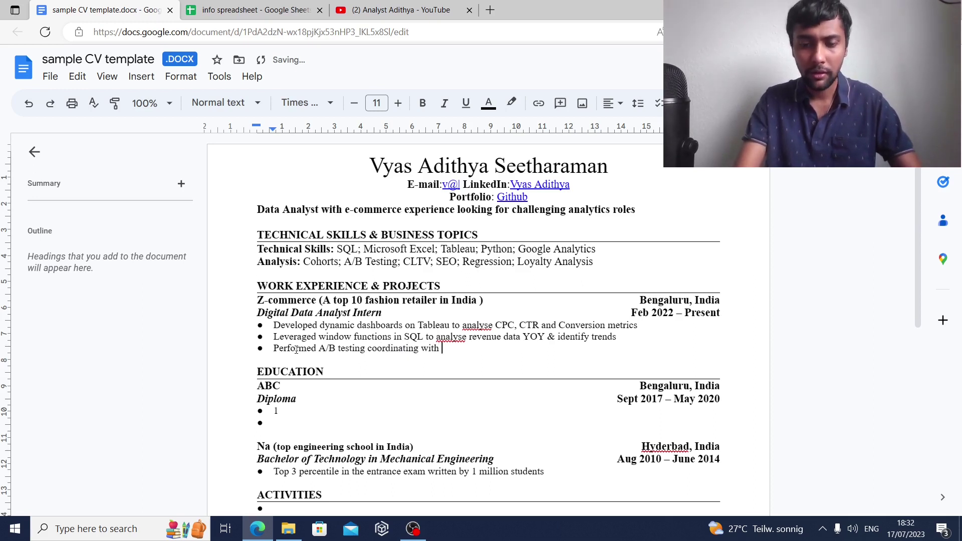
pyautogui.write(' content mark')
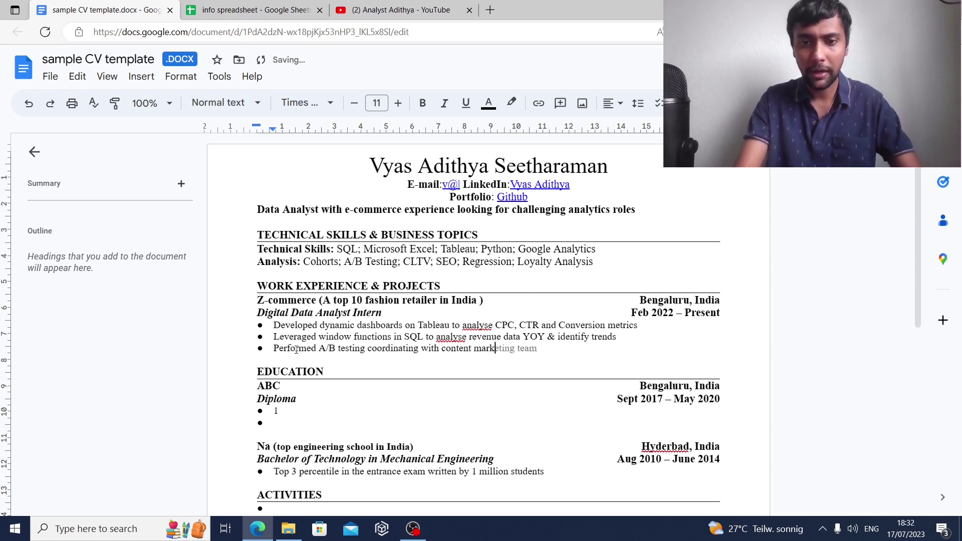
pyautogui.write('eting tea')
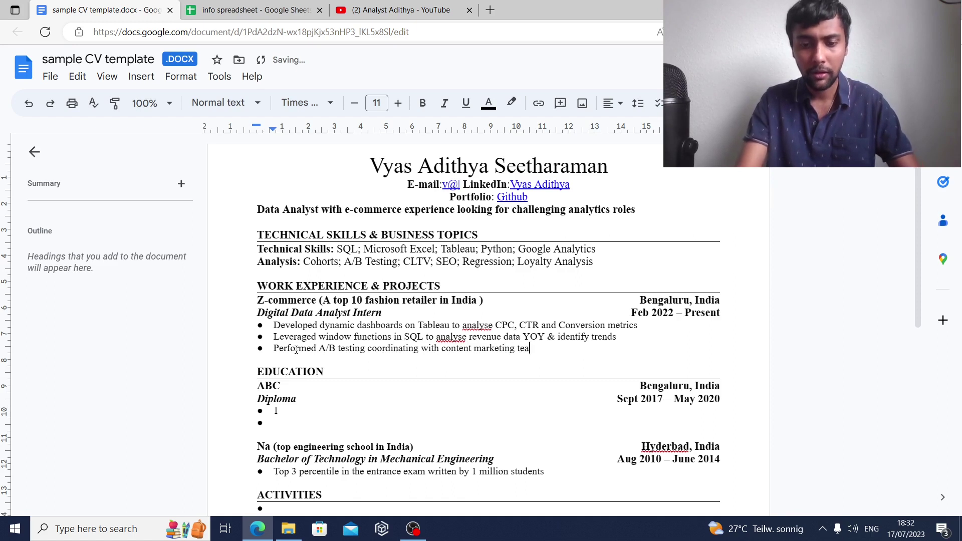
pyautogui.write('m and ')
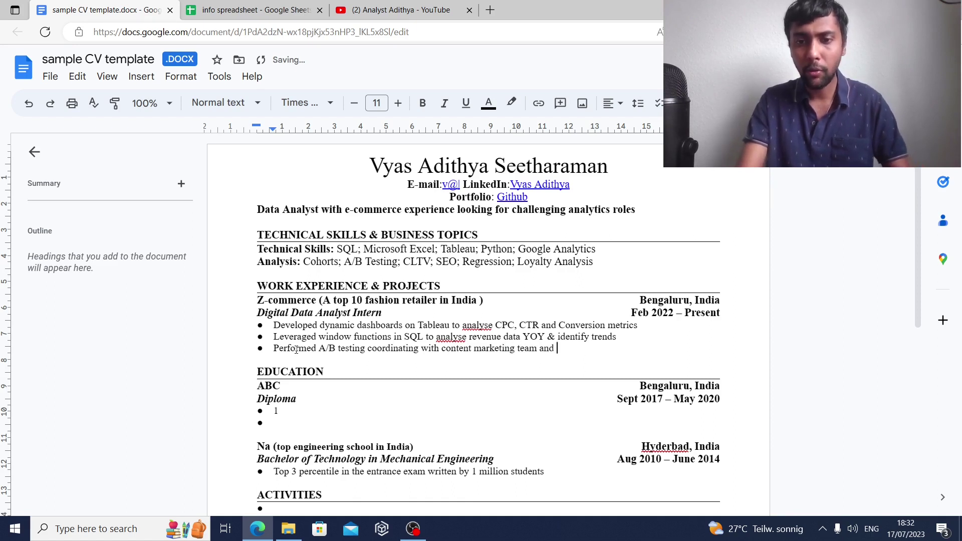
pyautogui.write('develop')
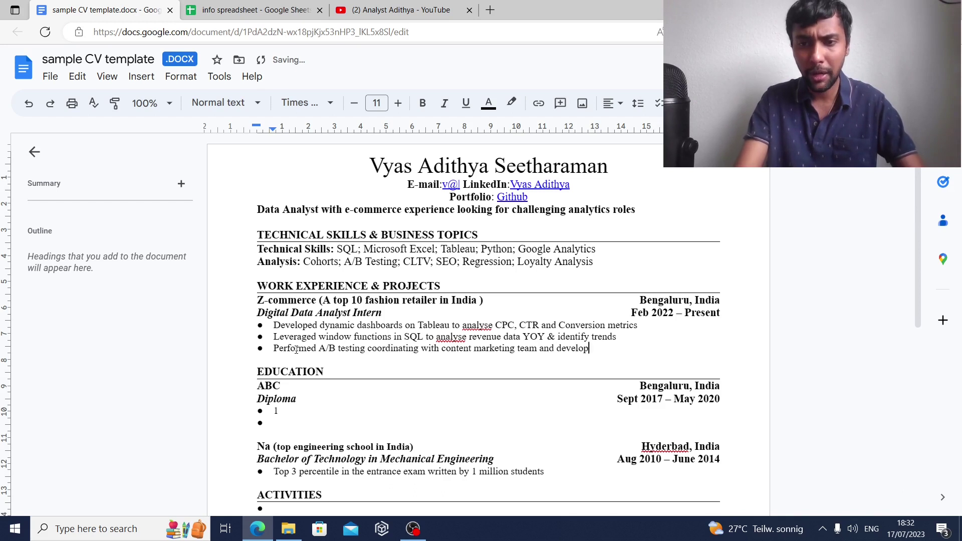
pyautogui.write('ed hypthoses')
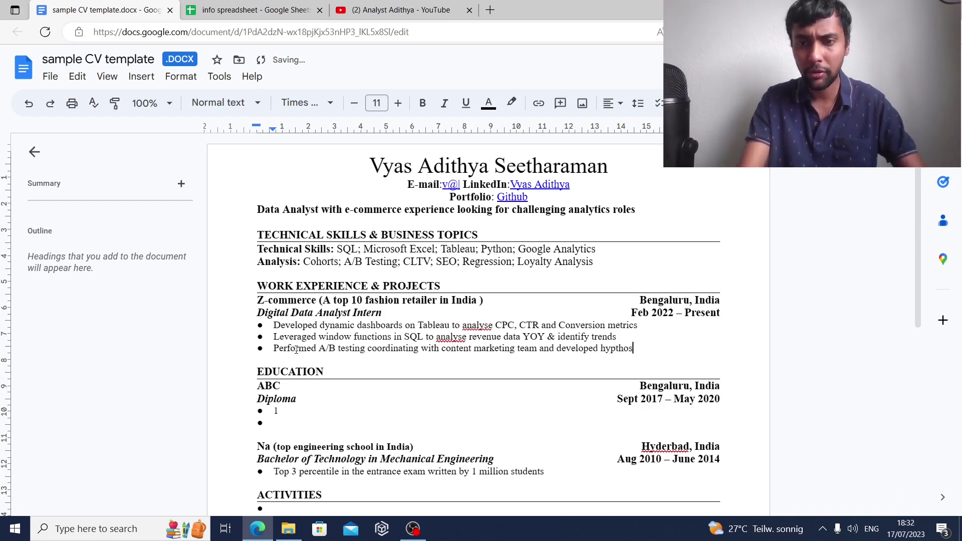
# Step: Correct the spelling of the last word in the third Z-commerce bullet to "hypotheses"
pyautogui.press('Left')
pyautogui.press('Left')
pyautogui.press('Left')
pyautogui.press('Left')
pyautogui.press('Left')
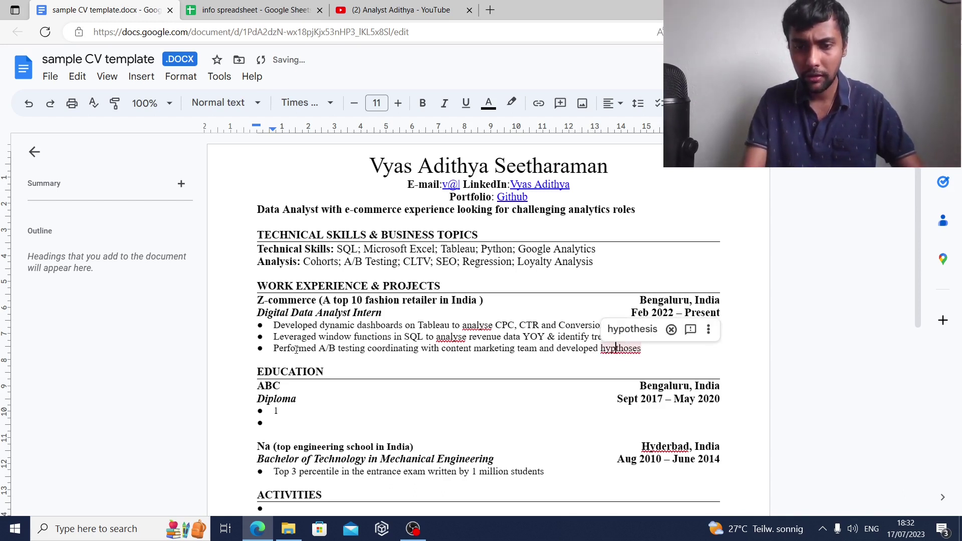
pyautogui.write('o')
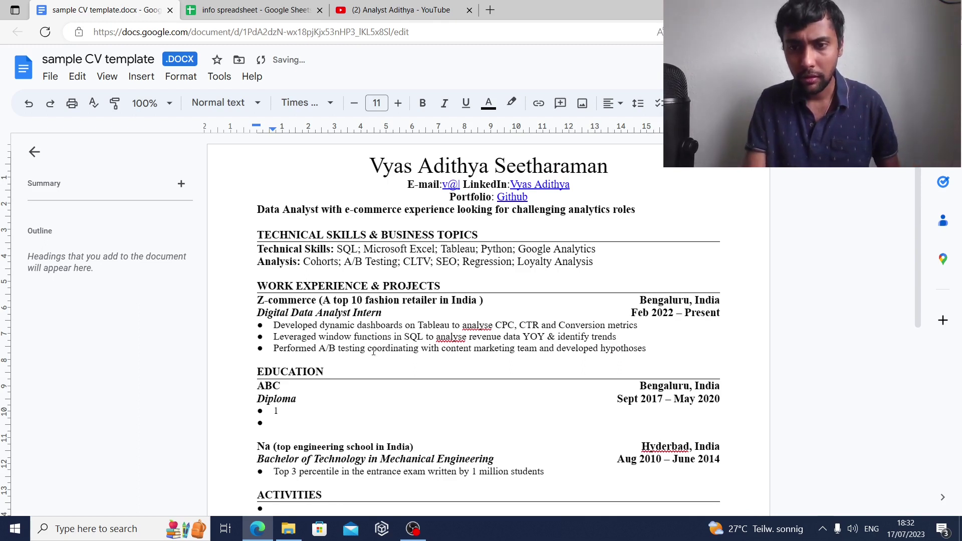
pyautogui.click(635, 348)
pyautogui.press('BackSpace')
pyautogui.write('e')
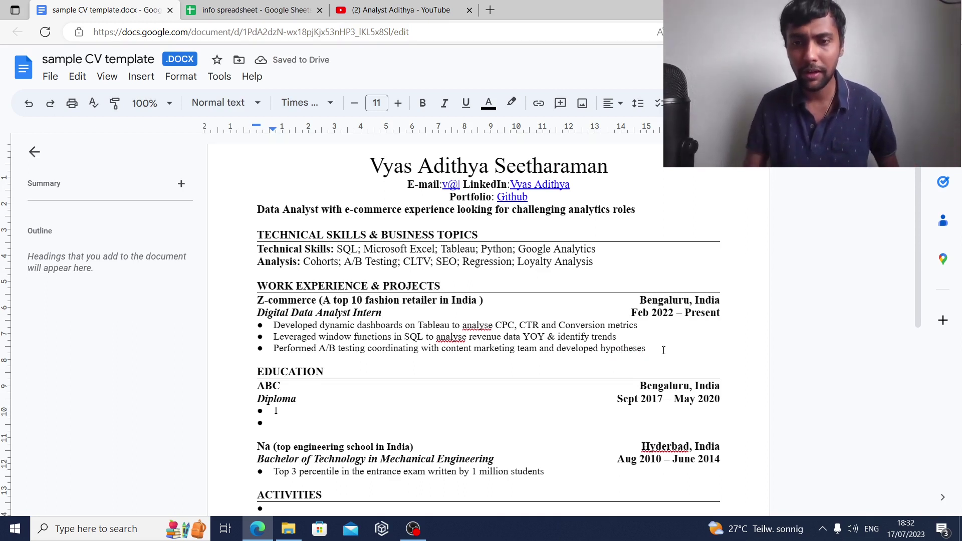
# Step: Add an empty fourth bullet to the Z-commerce entry and consult the info spreadsheet's Python note in C17
pyautogui.press('Return')
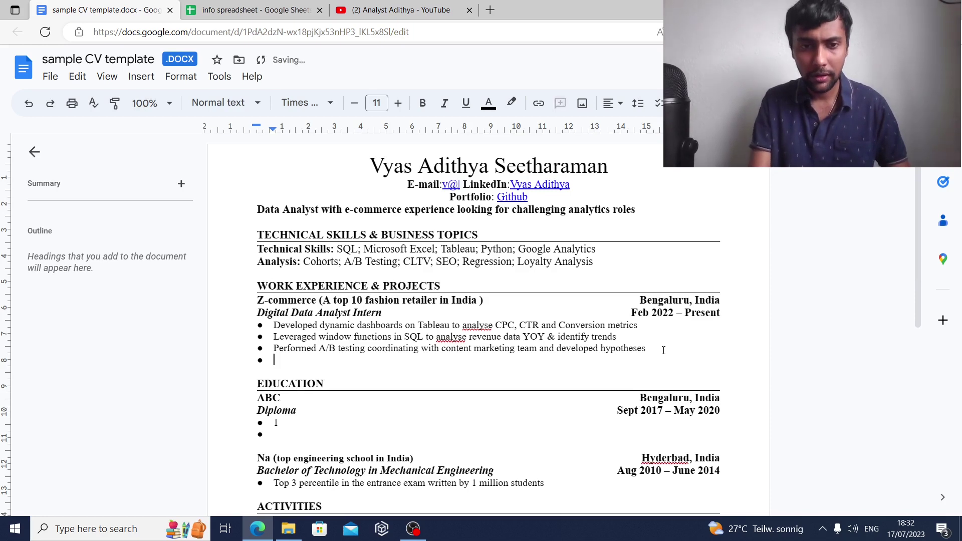
pyautogui.click(248, 11)
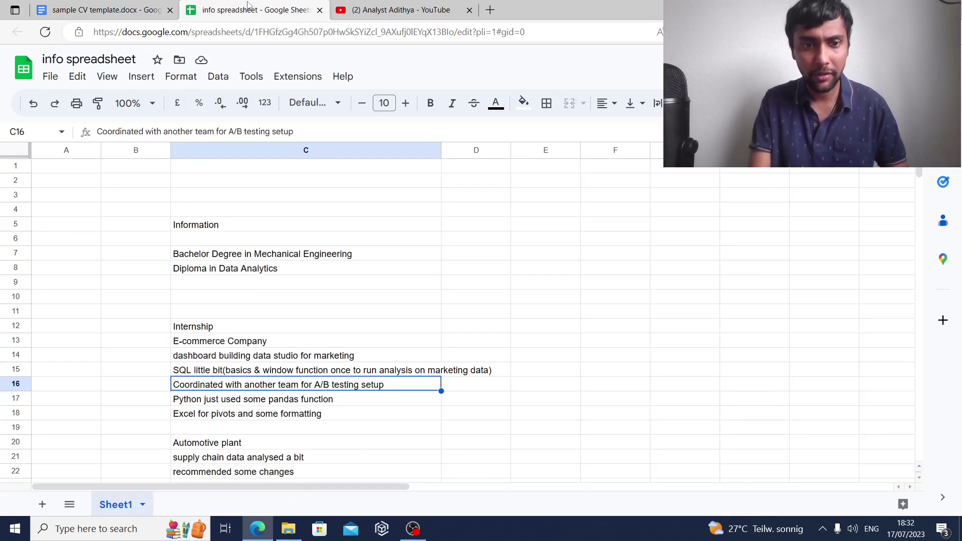
pyautogui.click(245, 401)
pyautogui.click(102, 10)
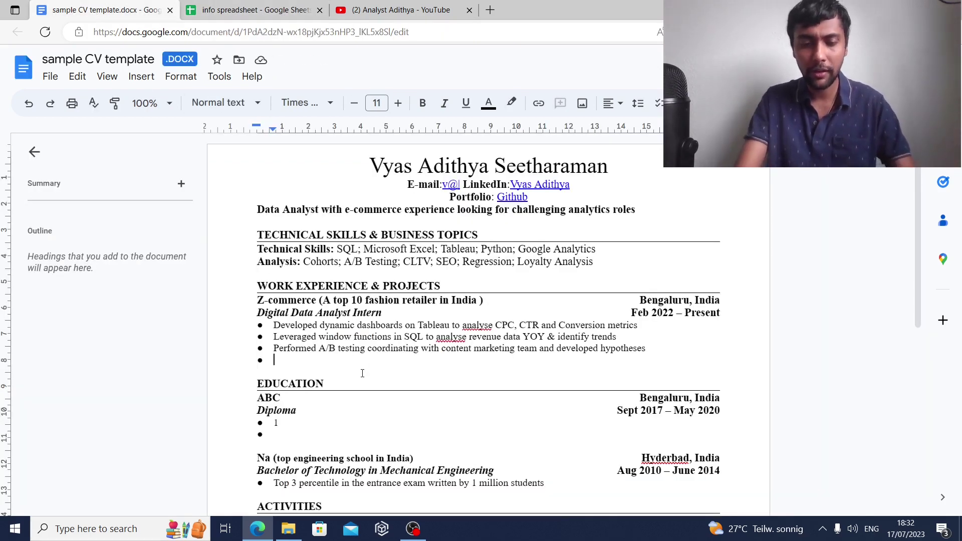
pyautogui.write('Leverag')
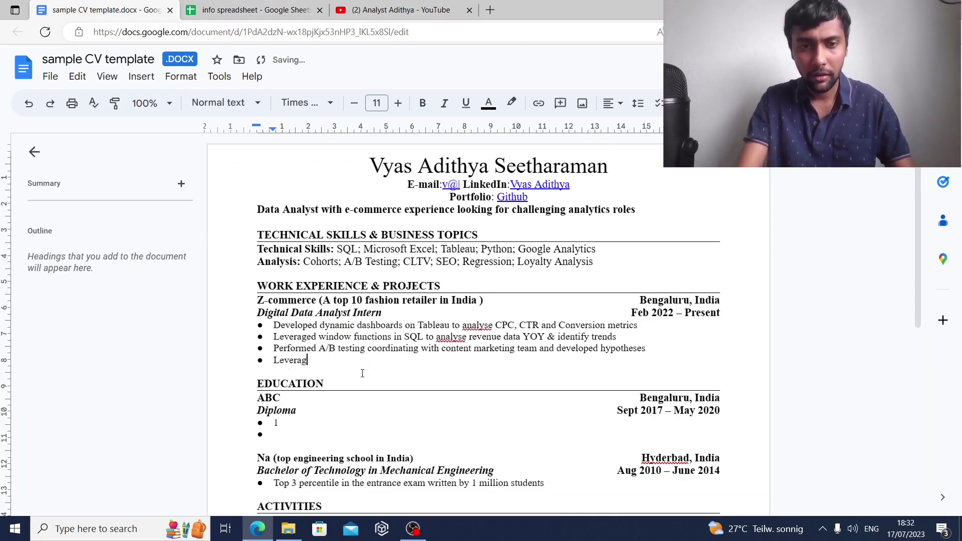
pyautogui.press('BackSpace')
pyautogui.press('BackSpace')
pyautogui.press('BackSpace')
pyautogui.press('BackSpace')
pyautogui.press('BackSpace')
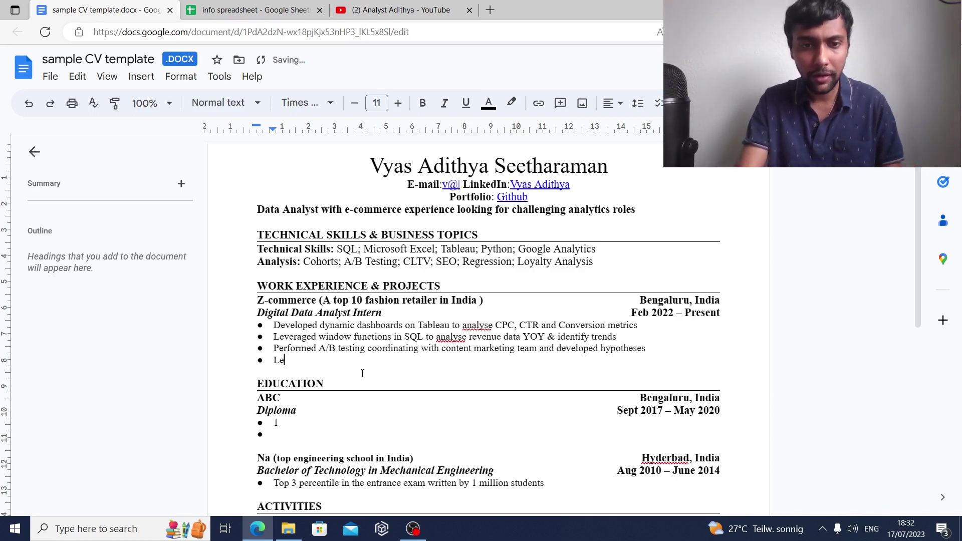
pyautogui.press('BackSpace')
# Step: Write the fourth Z-commerce bullet as "Analysed marketing data using Python Pandas & identified top performing campaigns in terms of revenue"
pyautogui.write('Analys')
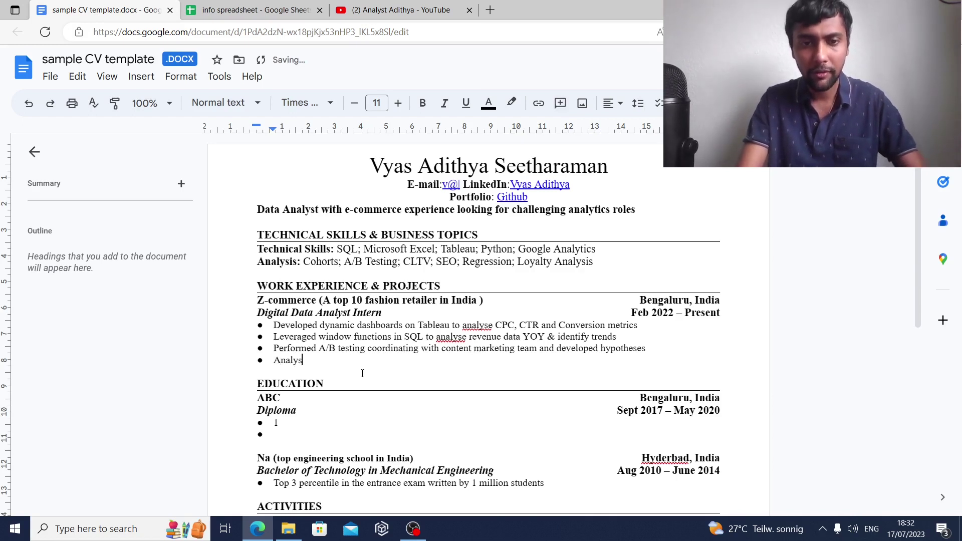
pyautogui.write('ed mark')
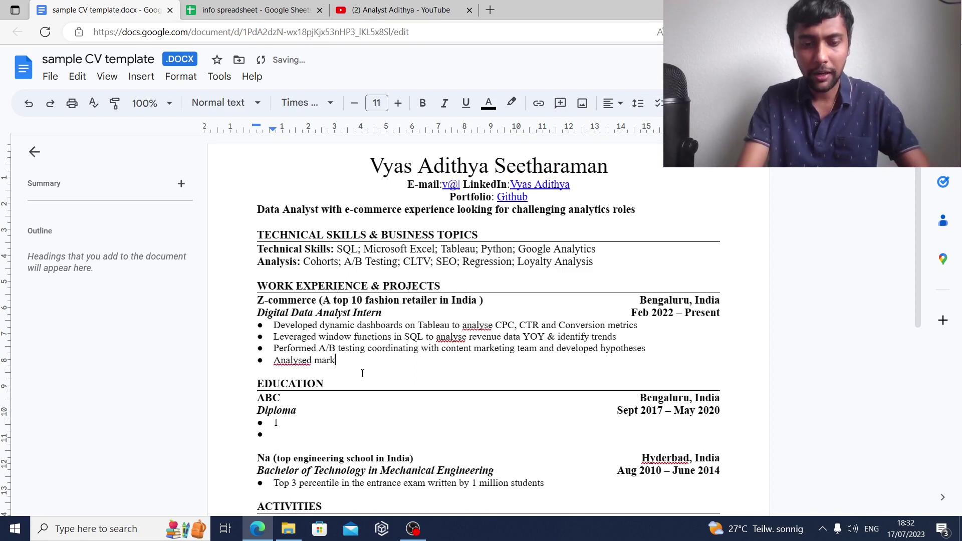
pyautogui.write('eting data usin')
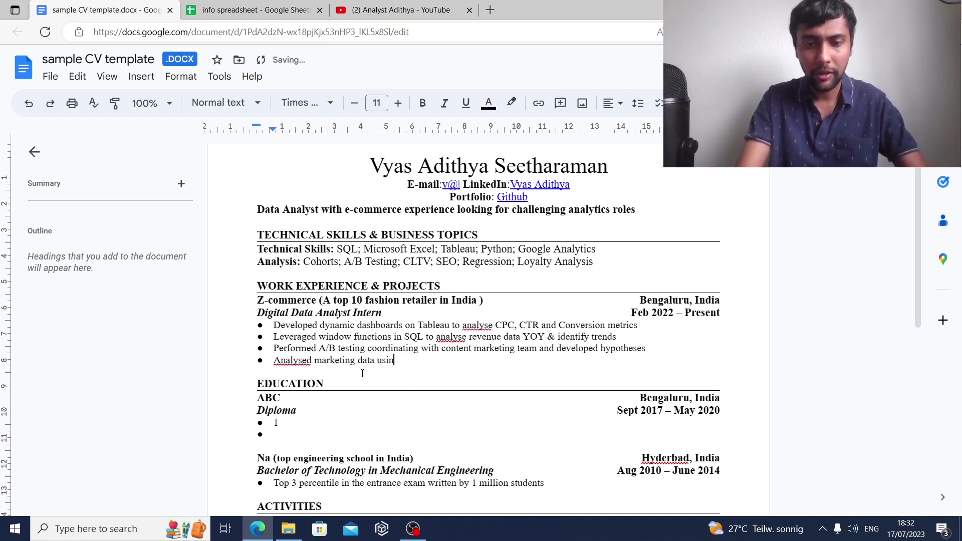
pyautogui.write('g Python P')
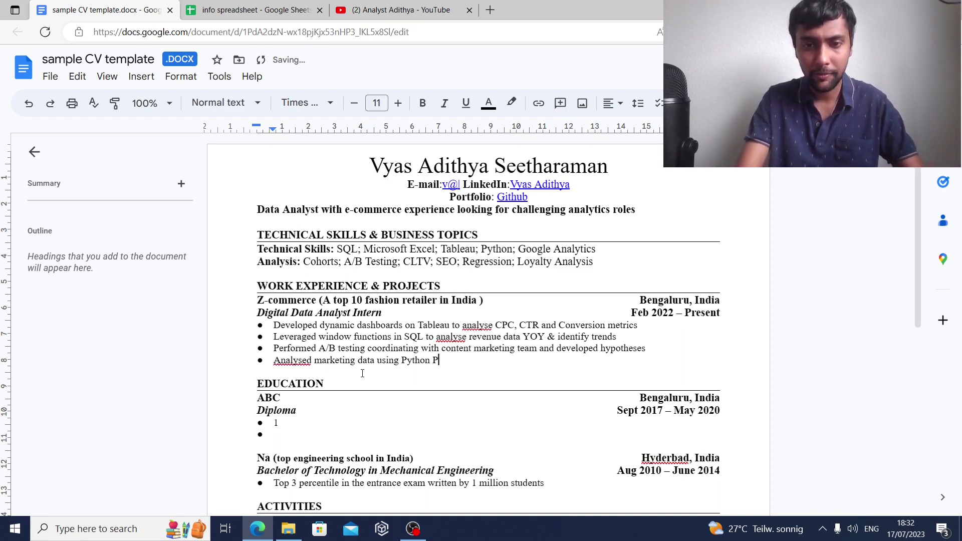
pyautogui.write('andas &')
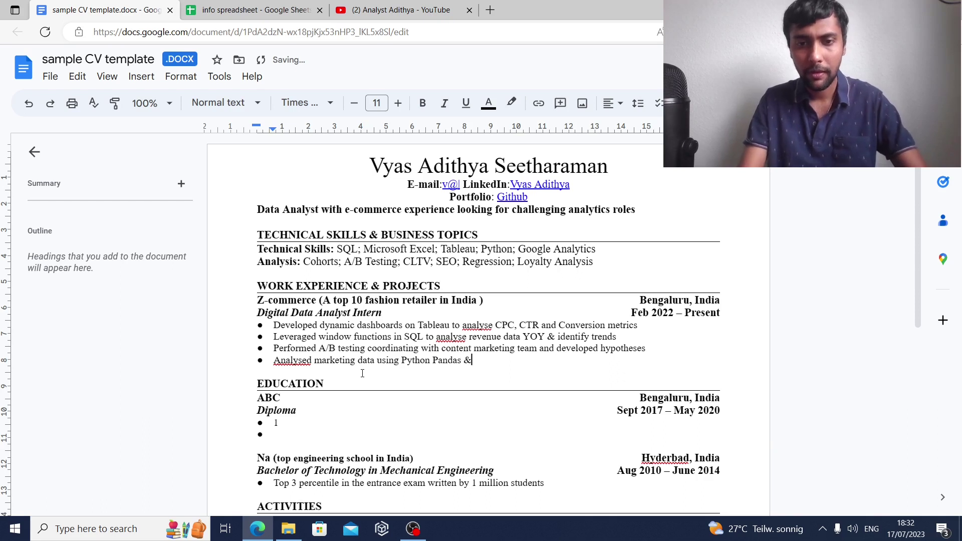
pyautogui.write(' id')
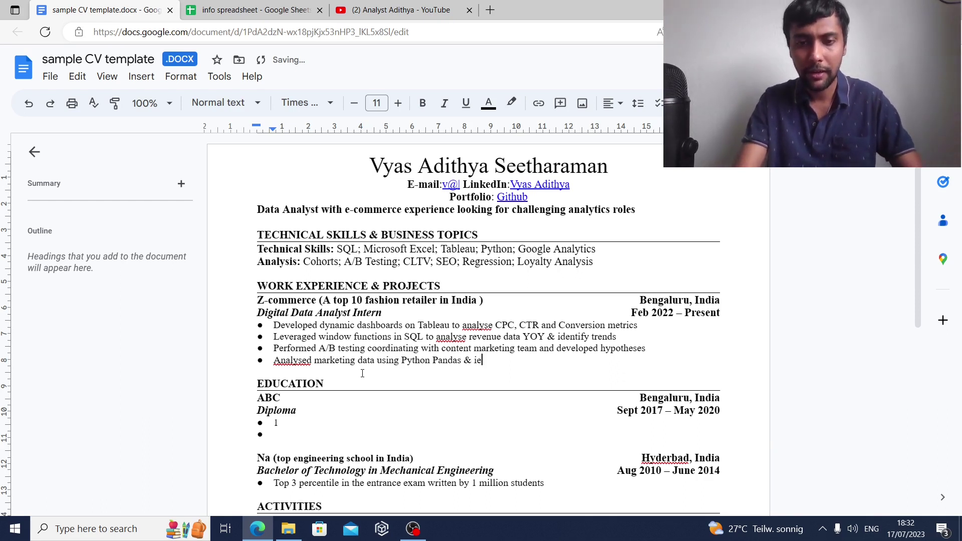
pyautogui.write('entified t')
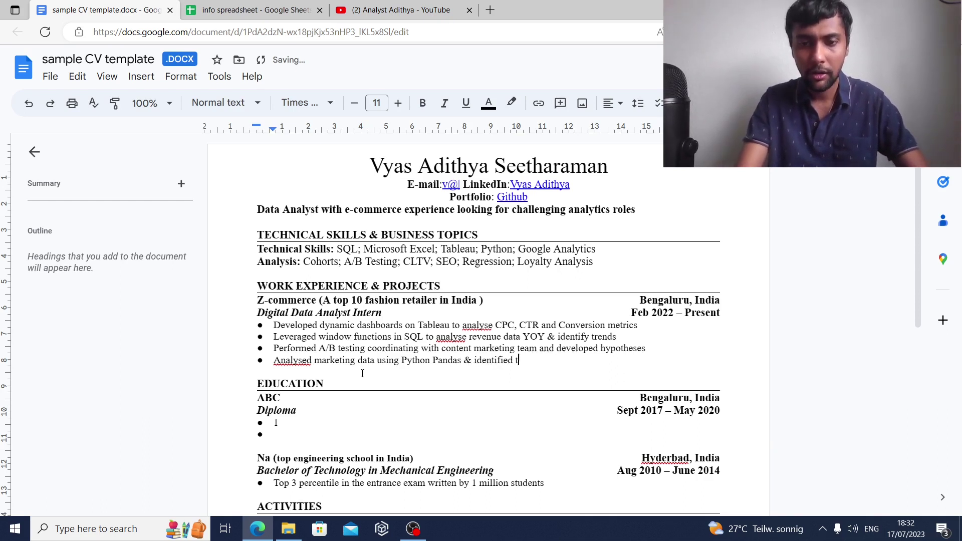
pyautogui.write('op performing')
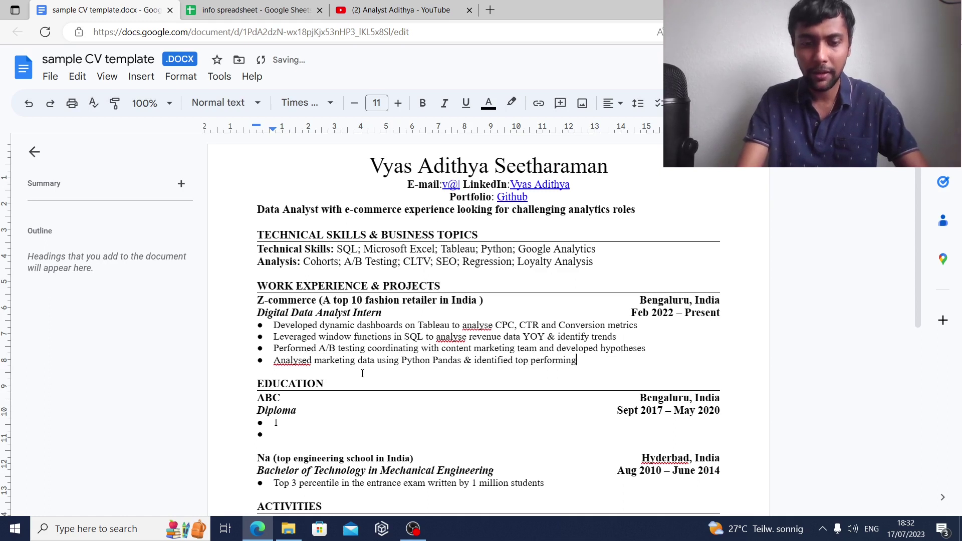
pyautogui.write(' campaigns i')
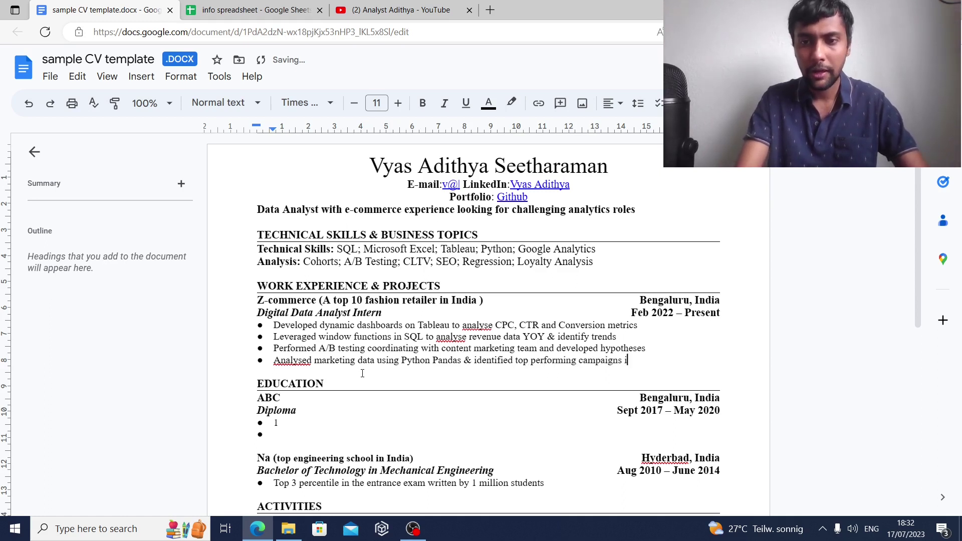
pyautogui.write('n terms of revenue')
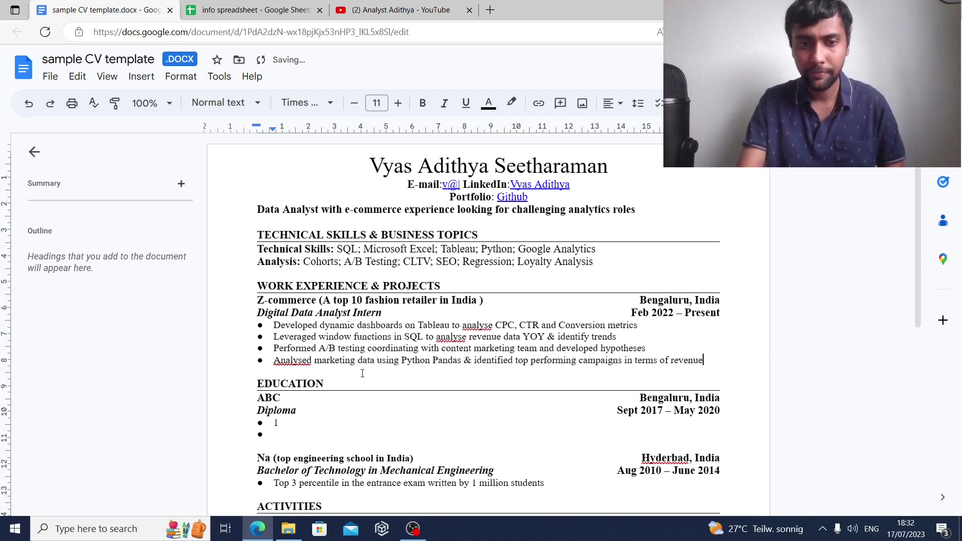
# Step: Add an empty fifth bullet to the Z-commerce entry and consult the info spreadsheet's Excel note in C18
pyautogui.press('Return')
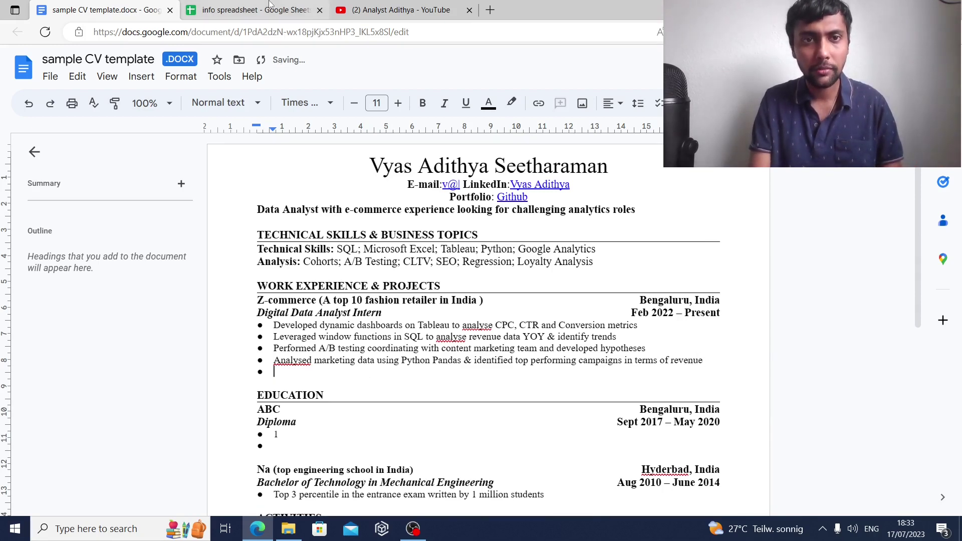
pyautogui.click(250, 10)
pyautogui.click(255, 426)
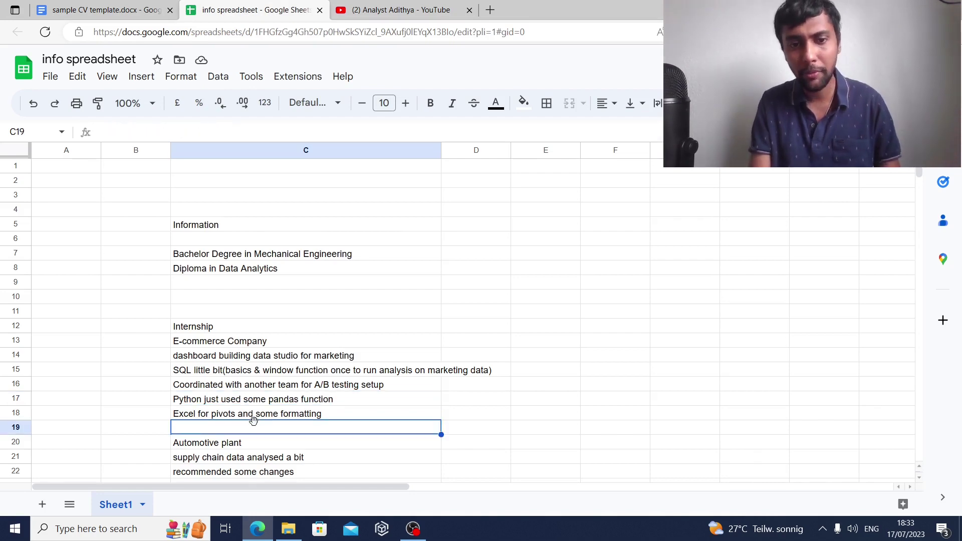
pyautogui.click(254, 416)
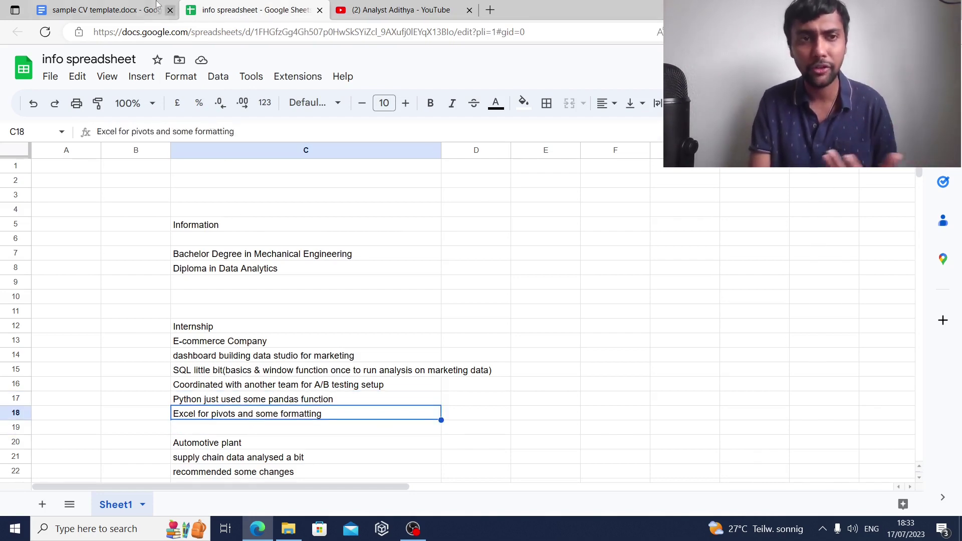
pyautogui.click(125, 10)
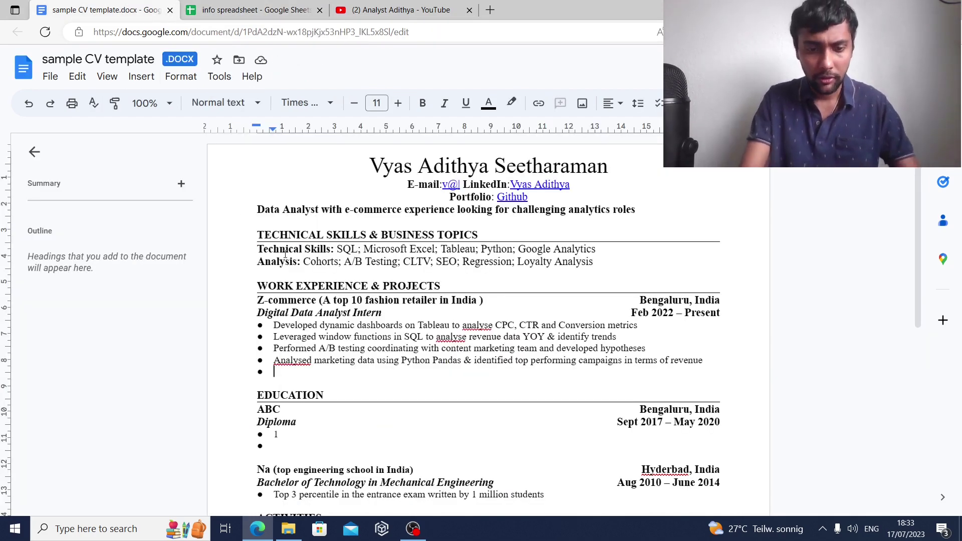
# Step: Write the fifth Z-commerce bullet as "Built Excel charts with conditional formatting features & delivered analysis to the management team"
pyautogui.write('Built')
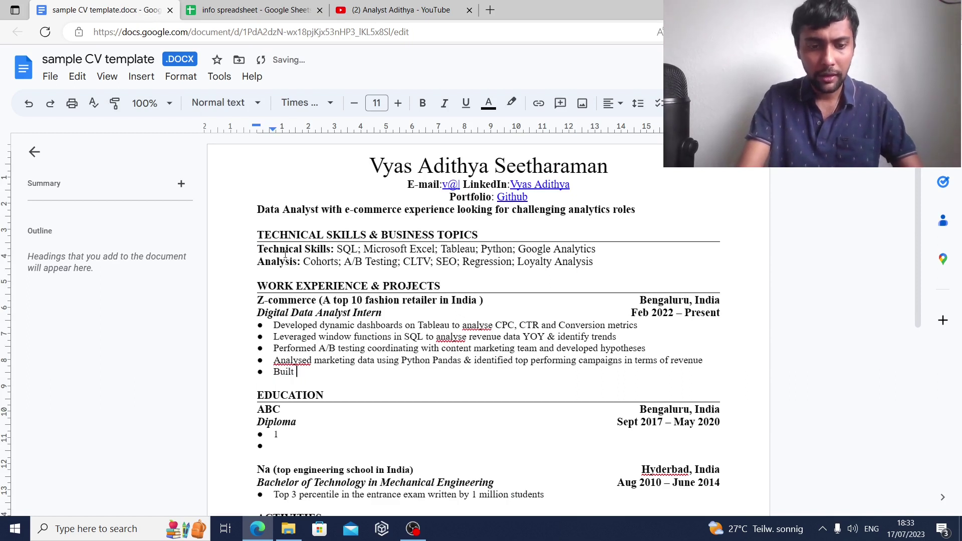
pyautogui.write(' Excel')
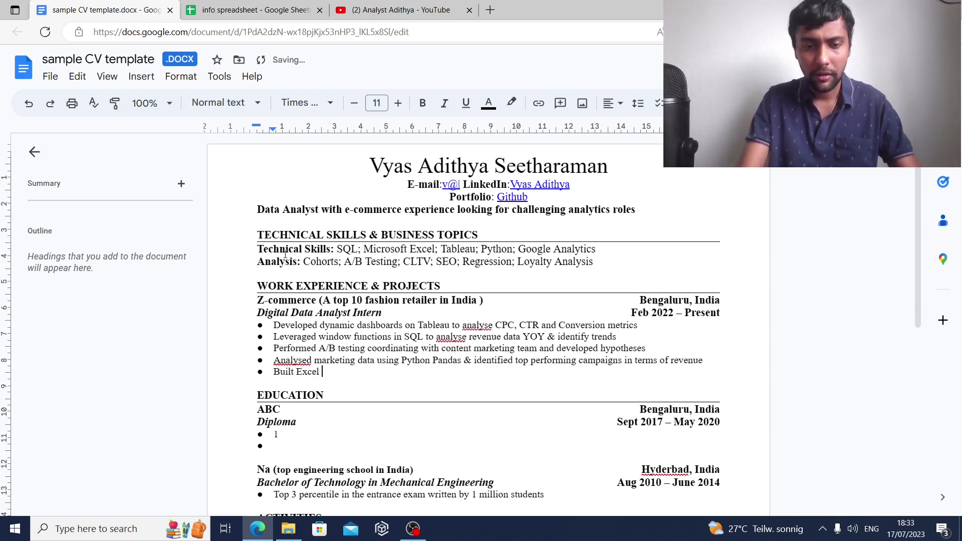
pyautogui.write(' charts wit')
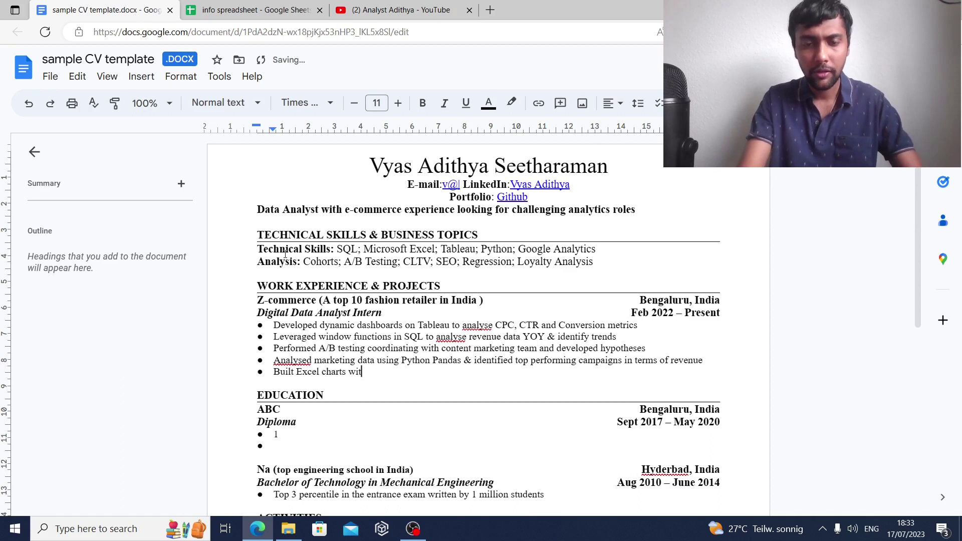
pyautogui.write('h confiti')
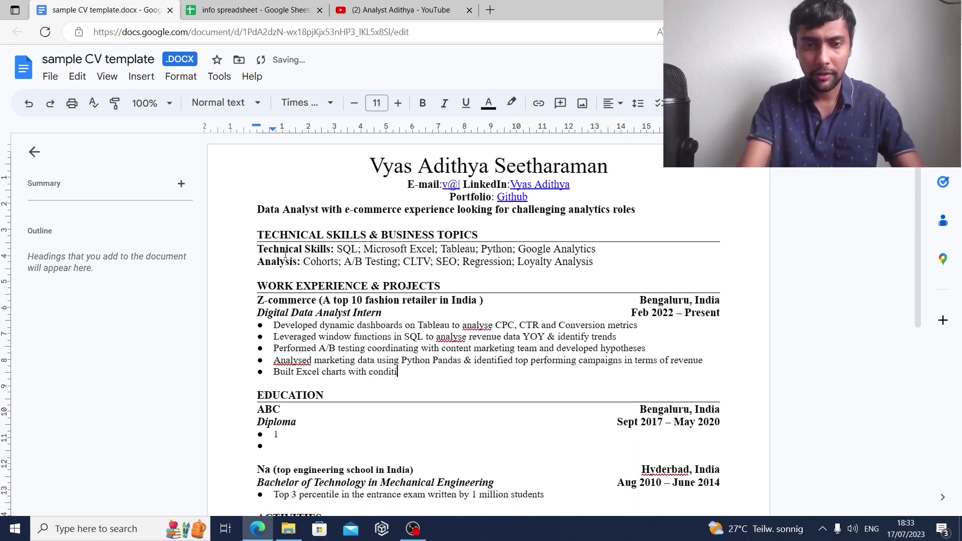
pyautogui.write('onal formatti')
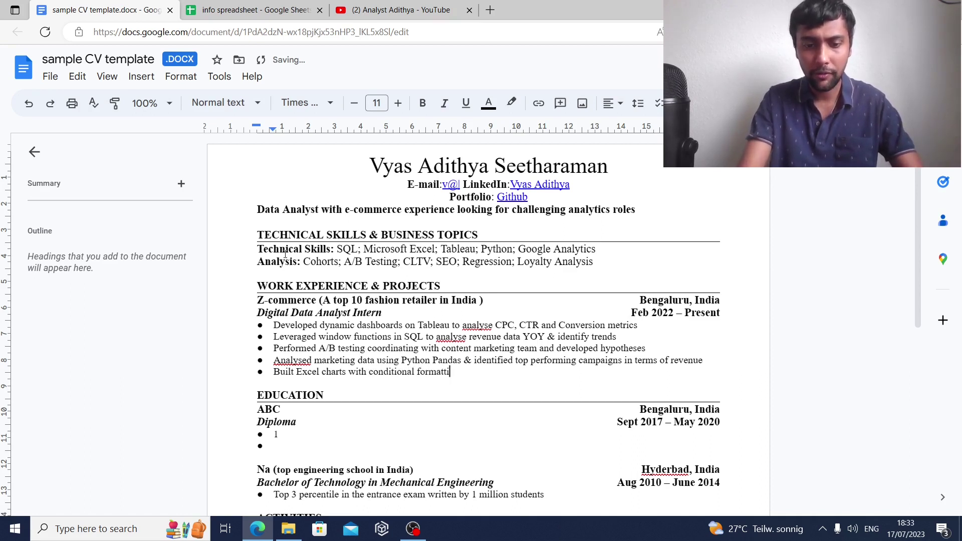
pyautogui.write('ng features')
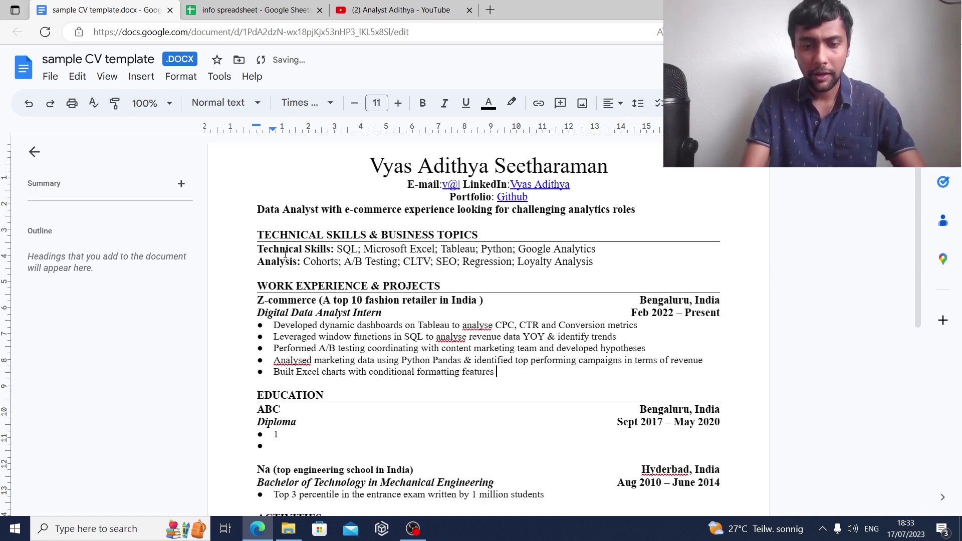
pyautogui.write(' & delivered ')
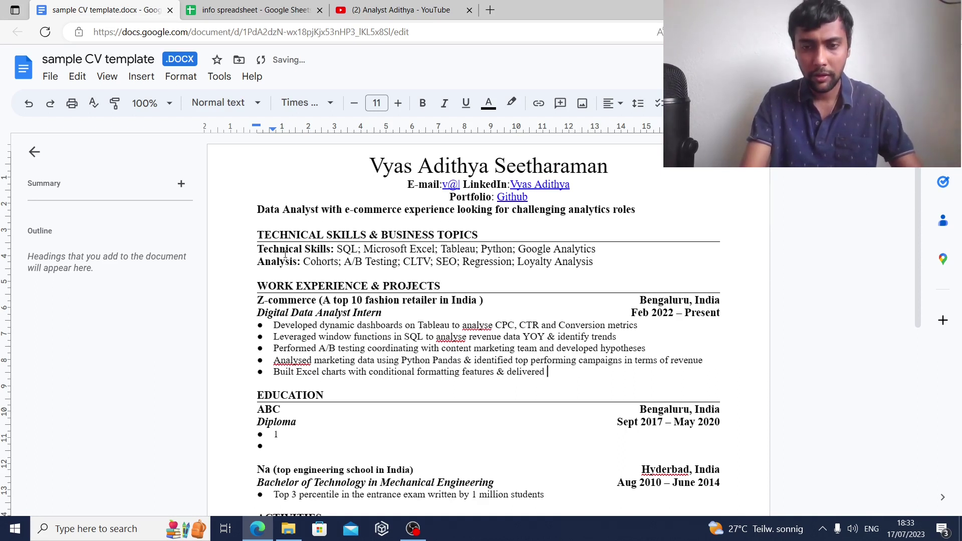
pyautogui.write('analysis ')
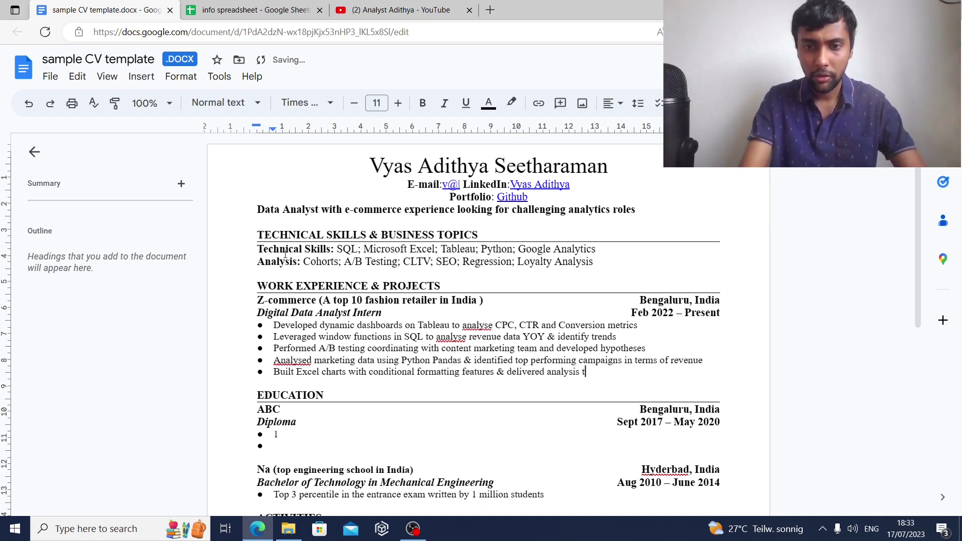
pyautogui.write('to the m')
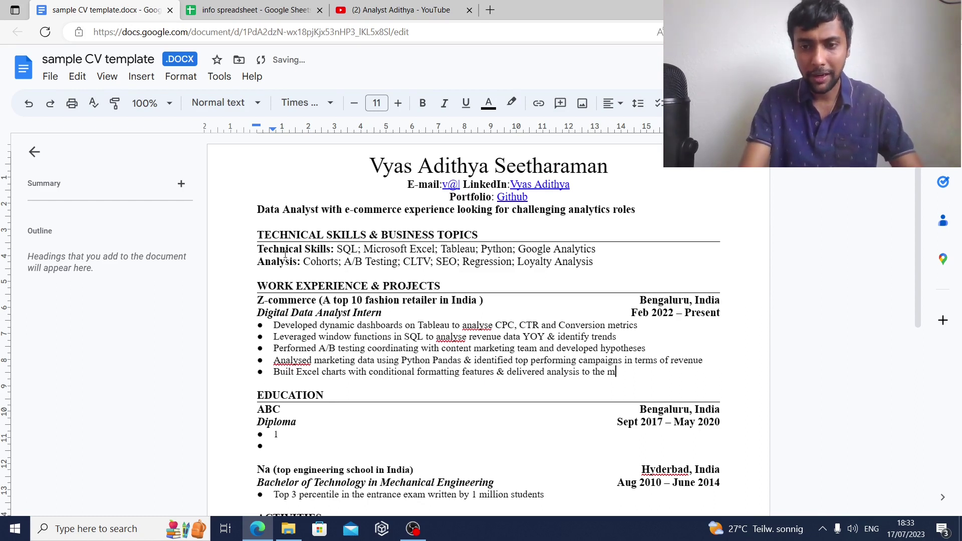
pyautogui.write('anagement team')
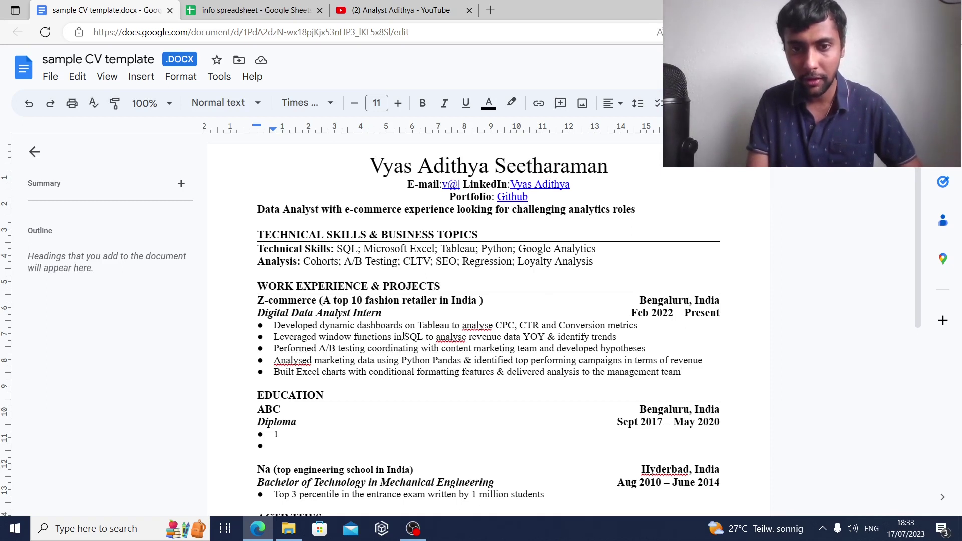
# Step: Make the words "SQL" and "Tableau" bold in the Z-commerce bullets
pyautogui.moveTo(405, 336); pyautogui.dragTo(424, 339)
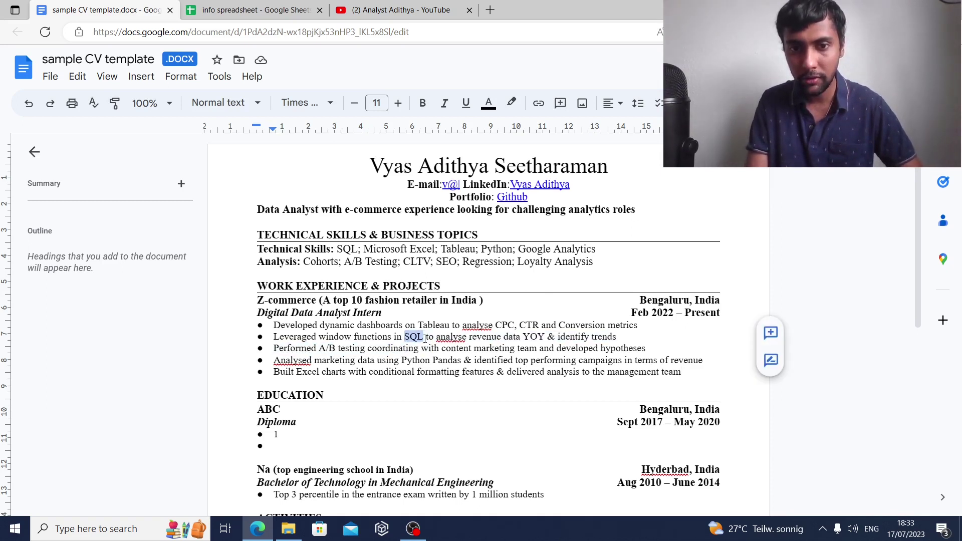
pyautogui.click(422, 103)
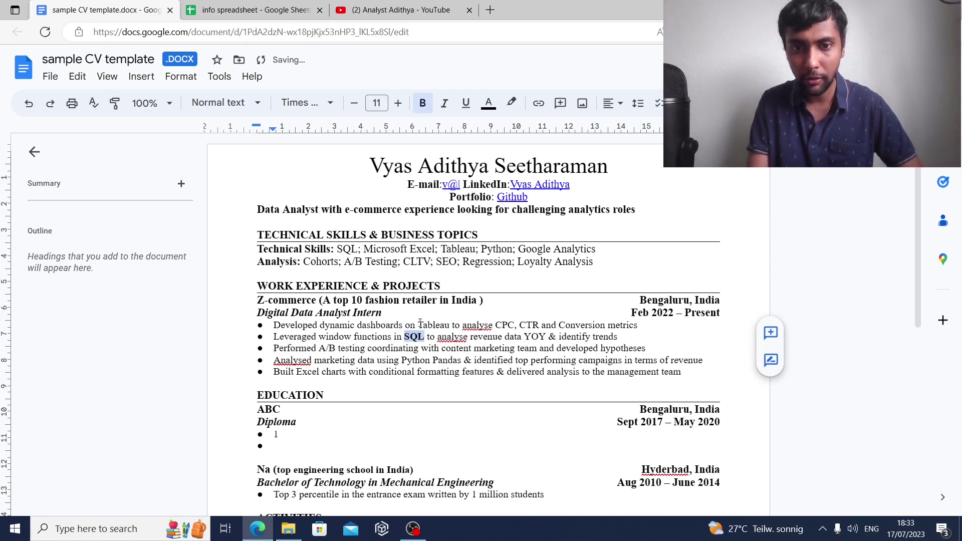
pyautogui.moveTo(418, 325)
pyautogui.mouseDown()
pyautogui.moveTo(451, 325)
pyautogui.moveTo(421, 327)
pyautogui.mouseUp()
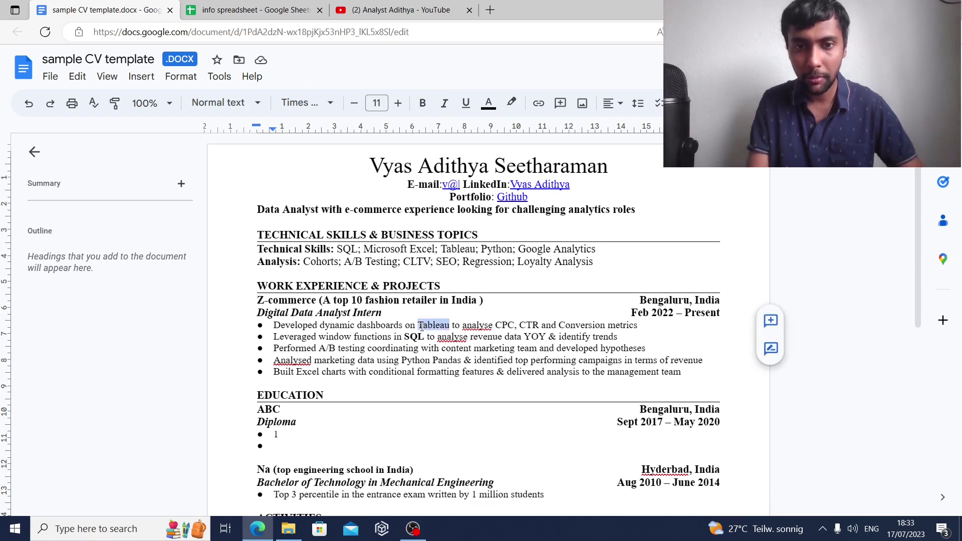
pyautogui.click(422, 103)
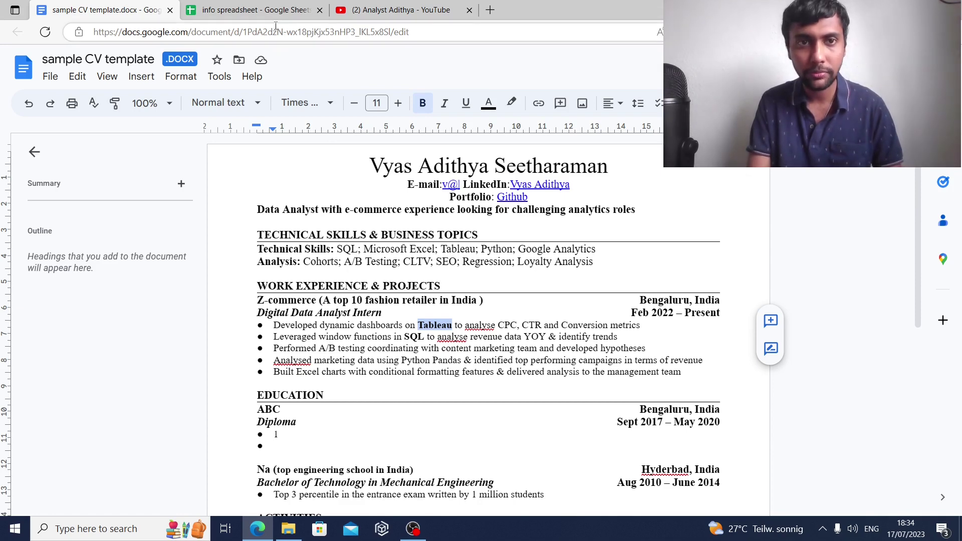
# Step: Review the automotive plant internship notes starting at C20 in the info spreadsheet
pyautogui.click(275, 10)
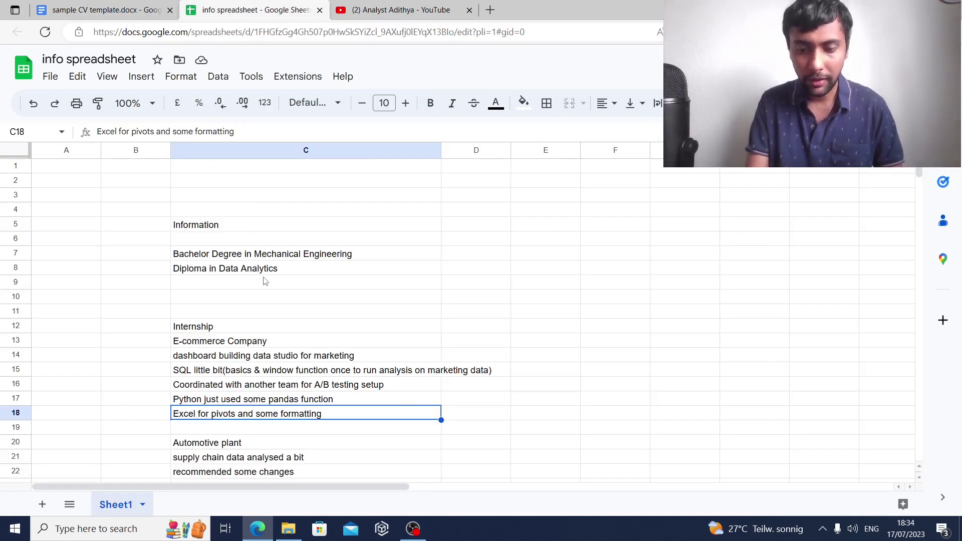
pyautogui.press('Down')
pyautogui.press('Down')
pyautogui.press('Down')
pyautogui.press('Down')
pyautogui.press('Down')
pyautogui.press('Up')
pyautogui.press('Up')
pyautogui.press('Up')
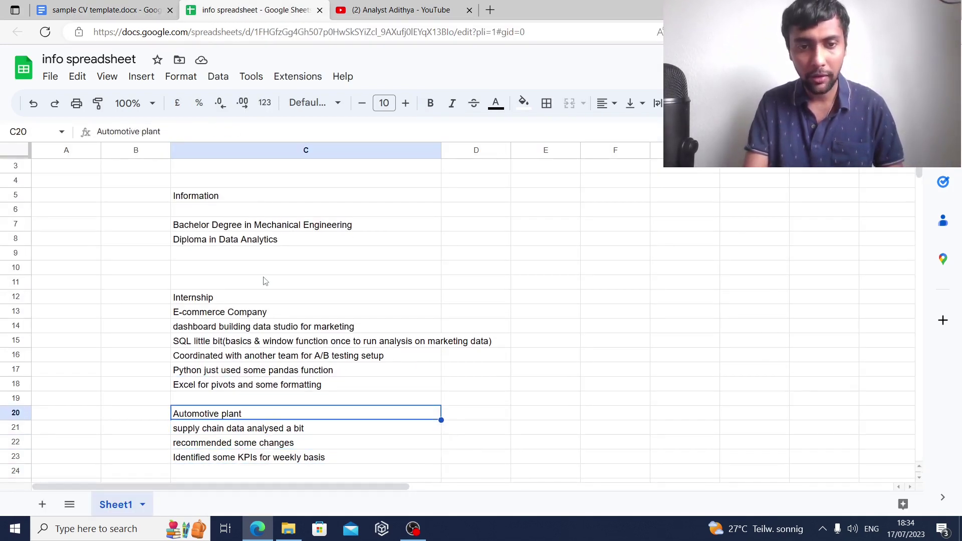
# Step: Duplicate the whole Z-commerce entry in the CV below its last bullet, separated by a blank line
pyautogui.click(105, 10)
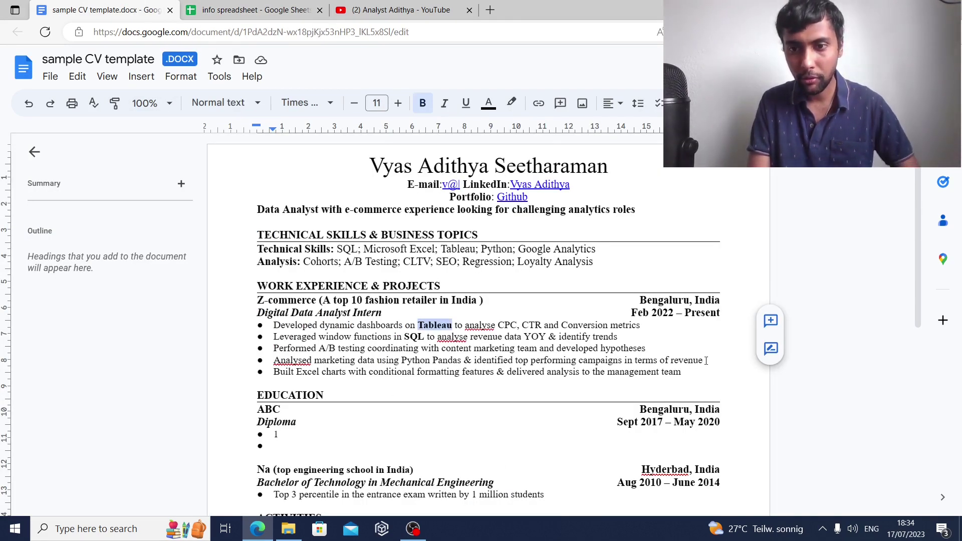
pyautogui.moveTo(693, 370); pyautogui.dragTo(251, 301)
pyautogui.hotkey('ctrl', 'c')
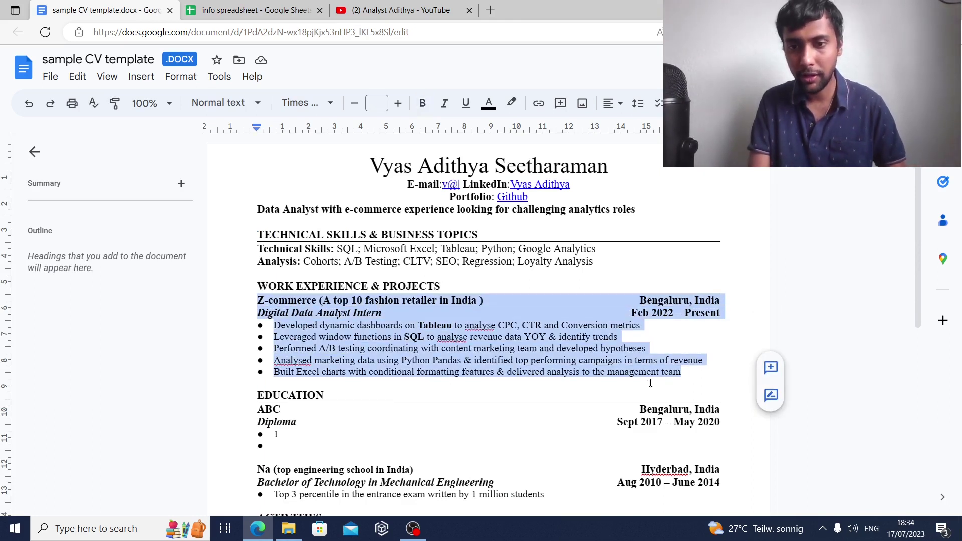
pyautogui.click(691, 377)
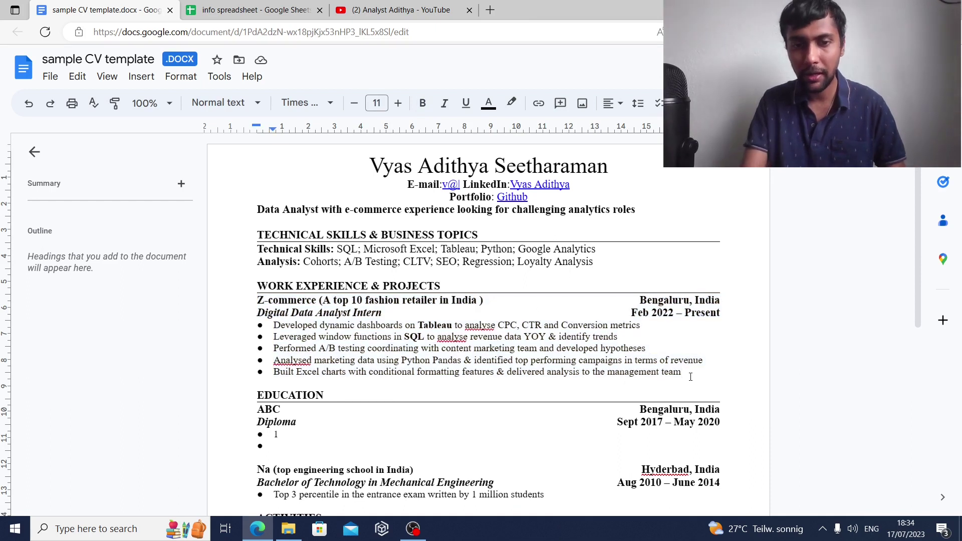
pyautogui.press('Return')
pyautogui.press('BackSpace')
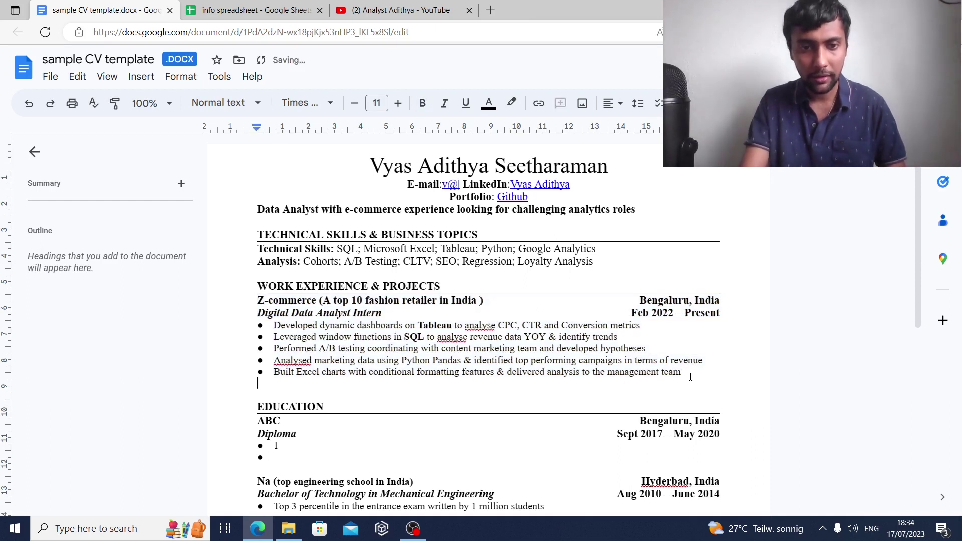
pyautogui.press('Return')
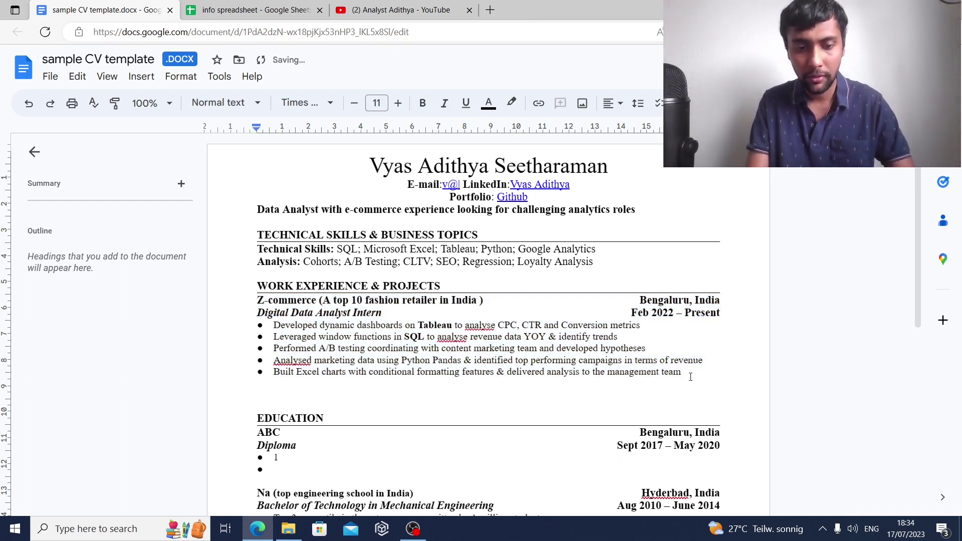
pyautogui.hotkey('ctrl', 'v')
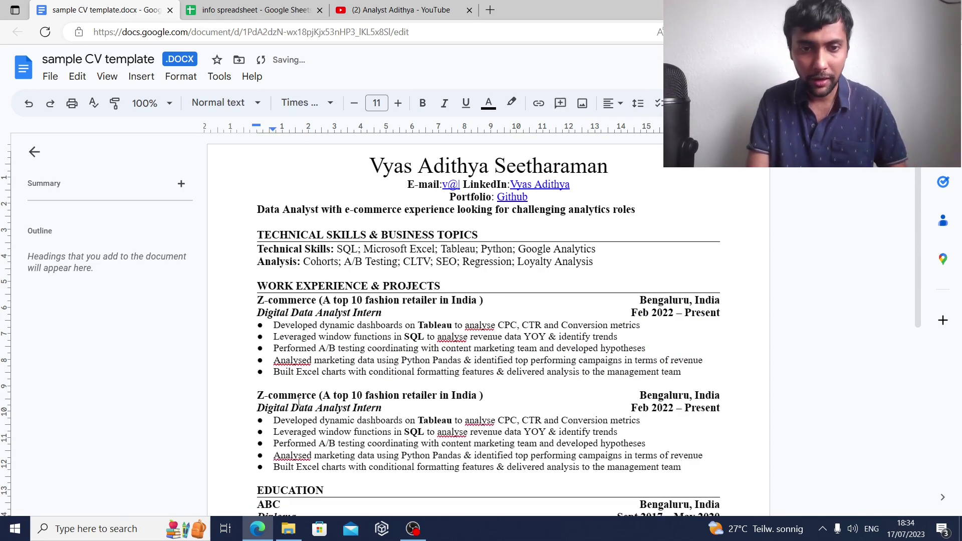
# Step: Replace the company name "Z-commerce" in the duplicated entry with "Automotive"
pyautogui.click(317, 397)
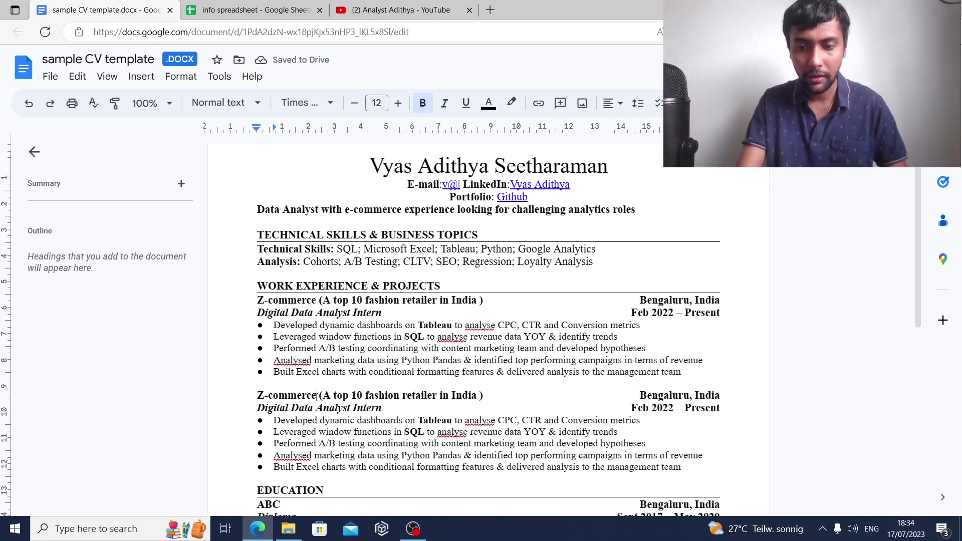
pyautogui.press('BackSpace')
pyautogui.press('BackSpace')
pyautogui.press('BackSpace')
pyautogui.press('BackSpace')
pyautogui.press('BackSpace')
pyautogui.press('BackSpace')
pyautogui.press('BackSpace')
pyautogui.press('BackSpace')
pyautogui.press('BackSpace')
pyautogui.press('BackSpace')
pyautogui.press('BackSpace')
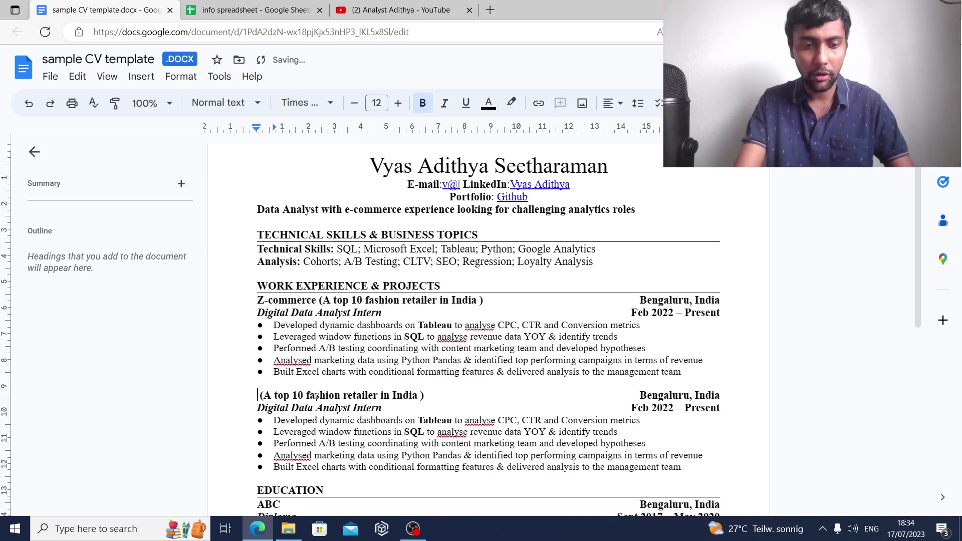
pyautogui.write('Automtive')
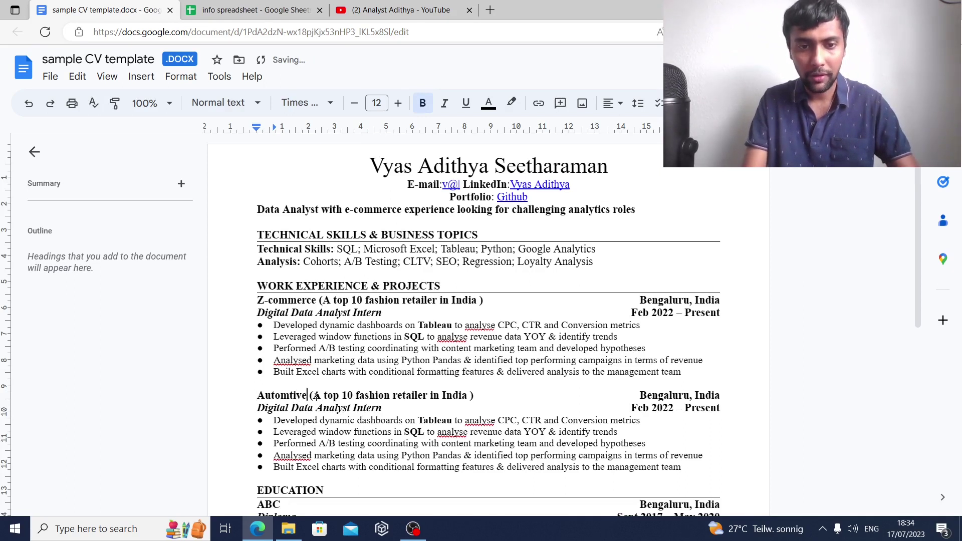
pyautogui.press('Left')
pyautogui.press('Left')
pyautogui.press('Left')
pyautogui.press('Left')
pyautogui.write('o')
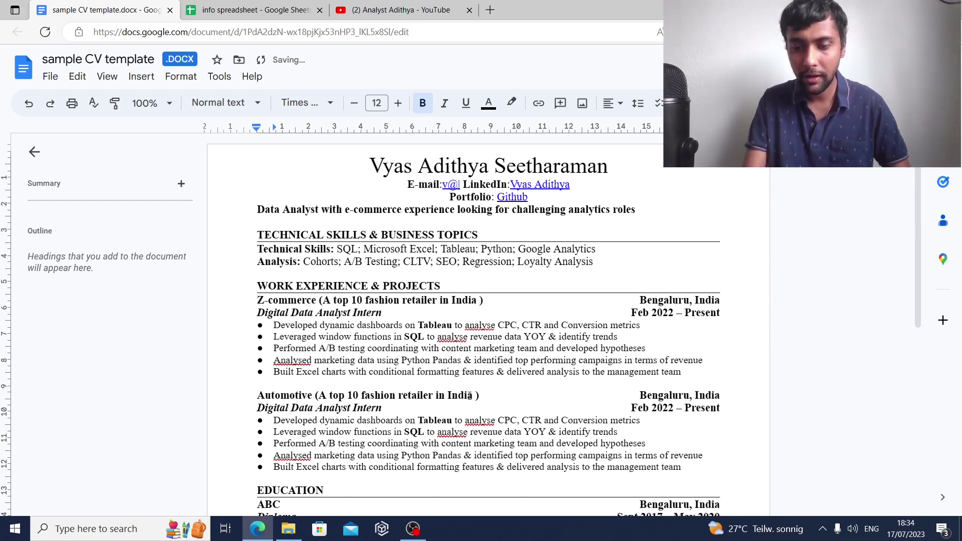
# Step: Change the bracketed company description in the Automotive entry to "A top 5 automotive manufacturer"
pyautogui.click(469, 396)
pyautogui.press('BackSpace')
pyautogui.press('BackSpace')
pyautogui.press('BackSpace')
pyautogui.press('BackSpace')
pyautogui.press('BackSpace')
pyautogui.press('BackSpace')
pyautogui.press('BackSpace')
pyautogui.press('BackSpace')
pyautogui.press('BackSpace')
pyautogui.press('BackSpace')
pyautogui.press('BackSpace')
pyautogui.press('BackSpace')
pyautogui.press('BackSpace')
pyautogui.press('BackSpace')
pyautogui.press('BackSpace')
pyautogui.press('BackSpace')
pyautogui.press('BackSpace')
pyautogui.press('BackSpace')
pyautogui.press('BackSpace')
pyautogui.press('BackSpace')
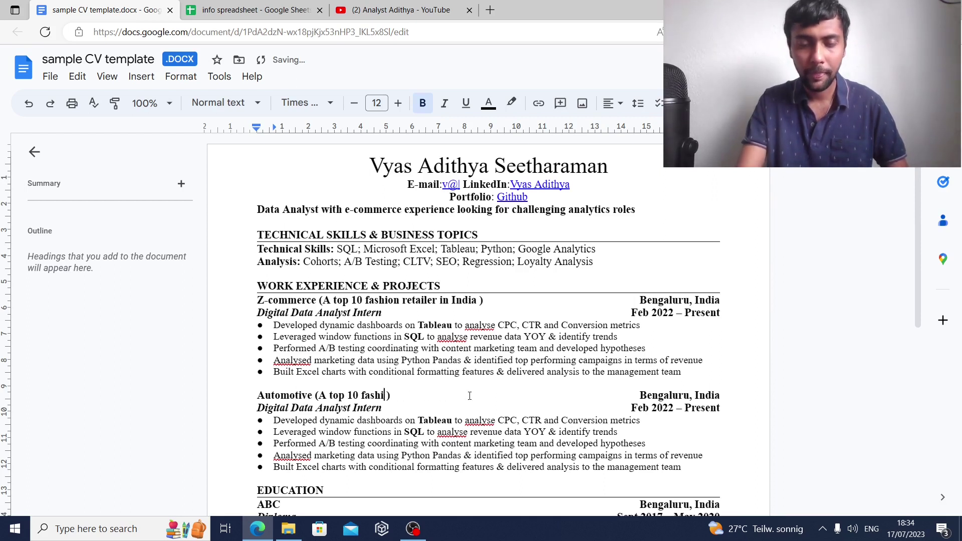
pyautogui.press('BackSpace')
pyautogui.press('BackSpace')
pyautogui.press('BackSpace')
pyautogui.press('BackSpace')
pyautogui.press('BackSpace')
pyautogui.press('BackSpace')
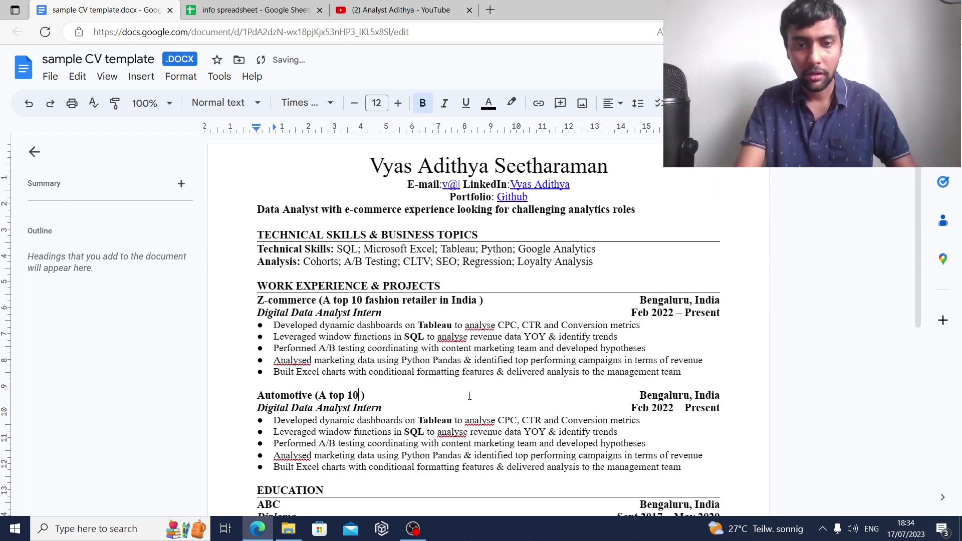
pyautogui.press('BackSpace')
pyautogui.press('BackSpace')
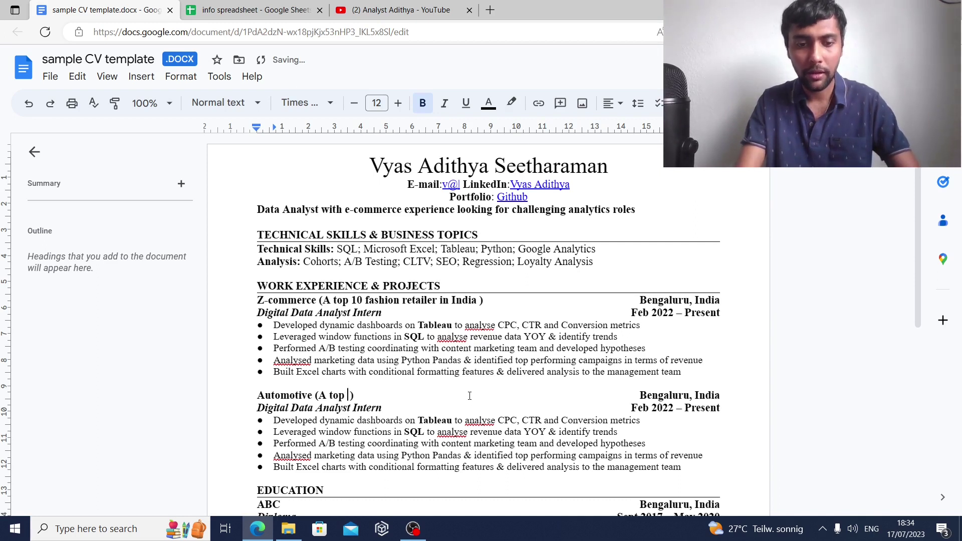
pyautogui.write('5 automt')
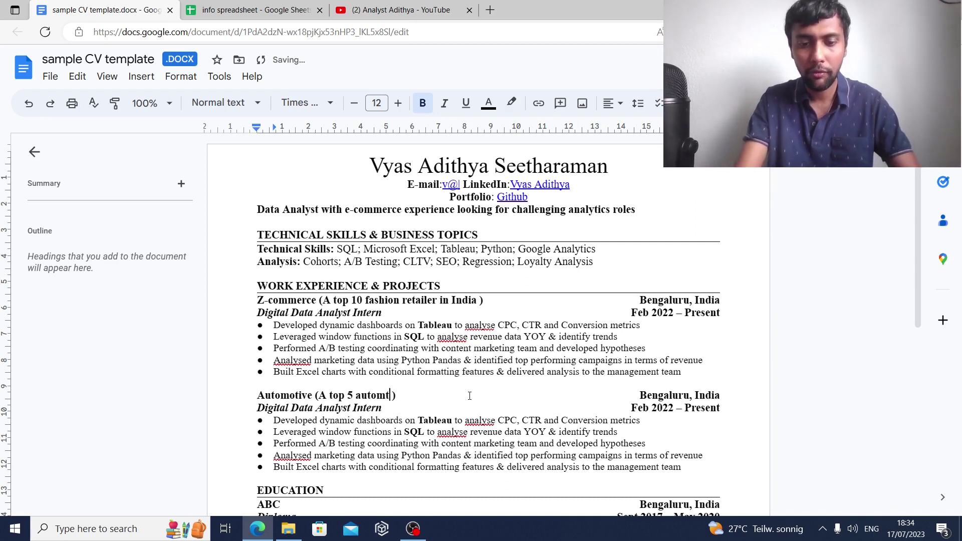
pyautogui.press('BackSpace')
pyautogui.write('otive man')
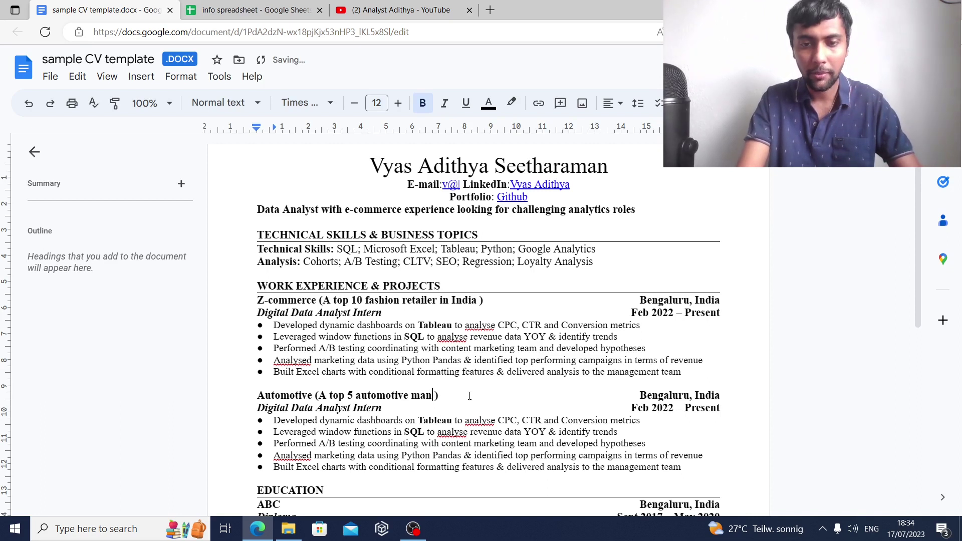
pyautogui.write('ufacturer')
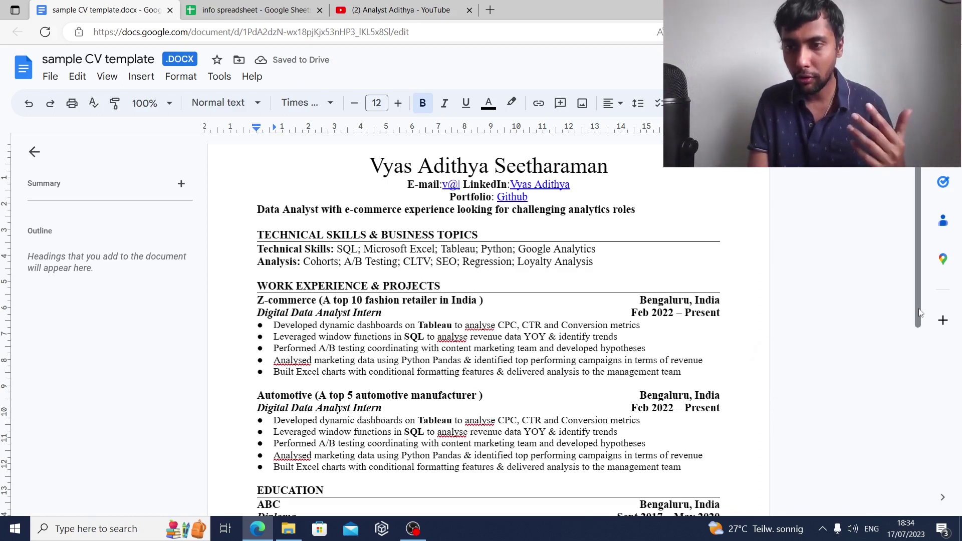
# Step: Set the Automotive entry's employment dates to "Dec 2021 – Jan 2022"
pyautogui.moveTo(920, 312); pyautogui.dragTo(920, 340)
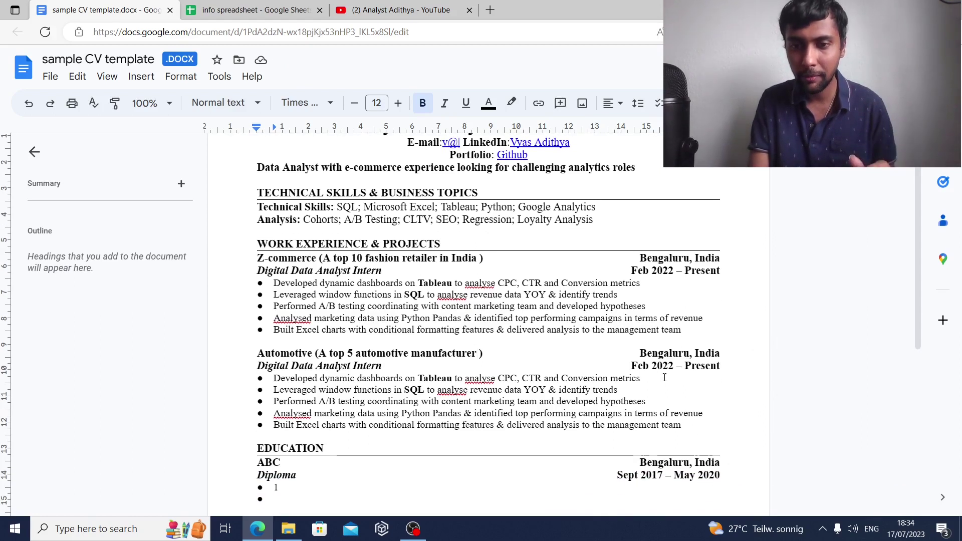
pyautogui.click(649, 366)
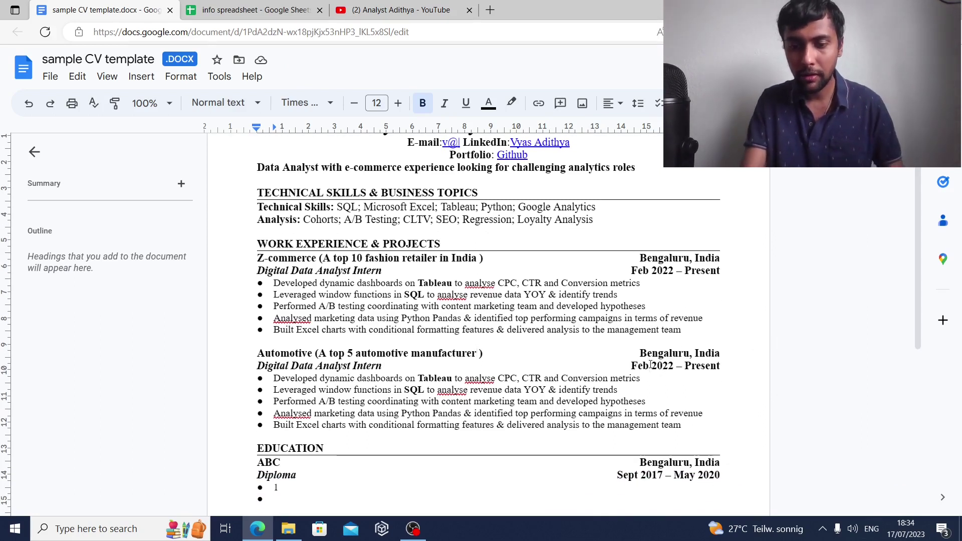
pyautogui.press('BackSpace')
pyautogui.press('BackSpace')
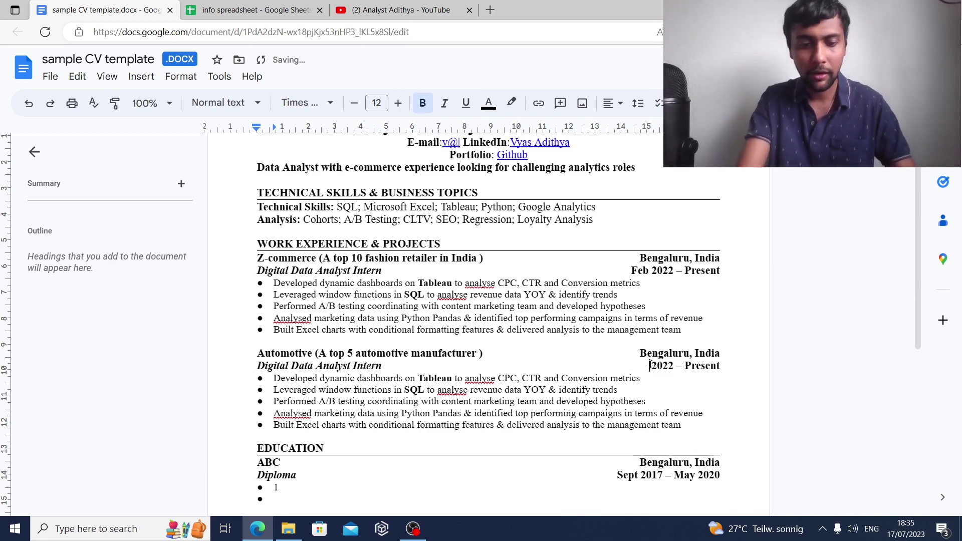
pyautogui.write('Dec')
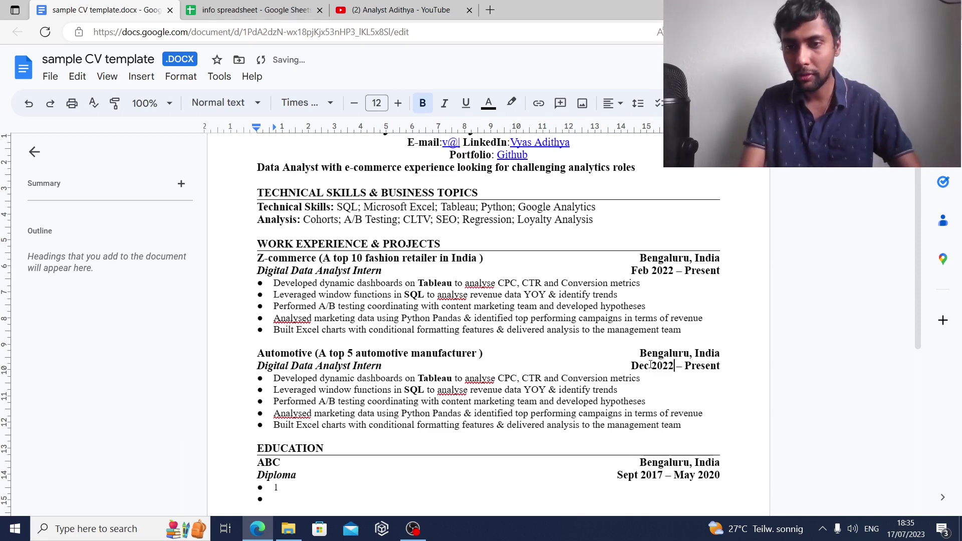
pyautogui.press('BackSpace')
pyautogui.write('1')
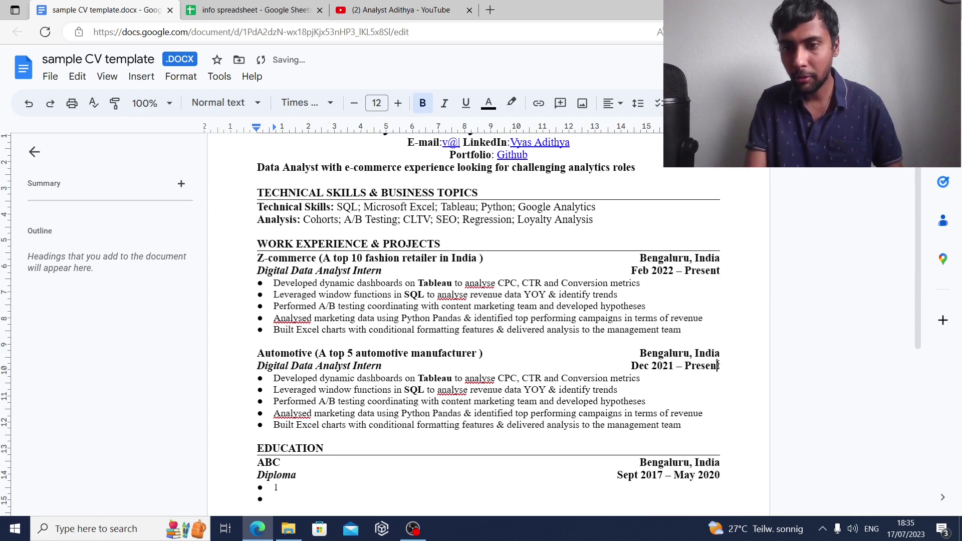
pyautogui.press('BackSpace')
pyautogui.press('BackSpace')
pyautogui.press('BackSpace')
pyautogui.press('BackSpace')
pyautogui.press('BackSpace')
pyautogui.press('BackSpace')
pyautogui.press('BackSpace')
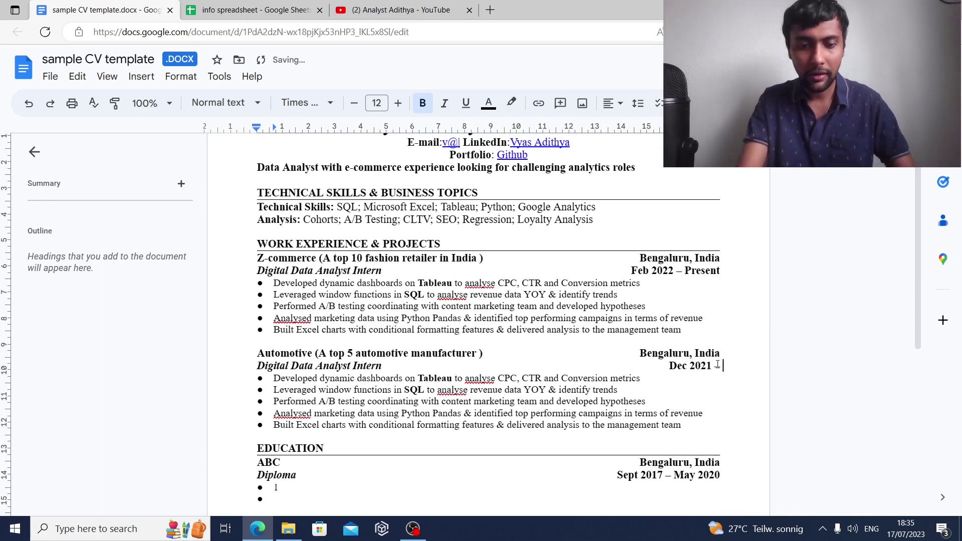
pyautogui.write('Jan 2022')
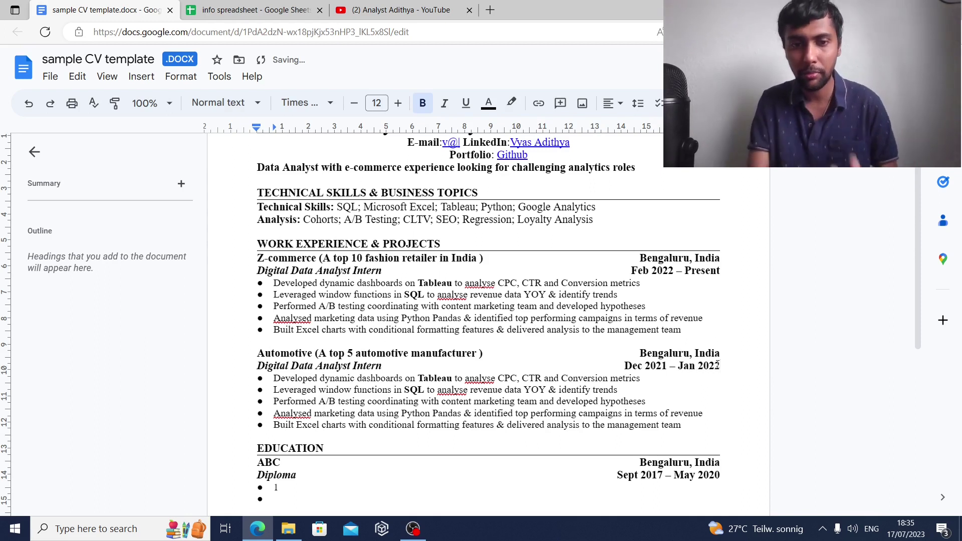
# Step: Change the Automotive entry's job title to "Supply Chain Analyst Intern"
pyautogui.click(313, 365)
pyautogui.press('BackSpace')
pyautogui.press('BackSpace')
pyautogui.press('BackSpace')
pyautogui.press('BackSpace')
pyautogui.press('BackSpace')
pyautogui.press('BackSpace')
pyautogui.press('BackSpace')
pyautogui.press('BackSpace')
pyautogui.press('BackSpace')
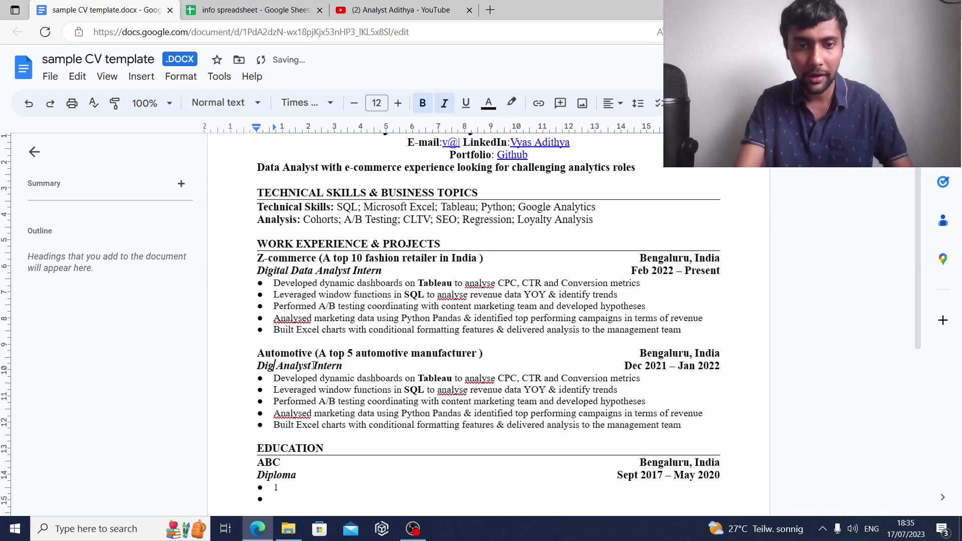
pyautogui.press('BackSpace')
pyautogui.press('BackSpace')
pyautogui.press('BackSpace')
pyautogui.write('Supp')
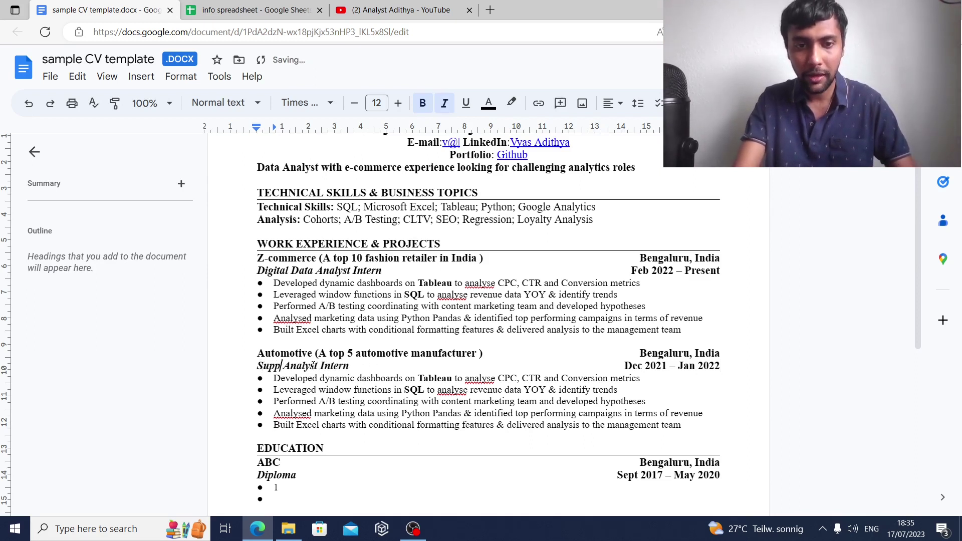
pyautogui.write('ly Chain')
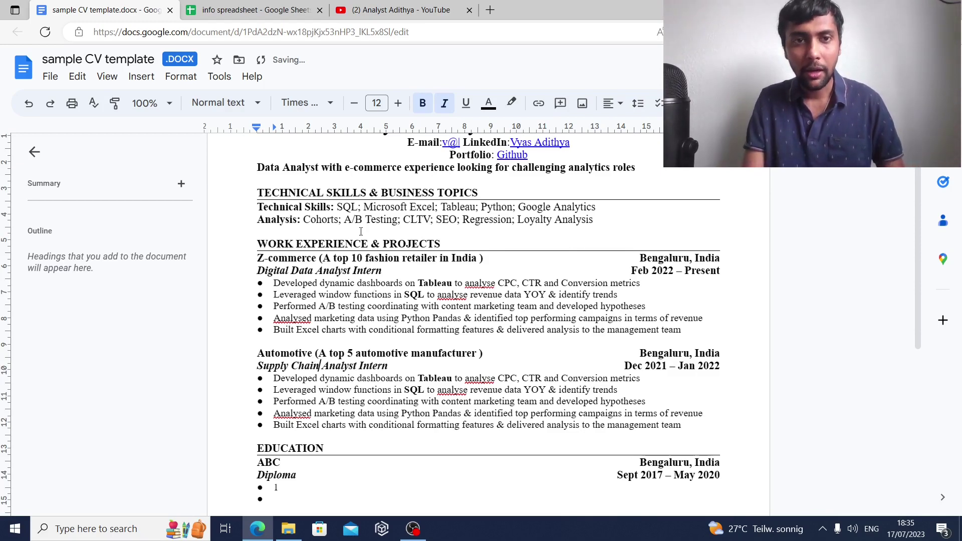
# Step: Using the automotive notes in the info spreadsheet, rewrite the first Automotive bullet as "Delved deep into supply chain data & understood supply patterns"
pyautogui.click(287, 7)
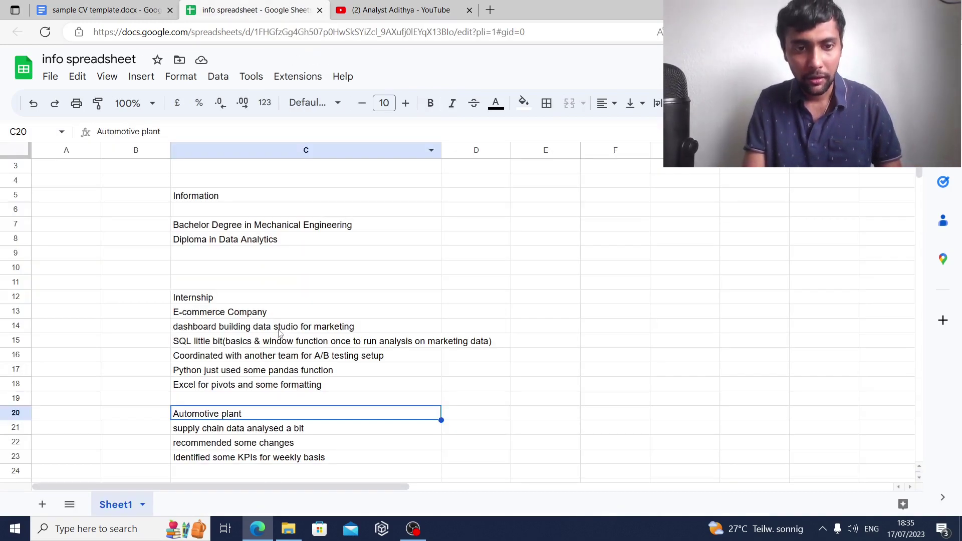
pyautogui.press('Down')
pyautogui.press('Down')
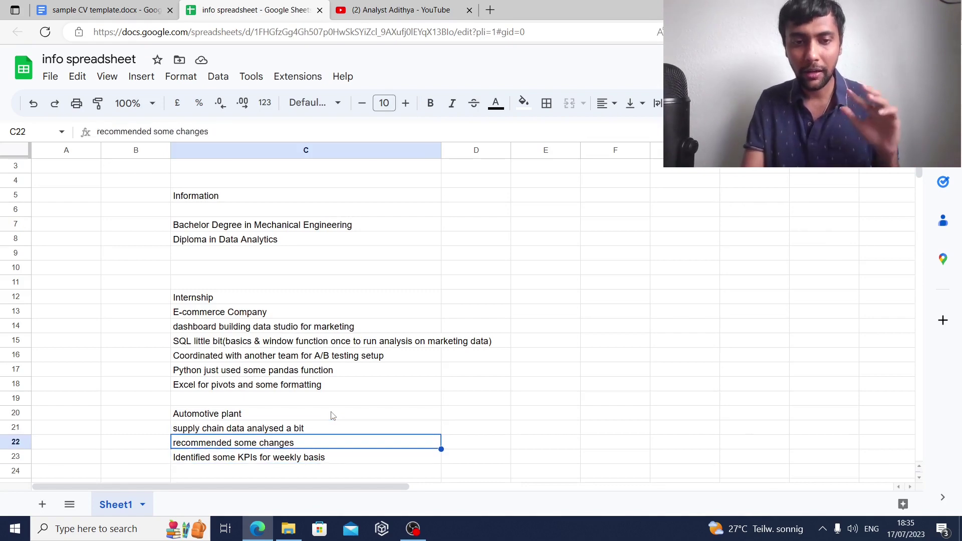
pyautogui.press('Up')
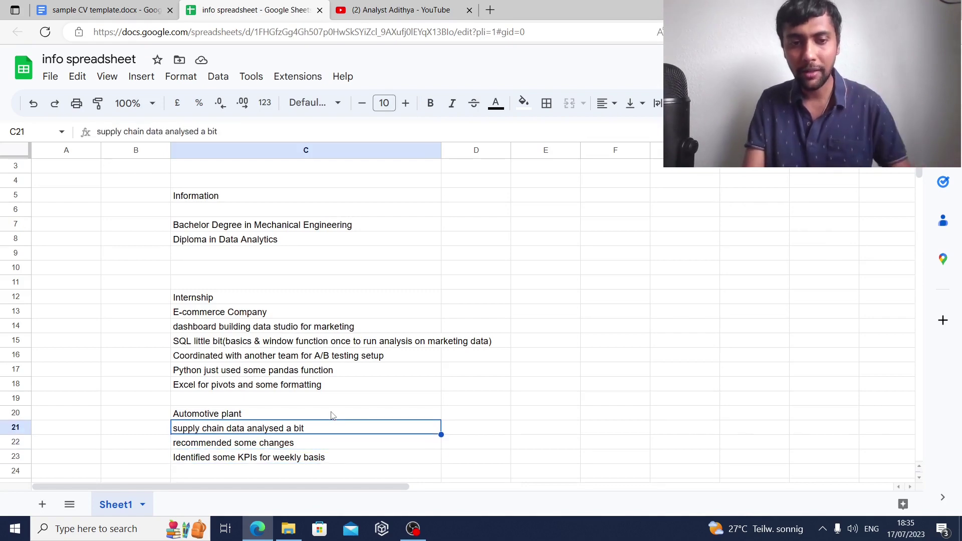
pyautogui.click(106, 10)
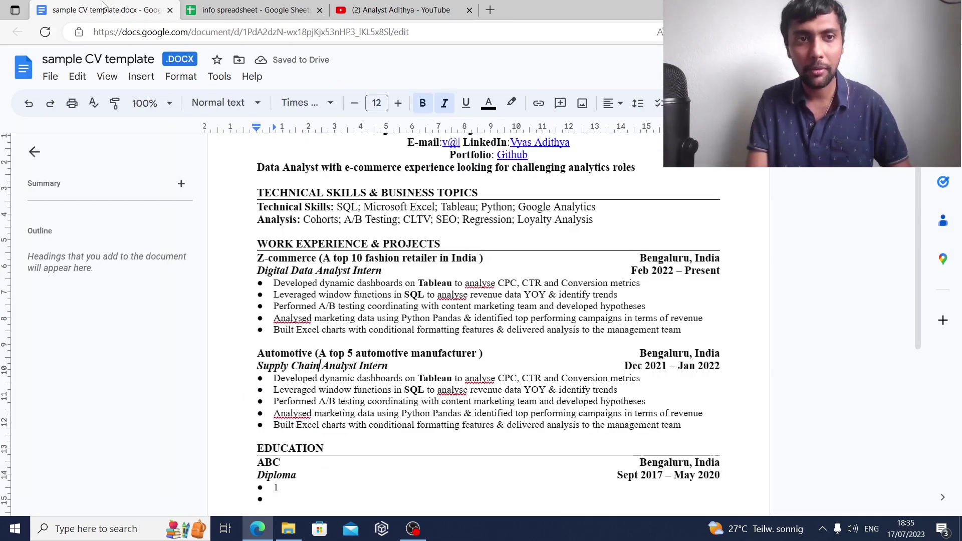
pyautogui.click(656, 381)
pyautogui.press('BackSpace')
pyautogui.press('BackSpace')
pyautogui.press('BackSpace')
pyautogui.press('BackSpace')
pyautogui.press('BackSpace')
pyautogui.press('BackSpace')
pyautogui.press('BackSpace')
pyautogui.press('BackSpace')
pyautogui.press('BackSpace')
pyautogui.press('BackSpace')
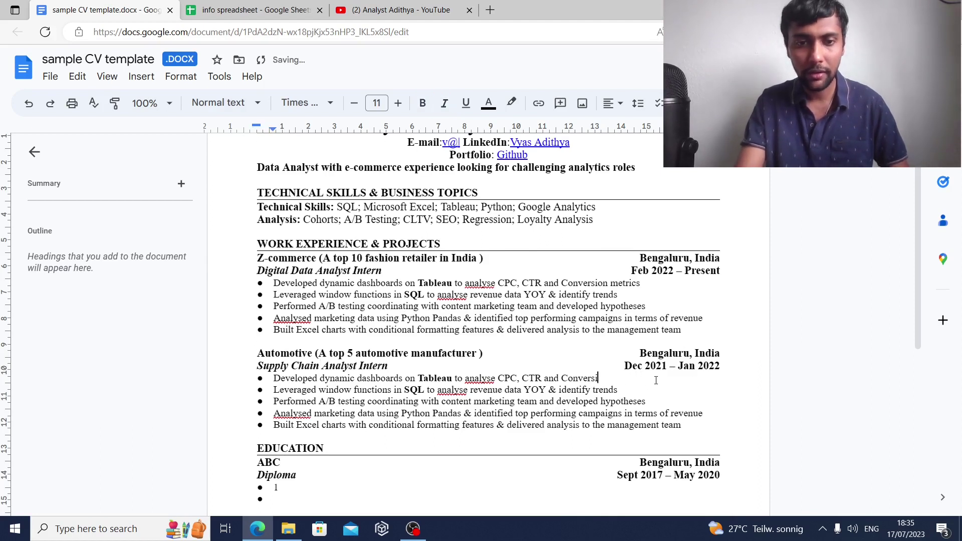
pyautogui.press('BackSpace')
pyautogui.press('BackSpace')
pyautogui.press('BackSpace')
pyautogui.press('BackSpace')
pyautogui.press('BackSpace')
pyautogui.press('BackSpace')
pyautogui.press('BackSpace')
pyautogui.press('BackSpace')
pyautogui.press('BackSpace')
pyautogui.press('BackSpace')
pyautogui.press('BackSpace')
pyautogui.press('BackSpace')
pyautogui.press('BackSpace')
pyautogui.press('BackSpace')
pyautogui.press('BackSpace')
pyautogui.press('BackSpace')
pyautogui.press('BackSpace')
pyautogui.press('BackSpace')
pyautogui.press('BackSpace')
pyautogui.press('BackSpace')
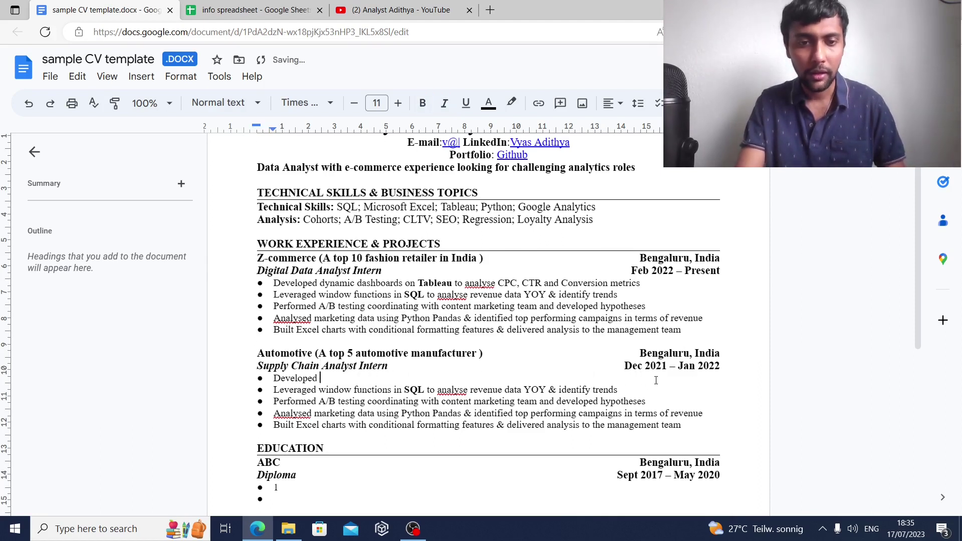
pyautogui.press('BackSpace')
pyautogui.press('BackSpace')
pyautogui.press('BackSpace')
pyautogui.press('BackSpace')
pyautogui.press('BackSpace')
pyautogui.press('BackSpace')
pyautogui.press('BackSpace')
pyautogui.press('BackSpace')
pyautogui.press('BackSpace')
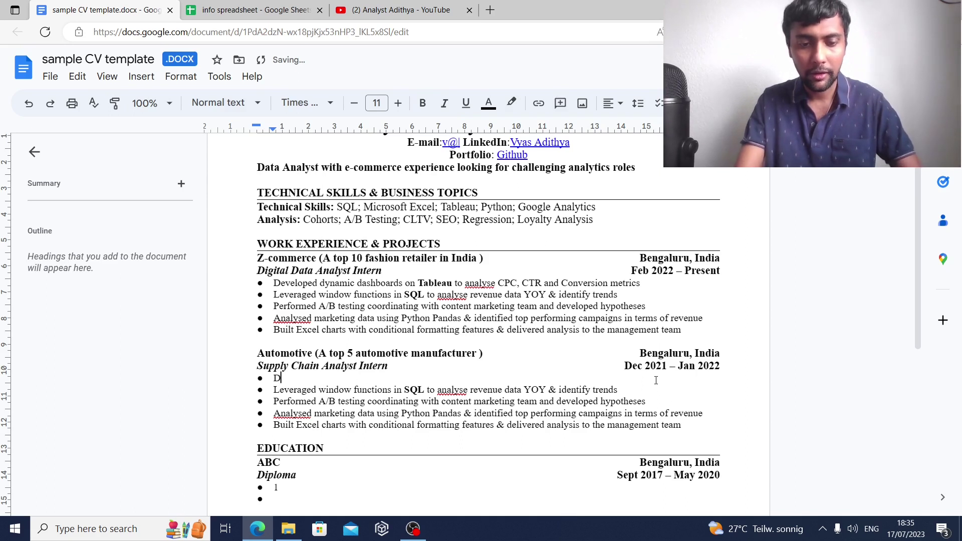
pyautogui.write('elved dep')
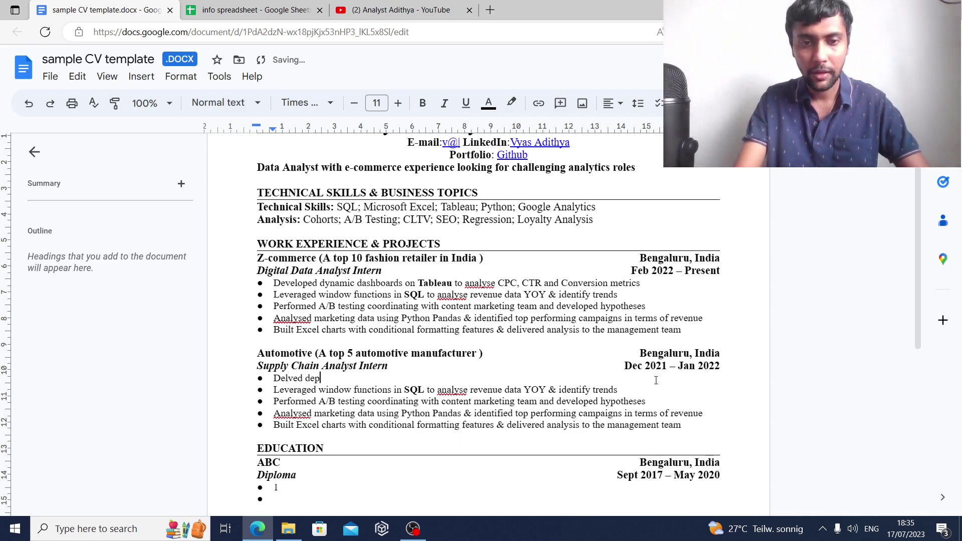
pyautogui.press('BackSpace')
pyautogui.write('ep into su')
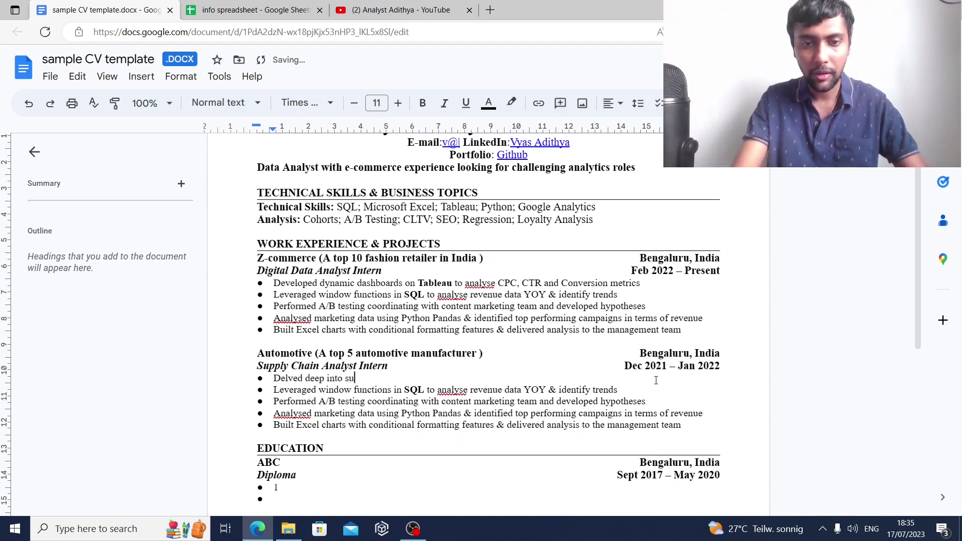
pyautogui.write('pply chain dat')
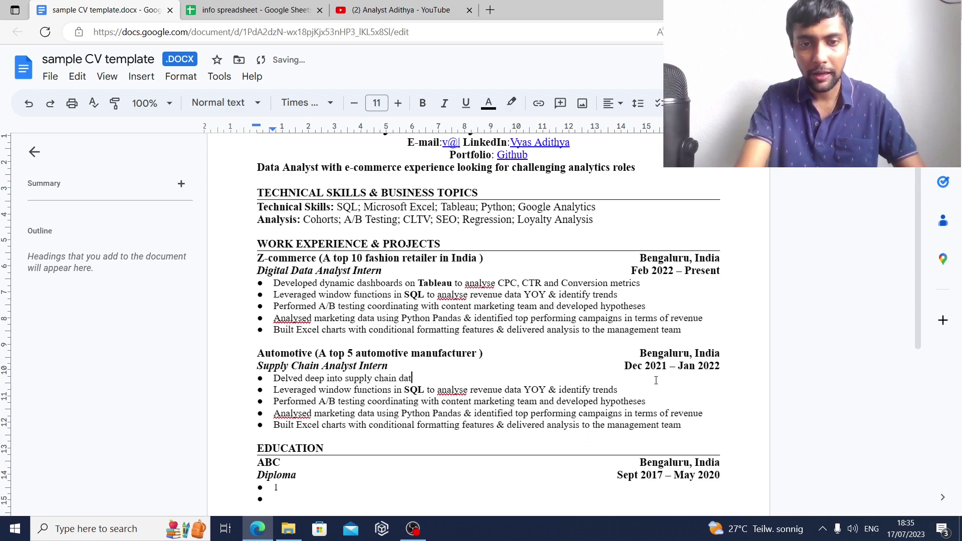
pyautogui.write('a &')
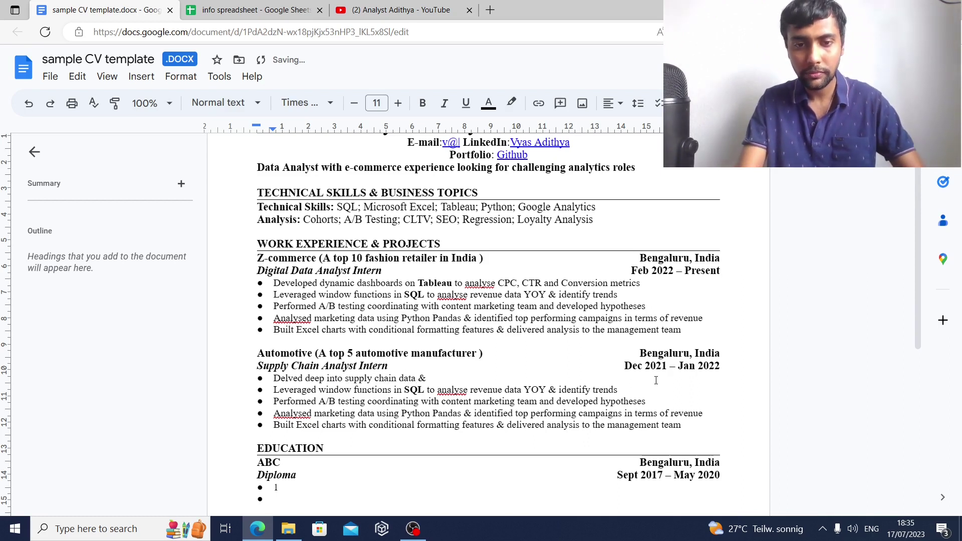
pyautogui.write(' understood')
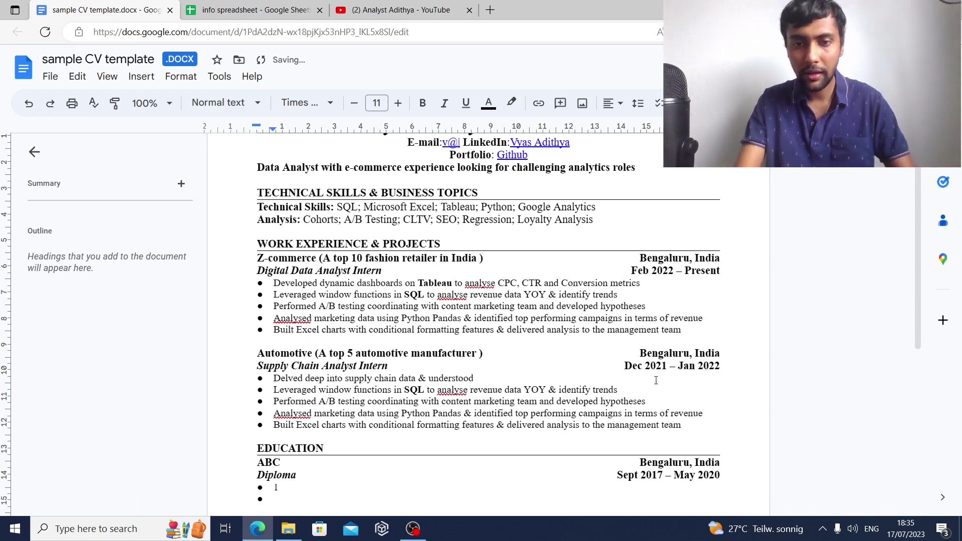
pyautogui.write(' patterns')
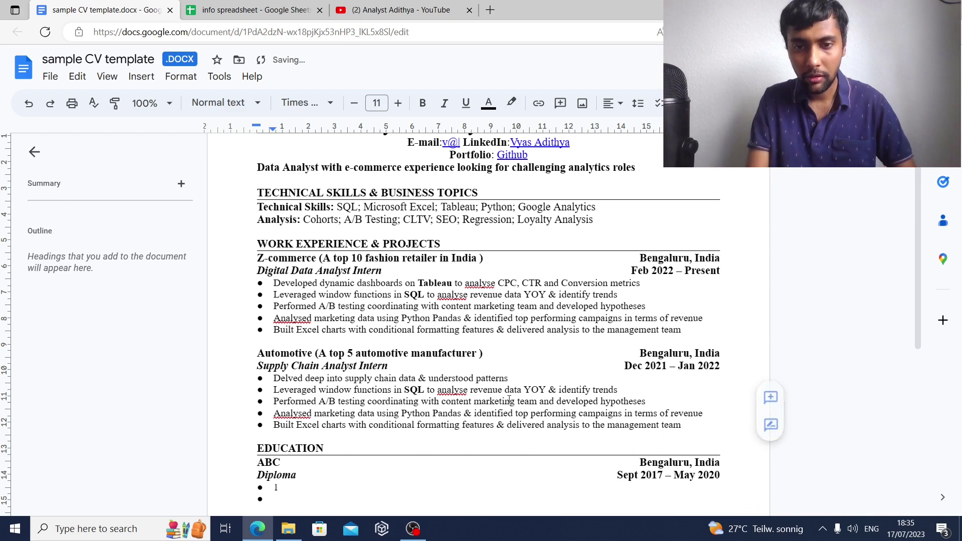
pyautogui.click(475, 378)
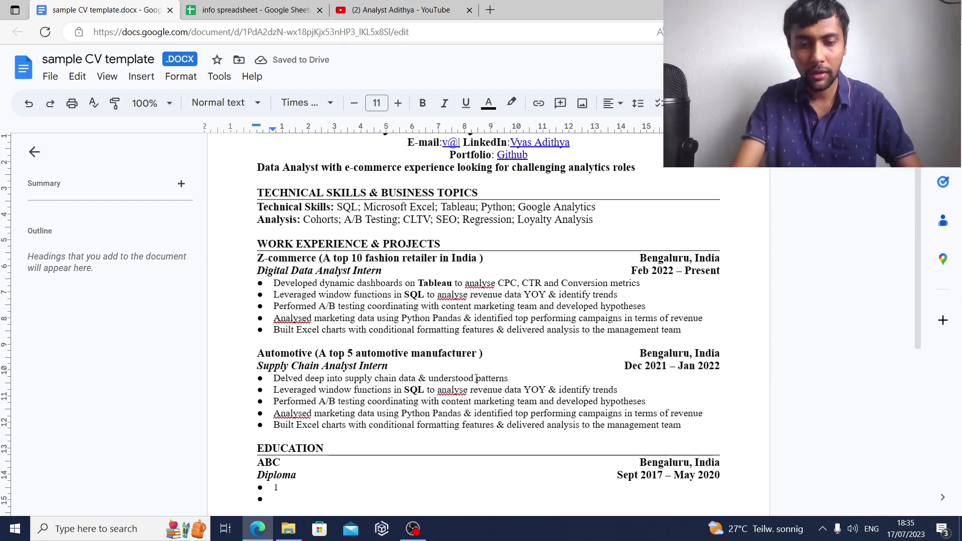
pyautogui.write('supply')
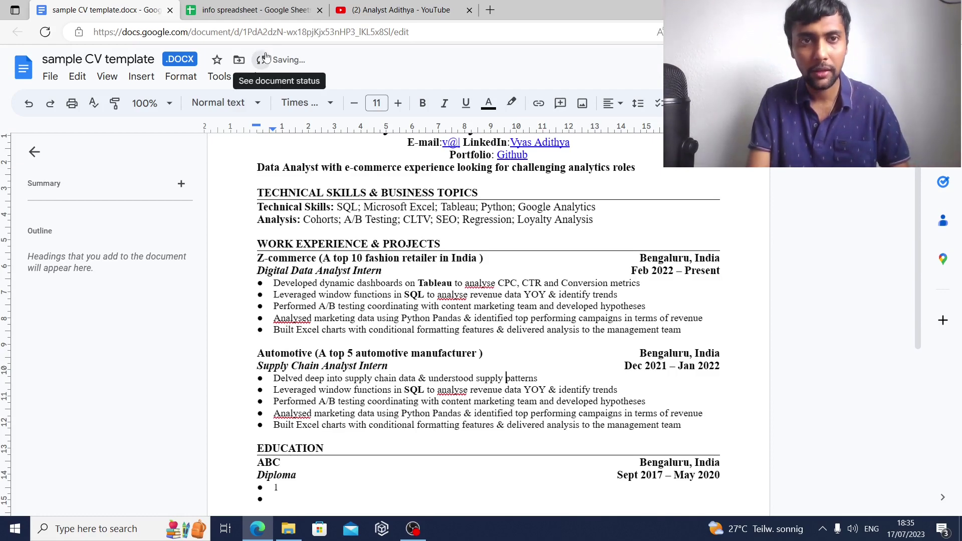
# Step: Using the spreadsheet's automotive notes, rewrite the second Automotive bullet as "Recommended changes to processes in supply chain operations; optimised process time by 6%"
pyautogui.click(266, 14)
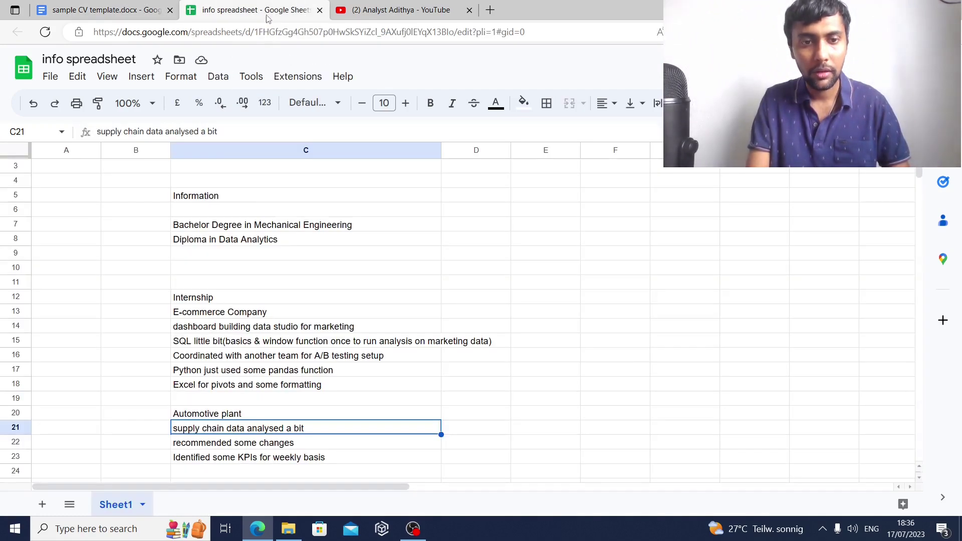
pyautogui.click(253, 445)
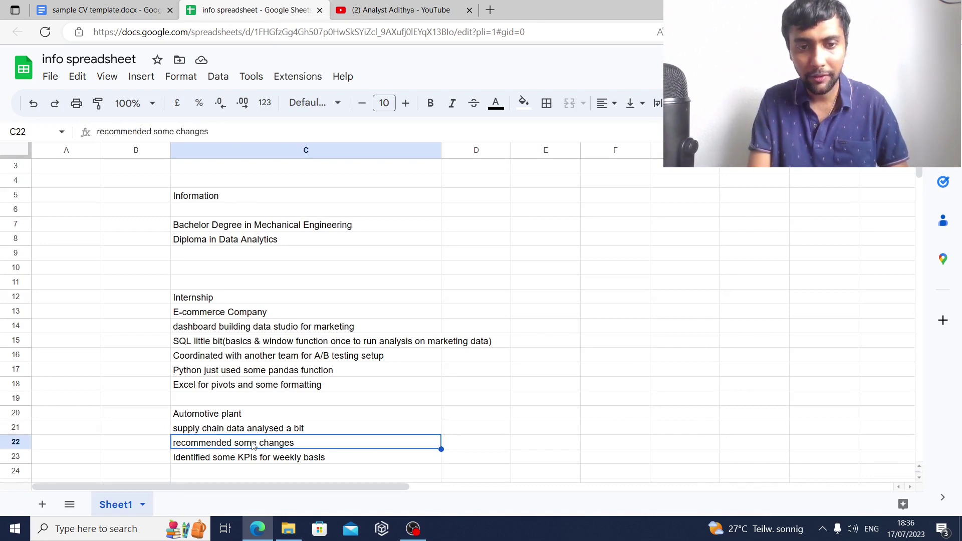
pyautogui.click(132, 7)
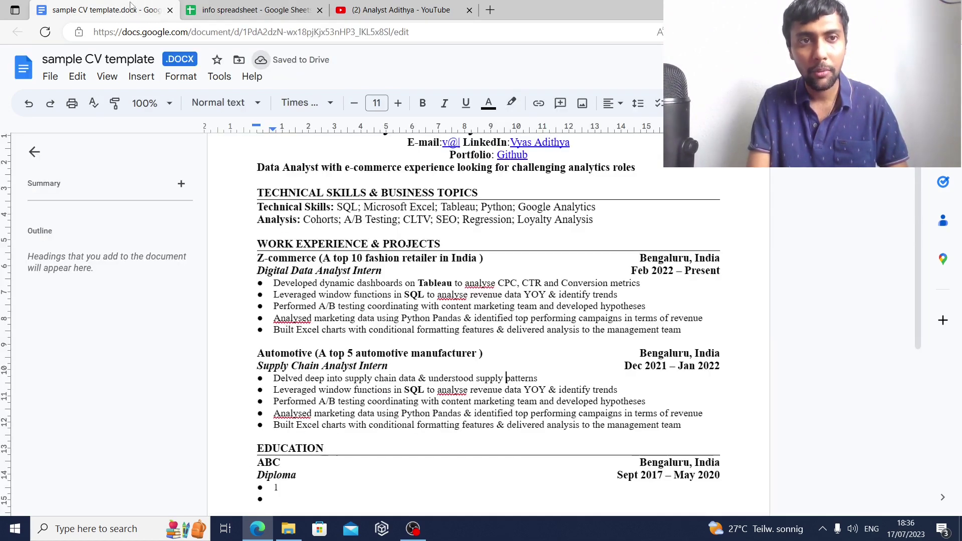
pyautogui.click(626, 393)
pyautogui.press('BackSpace')
pyautogui.press('BackSpace')
pyautogui.press('BackSpace')
pyautogui.press('BackSpace')
pyautogui.press('BackSpace')
pyautogui.press('BackSpace')
pyautogui.press('BackSpace')
pyautogui.press('BackSpace')
pyautogui.press('BackSpace')
pyautogui.press('BackSpace')
pyautogui.press('BackSpace')
pyautogui.press('BackSpace')
pyautogui.press('BackSpace')
pyautogui.press('BackSpace')
pyautogui.press('BackSpace')
pyautogui.press('BackSpace')
pyautogui.press('BackSpace')
pyautogui.press('BackSpace')
pyautogui.press('BackSpace')
pyautogui.press('BackSpace')
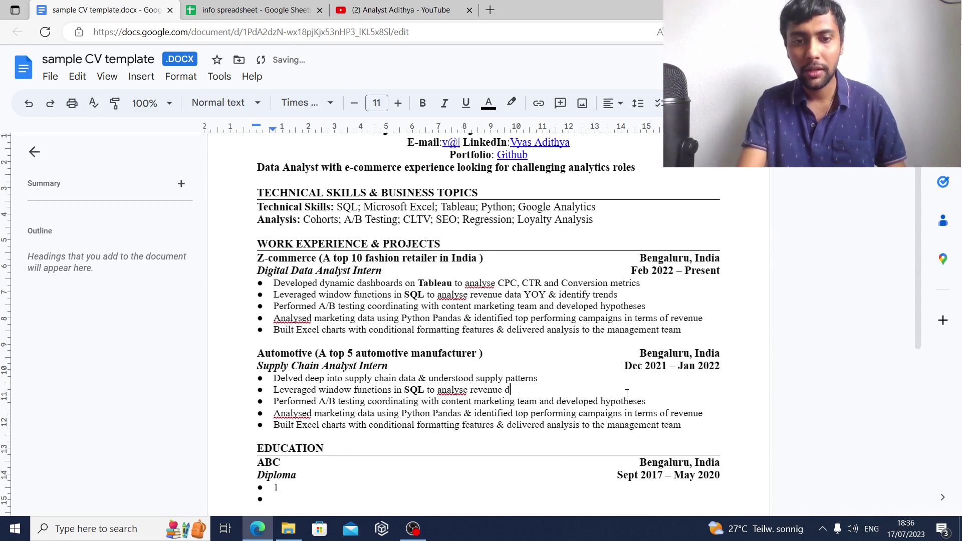
pyautogui.press('BackSpace')
pyautogui.press('BackSpace')
pyautogui.press('BackSpace')
pyautogui.press('BackSpace')
pyautogui.press('BackSpace')
pyautogui.press('BackSpace')
pyautogui.press('BackSpace')
pyautogui.press('BackSpace')
pyautogui.press('BackSpace')
pyautogui.press('BackSpace')
pyautogui.press('BackSpace')
pyautogui.press('BackSpace')
pyautogui.press('BackSpace')
pyautogui.press('BackSpace')
pyautogui.press('BackSpace')
pyautogui.press('BackSpace')
pyautogui.press('BackSpace')
pyautogui.press('BackSpace')
pyautogui.press('BackSpace')
pyautogui.press('BackSpace')
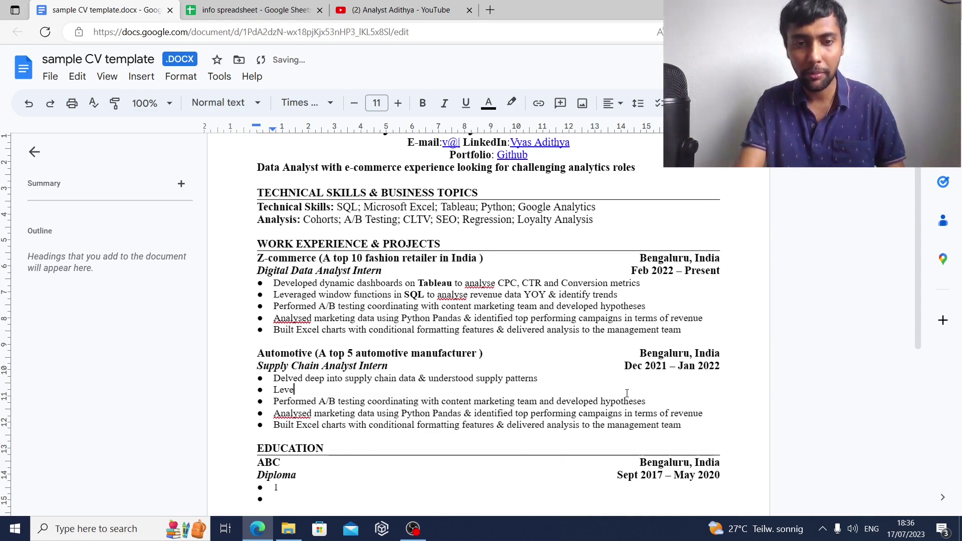
pyautogui.press('BackSpace')
pyautogui.press('BackSpace')
pyautogui.press('BackSpace')
pyautogui.press('BackSpace')
pyautogui.write('Reco')
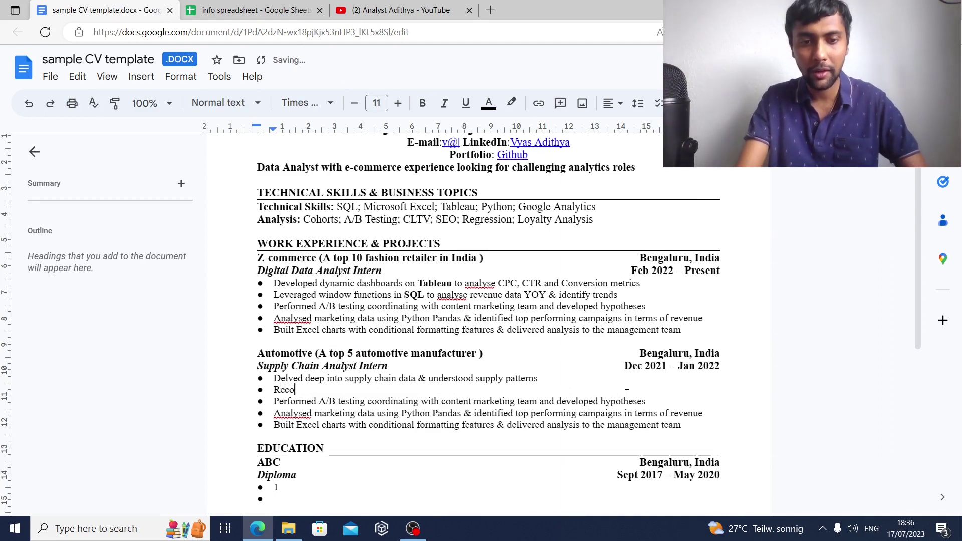
pyautogui.write('mmended ')
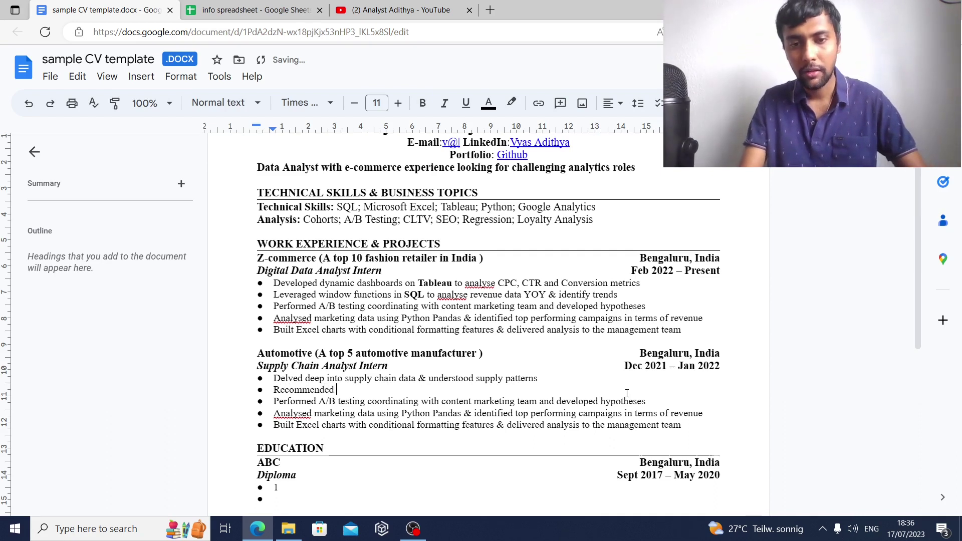
pyautogui.write('changes to')
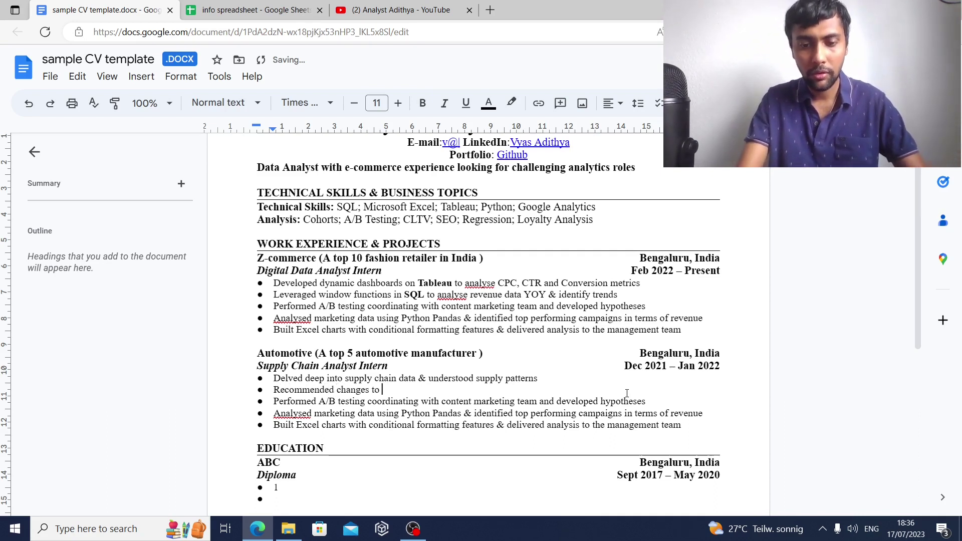
pyautogui.write(' processe')
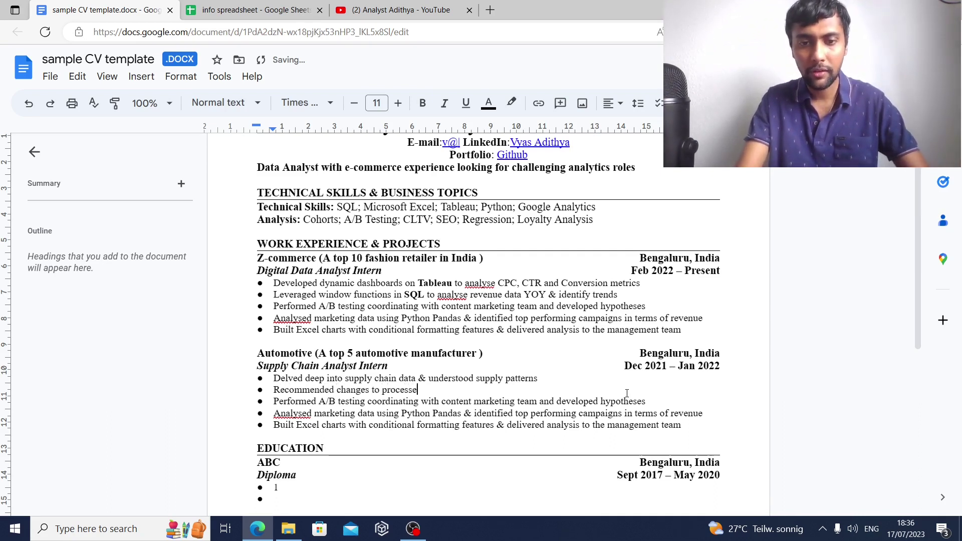
pyautogui.write('s in supply ch')
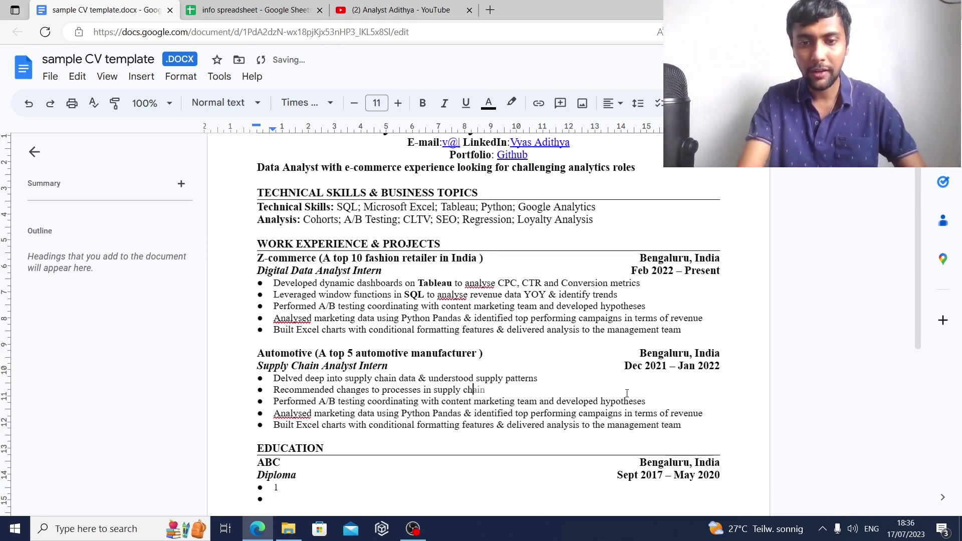
pyautogui.write('ain operatio')
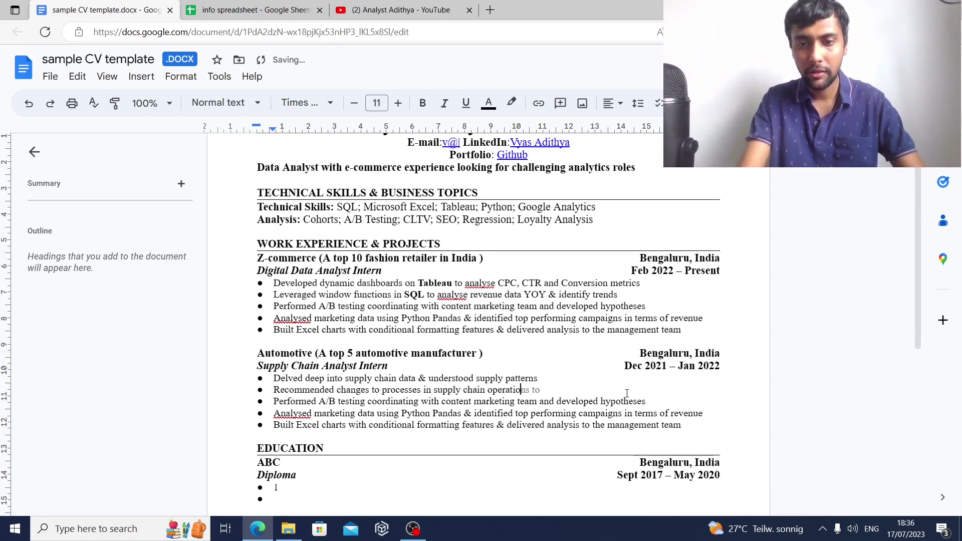
pyautogui.write('ns; ')
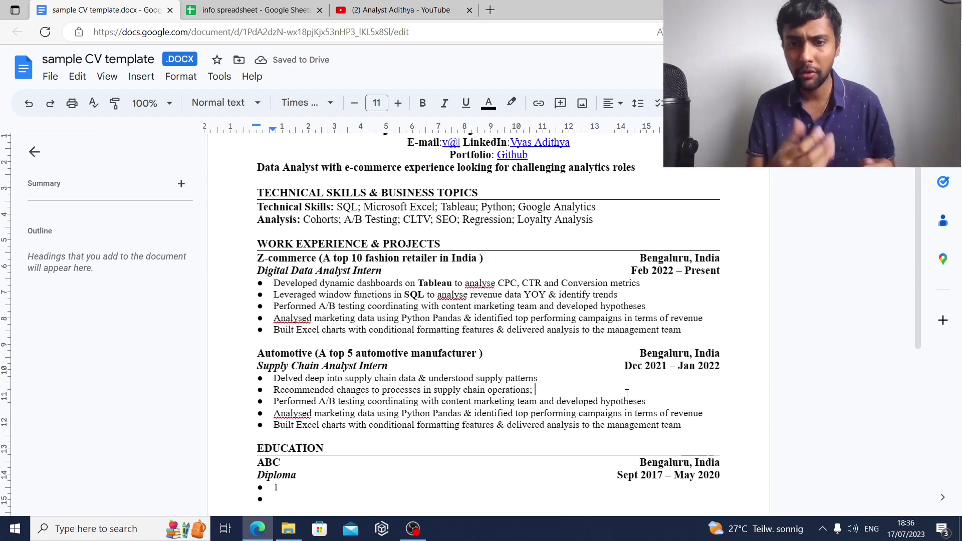
pyautogui.write('i')
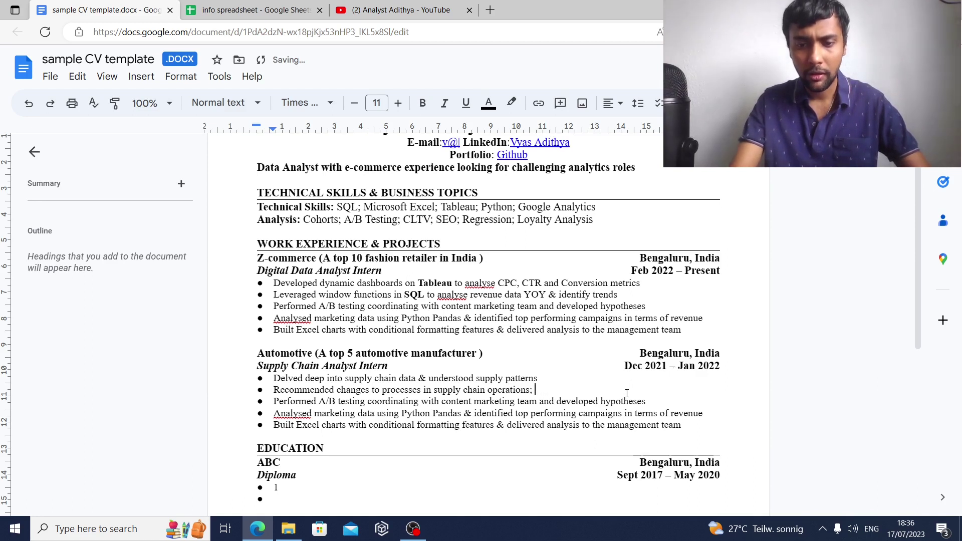
pyautogui.write('ptimise')
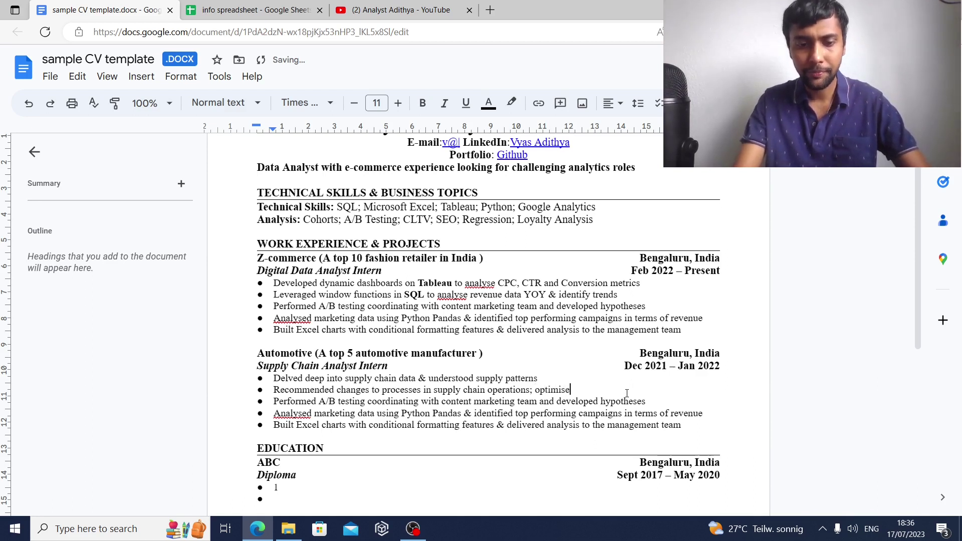
pyautogui.write('d process time')
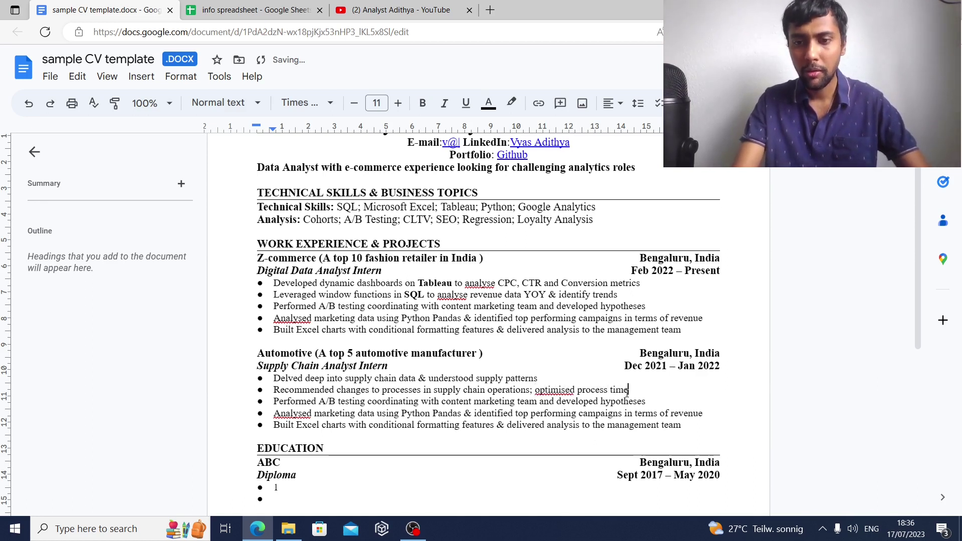
pyautogui.write(' by 6%')
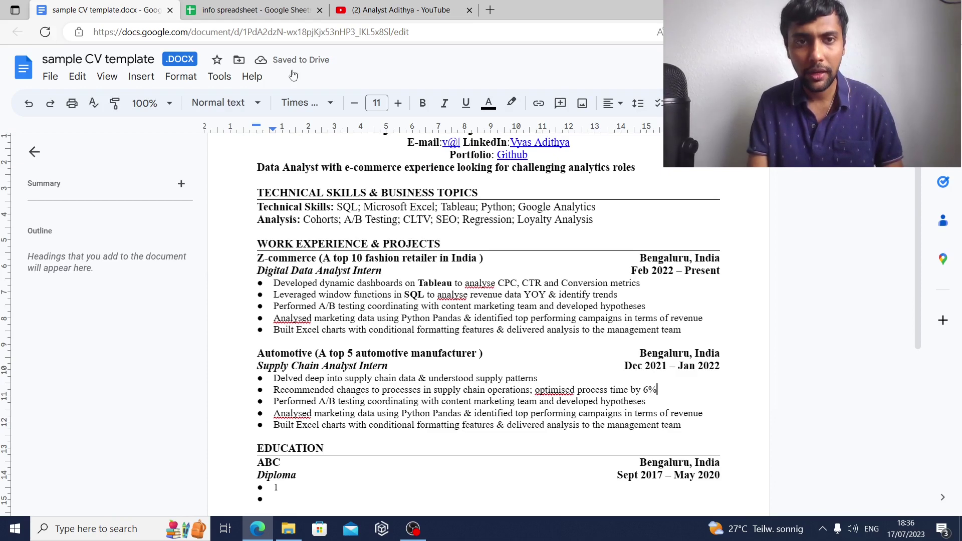
# Step: Using the spreadsheet's KPI note, rewrite the third Automotive bullet as "Discussed with the operations team about plant data; identified KPIs for weekly performance analysis"
pyautogui.click(248, 8)
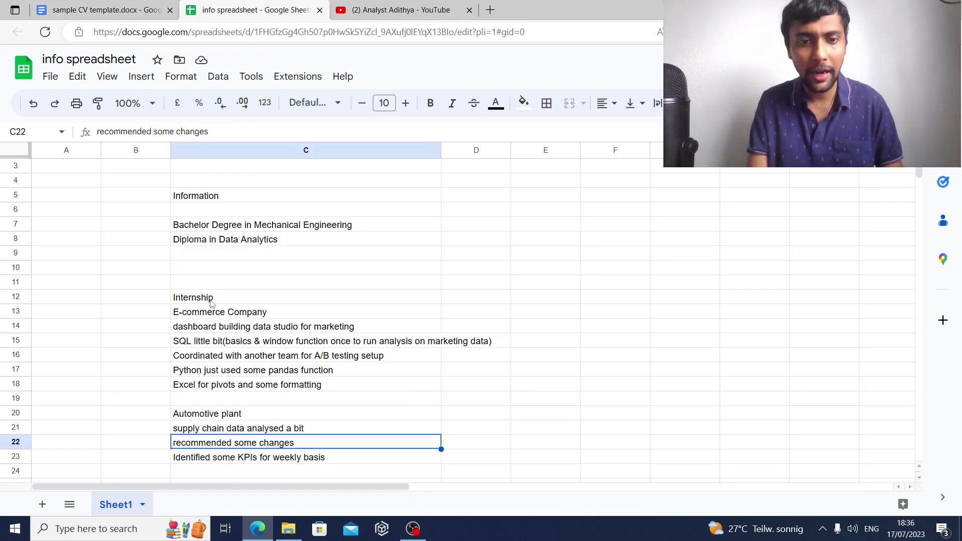
pyautogui.click(126, 5)
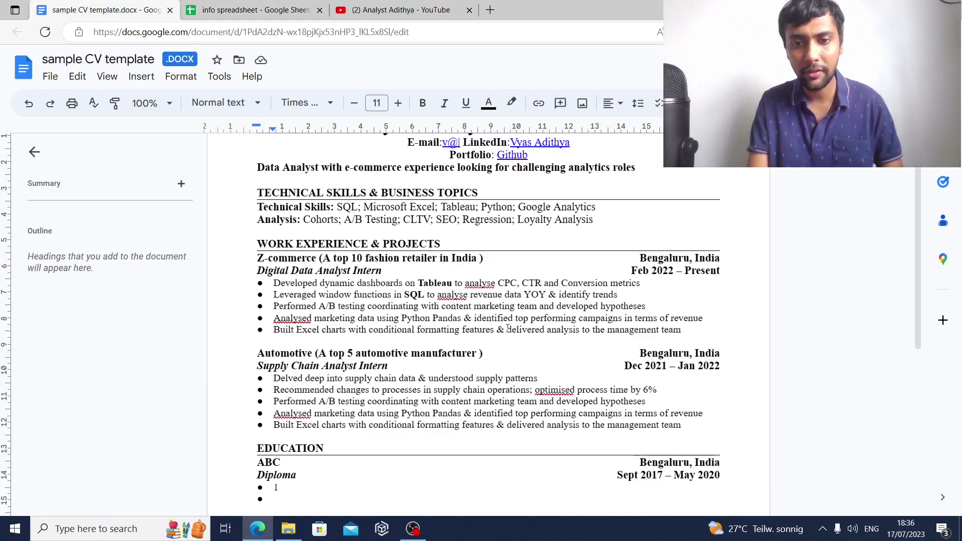
pyautogui.moveTo(646, 400); pyautogui.dragTo(301, 400)
pyautogui.press('BackSpace')
pyautogui.press('BackSpace')
pyautogui.press('BackSpace')
pyautogui.press('BackSpace')
pyautogui.press('BackSpace')
pyautogui.press('BackSpace')
pyautogui.press('BackSpace')
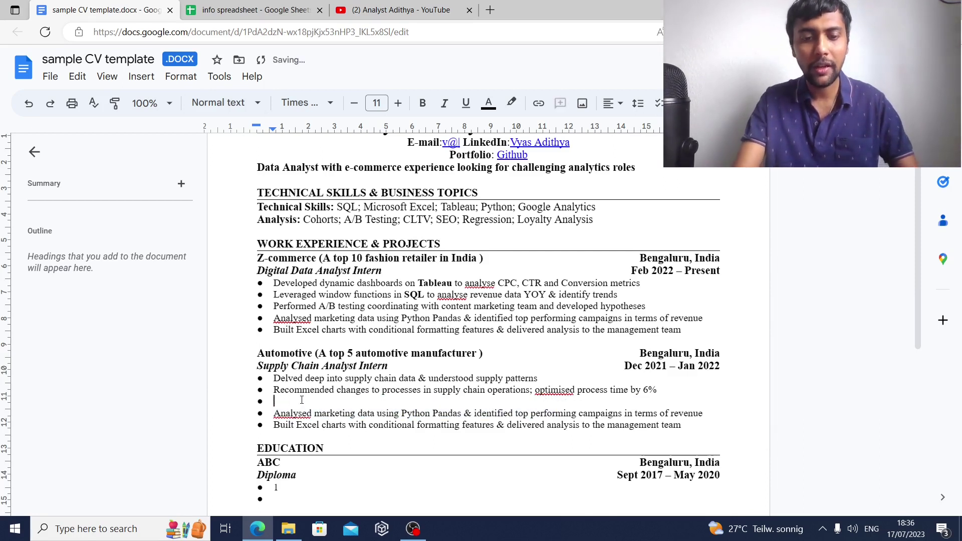
pyautogui.write('D')
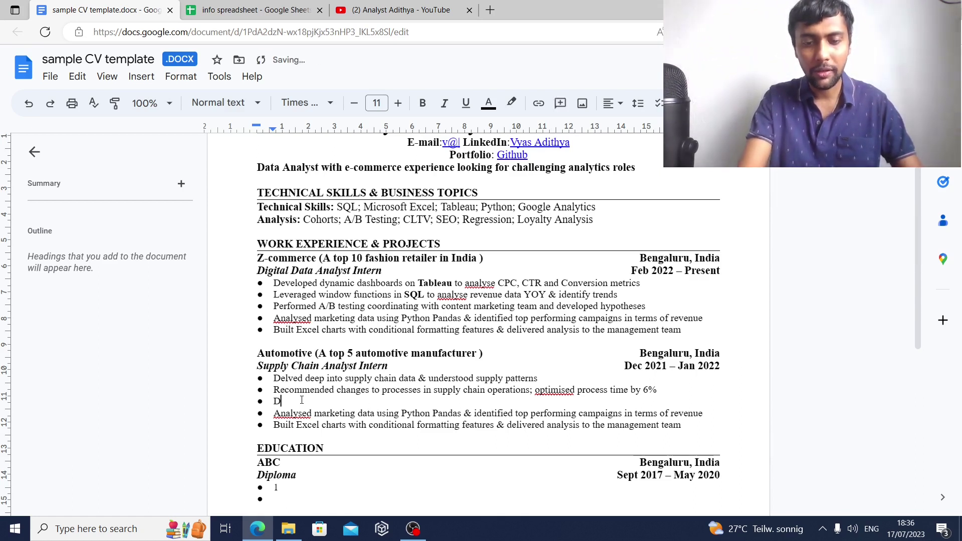
pyautogui.write('iscussed with ')
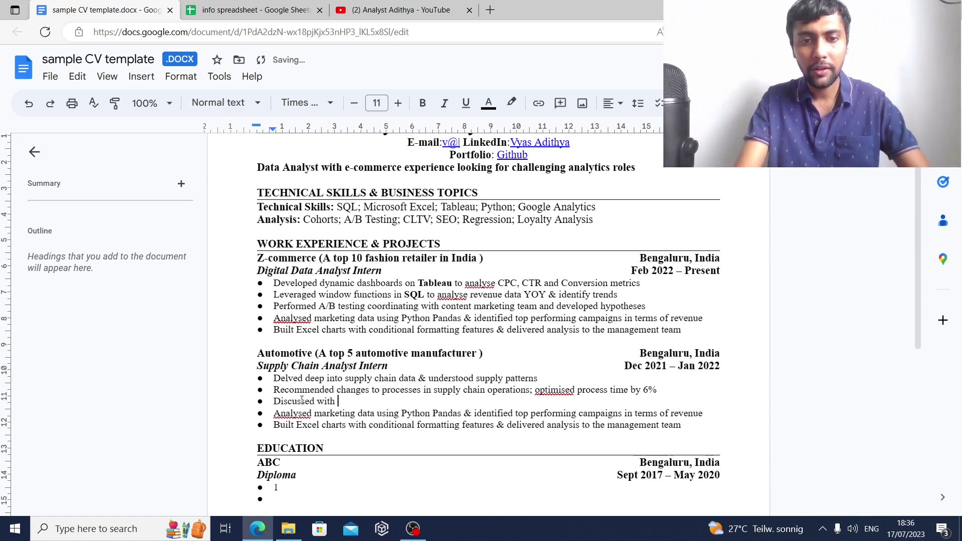
pyautogui.write('the operations')
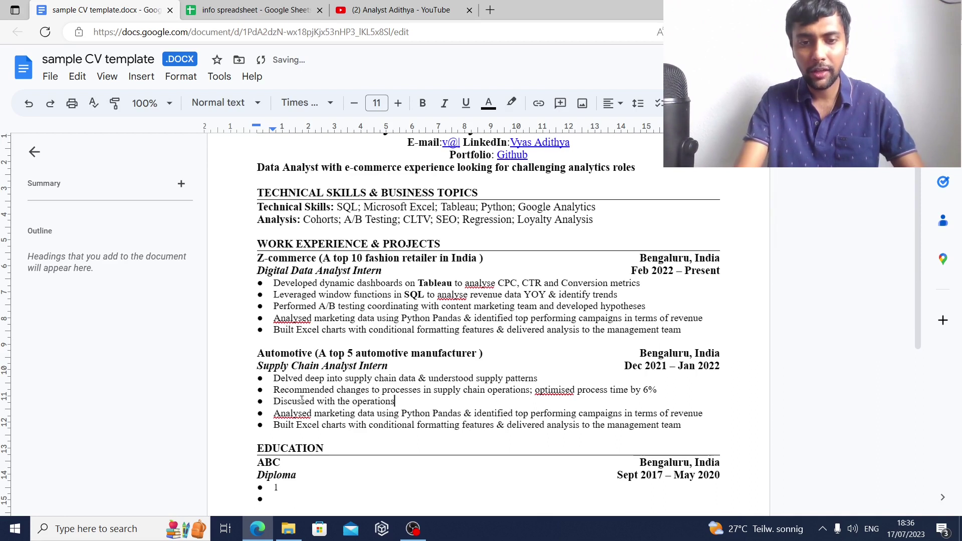
pyautogui.write(' team about')
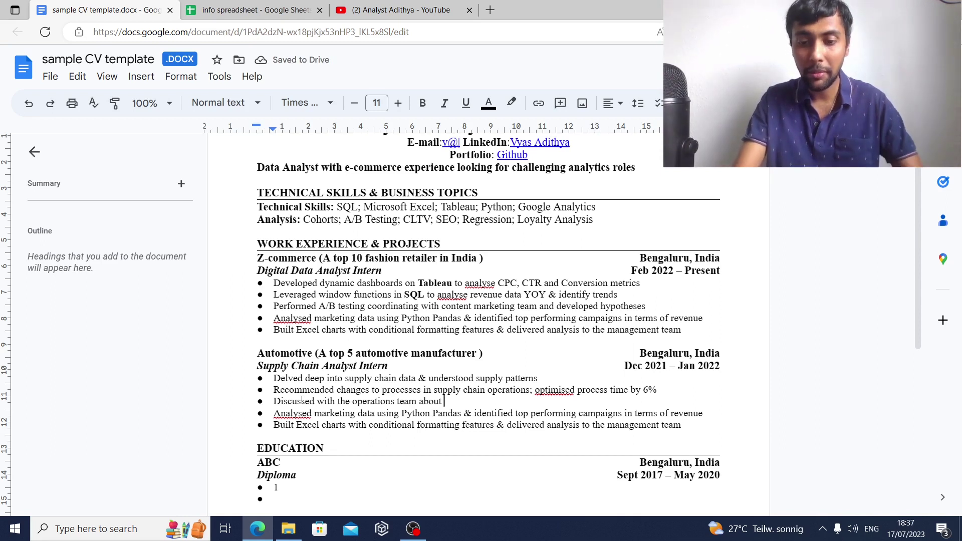
pyautogui.write(' plant')
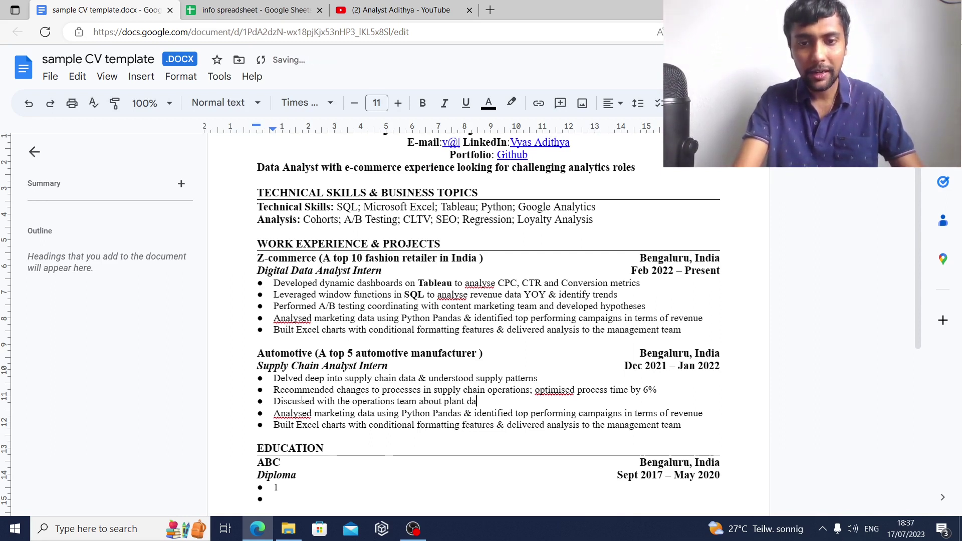
pyautogui.write(' data; id')
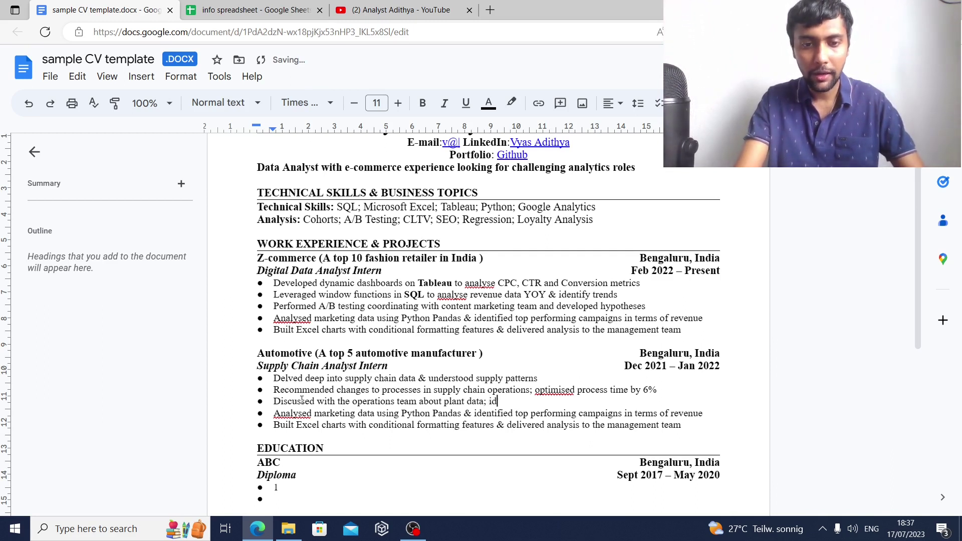
pyautogui.write('entified KP')
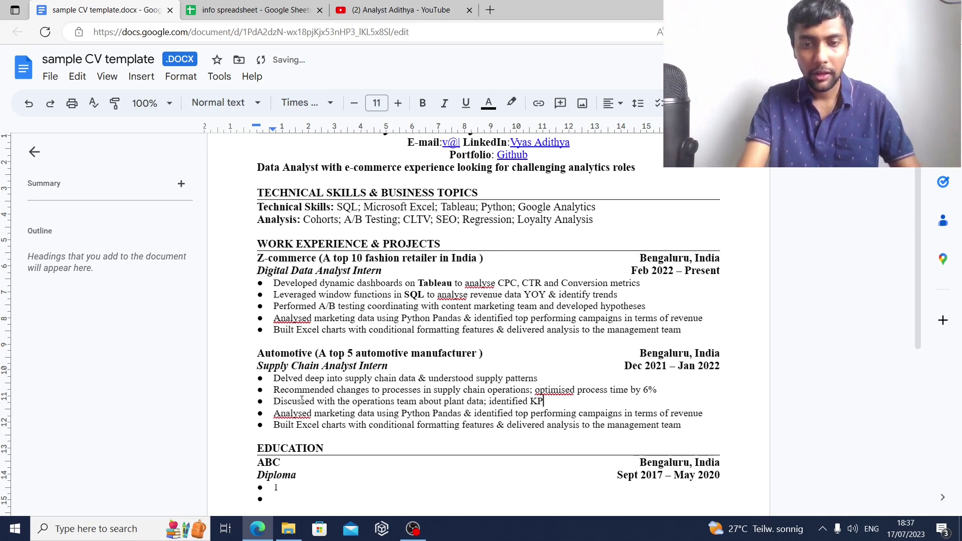
pyautogui.write('Is for we')
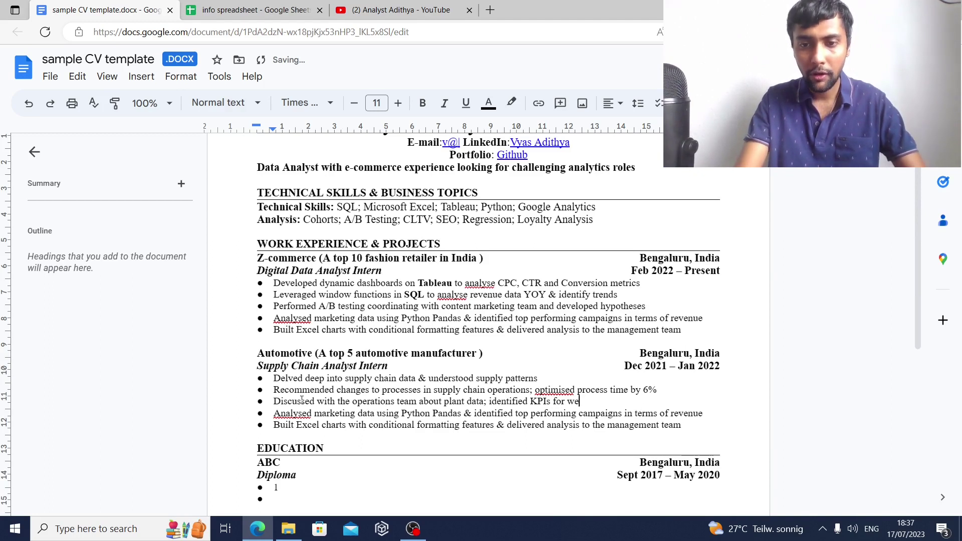
pyautogui.write('ekly performance')
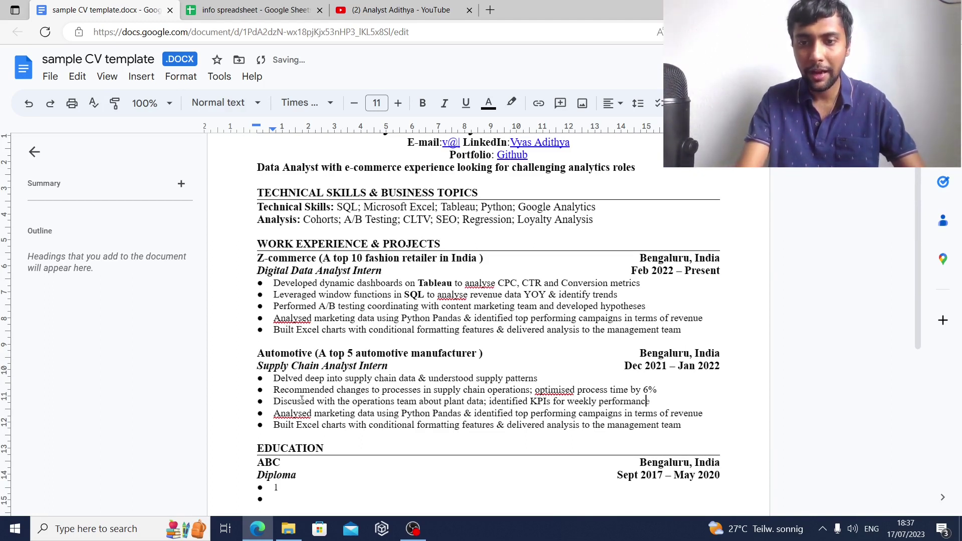
pyautogui.write(' analysis')
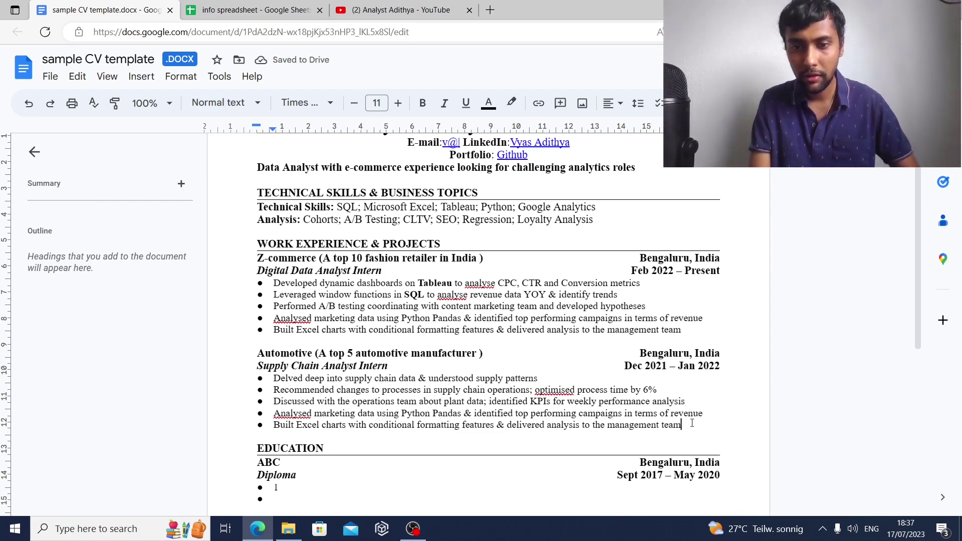
# Step: Delete the last two Automotive bullets, about marketing data in Python Pandas and Excel charts, including their bullet markers
pyautogui.moveTo(680, 424); pyautogui.dragTo(289, 412)
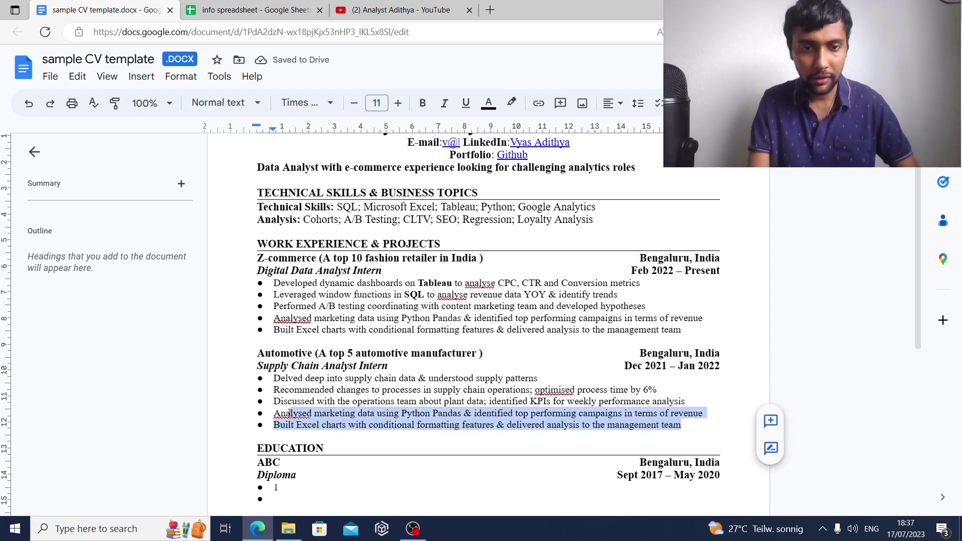
pyautogui.press('BackSpace')
pyautogui.press('BackSpace')
pyautogui.press('BackSpace')
pyautogui.press('BackSpace')
pyautogui.press('BackSpace')
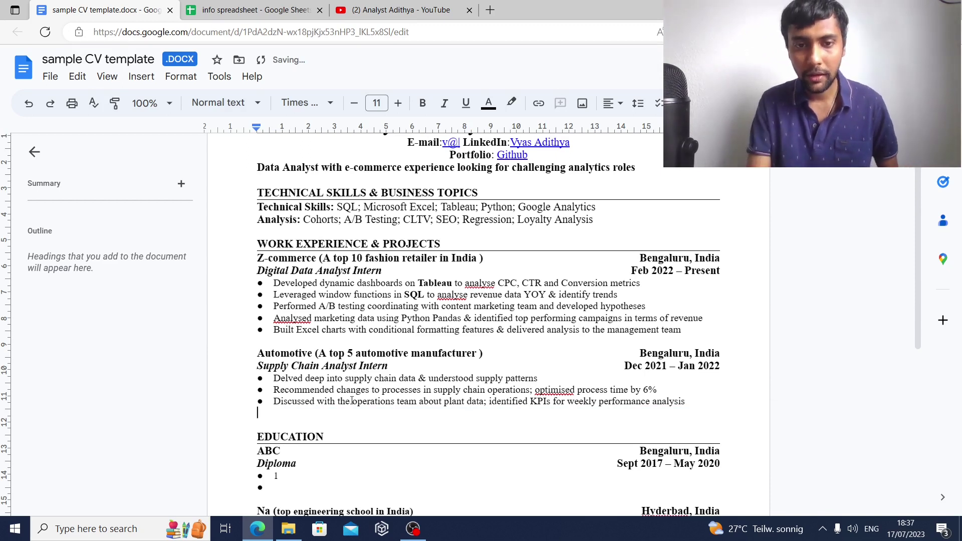
# Step: Insert "using SAP" after "supply chain data" in the first Automotive bullet
pyautogui.click(416, 378)
pyautogui.write('using ')
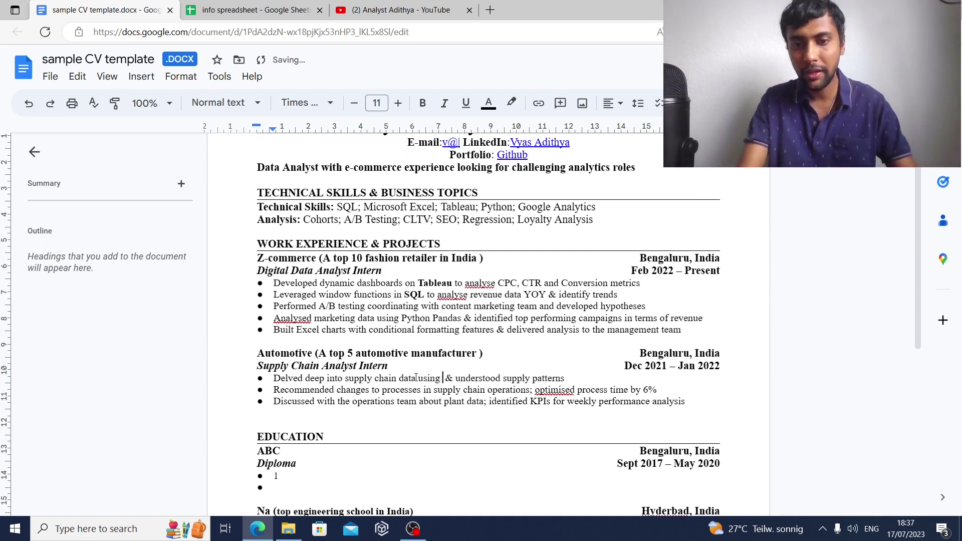
pyautogui.write('SAP')
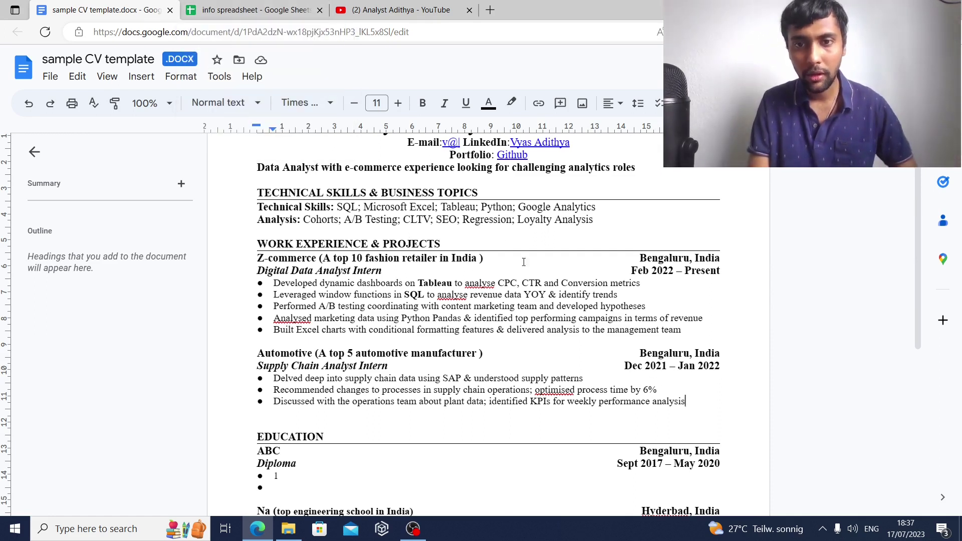
pyautogui.click(510, 227)
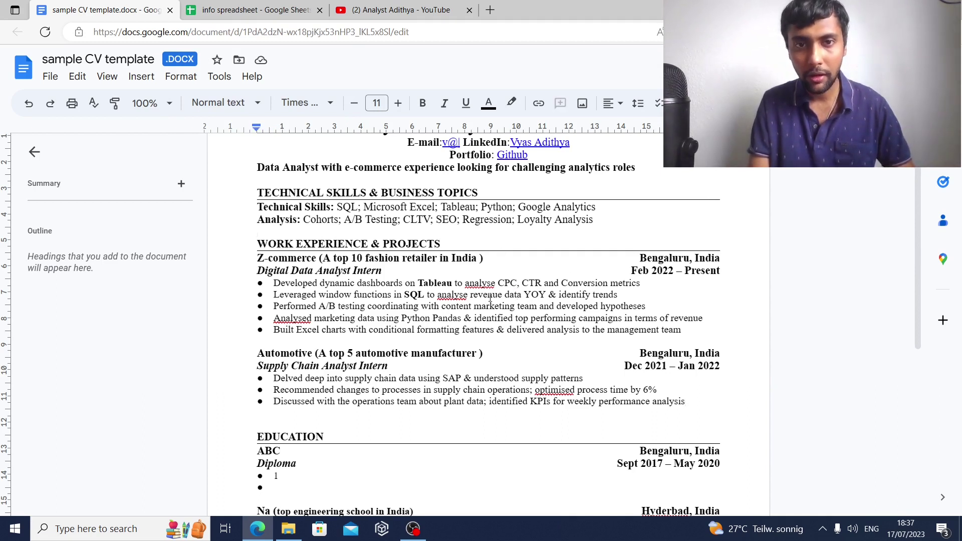
pyautogui.click(488, 295)
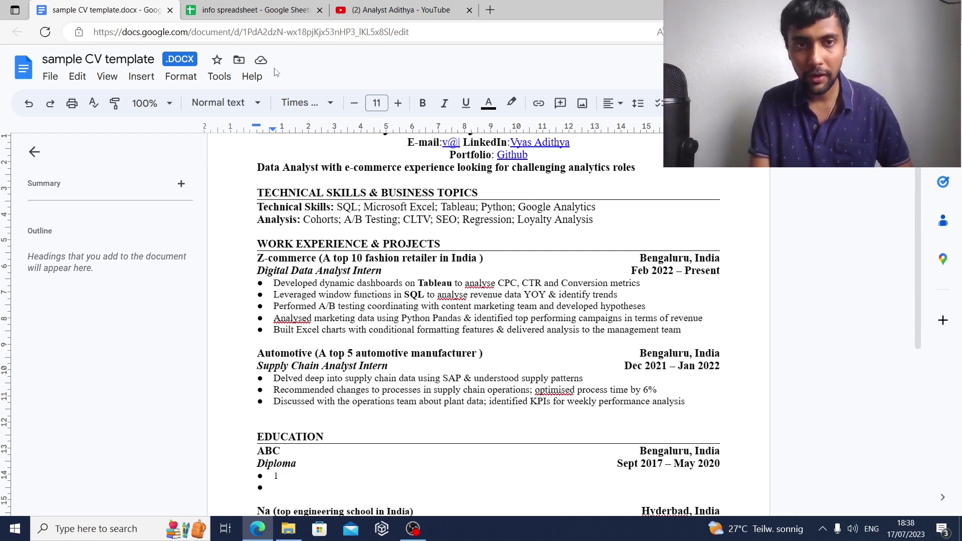
# Step: Review the projects listed in the info spreadsheet and examine the Swiggy Data Analytics Projects playlist on the YouTube channel
pyautogui.click(253, 9)
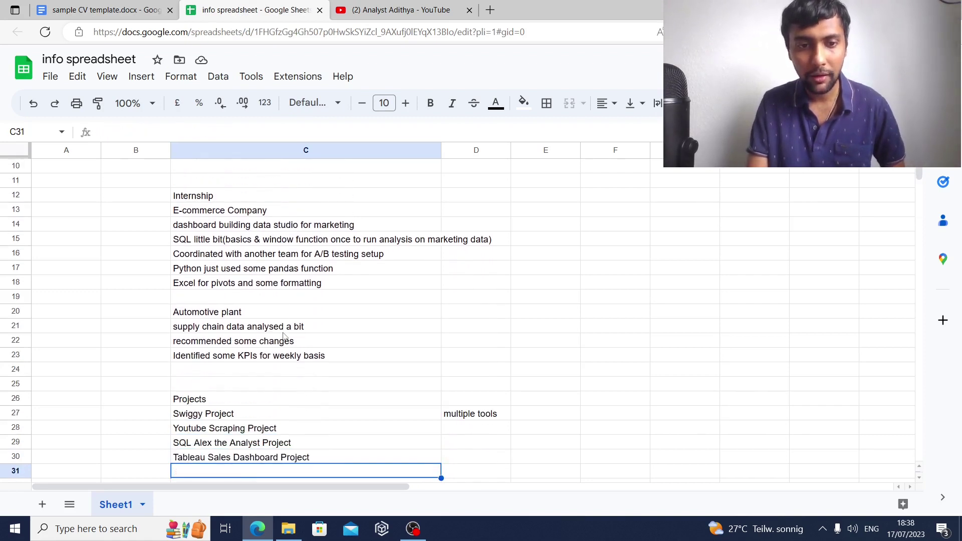
pyautogui.press('Up')
pyautogui.press('Up')
pyautogui.press('Up')
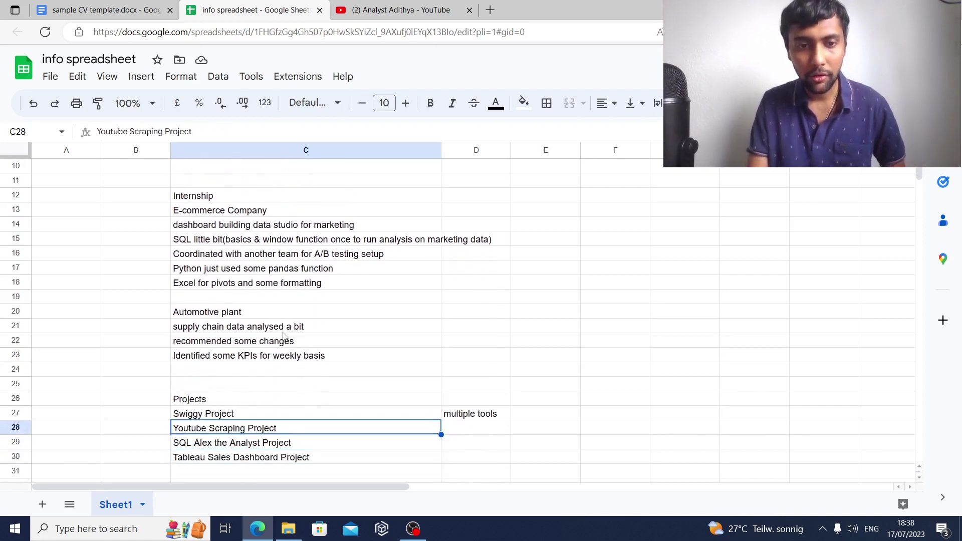
pyautogui.press('Up')
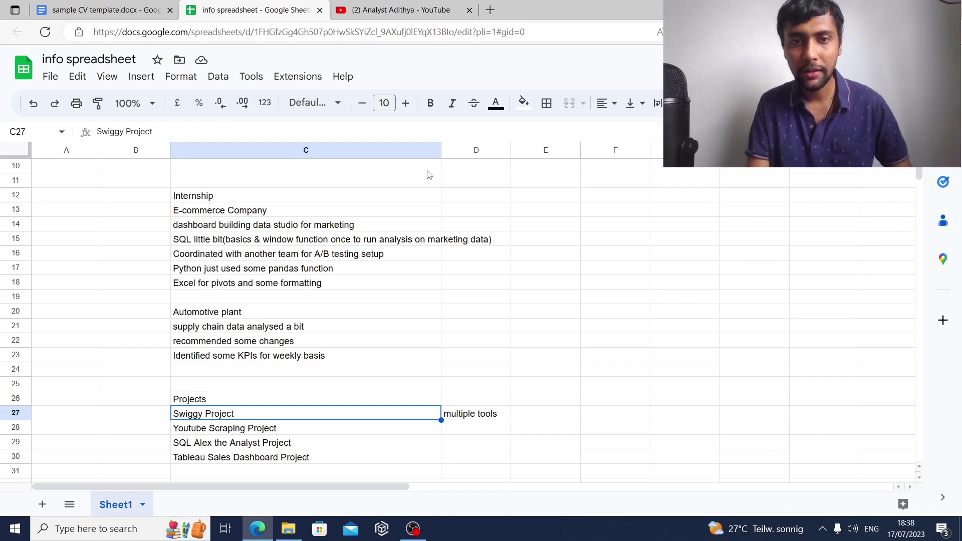
pyautogui.click(434, 7)
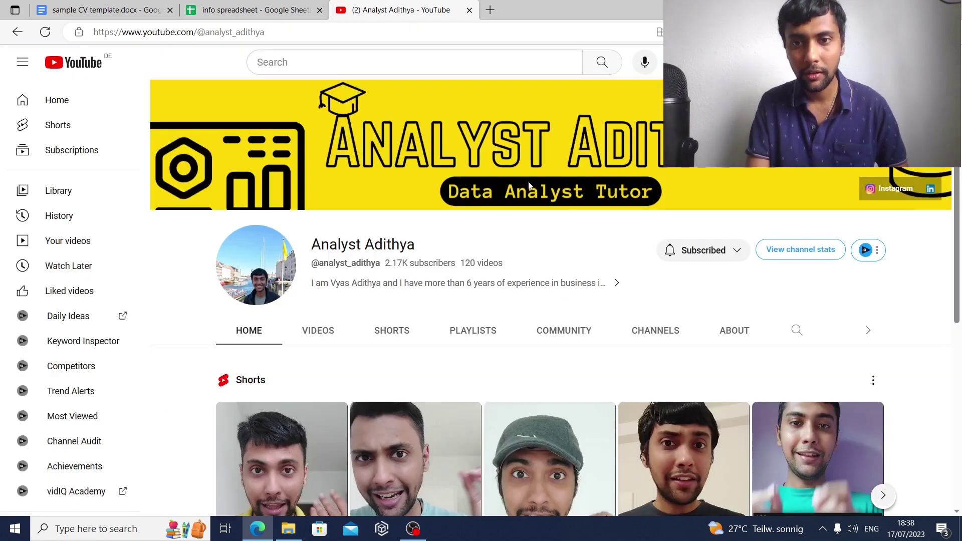
pyautogui.click(477, 335)
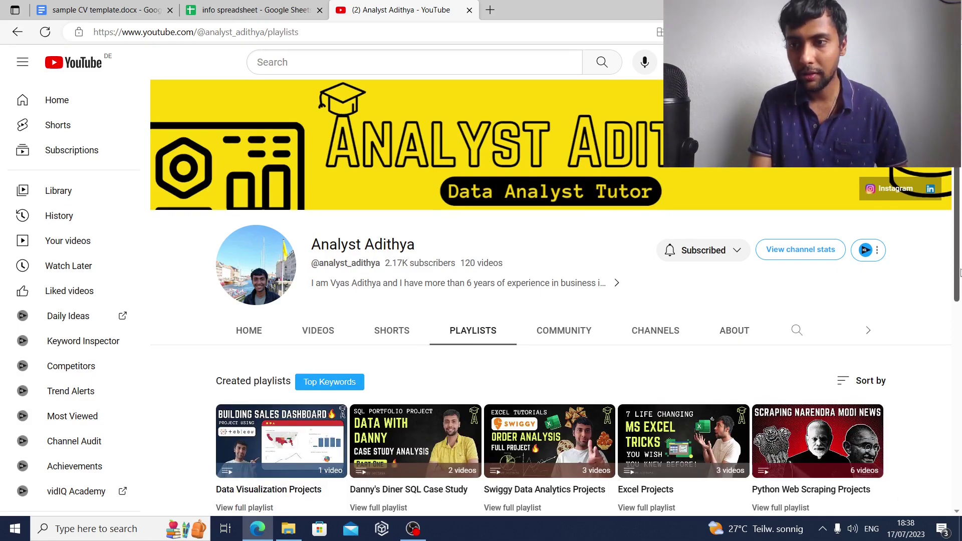
pyautogui.scroll(-2, 802, 351)
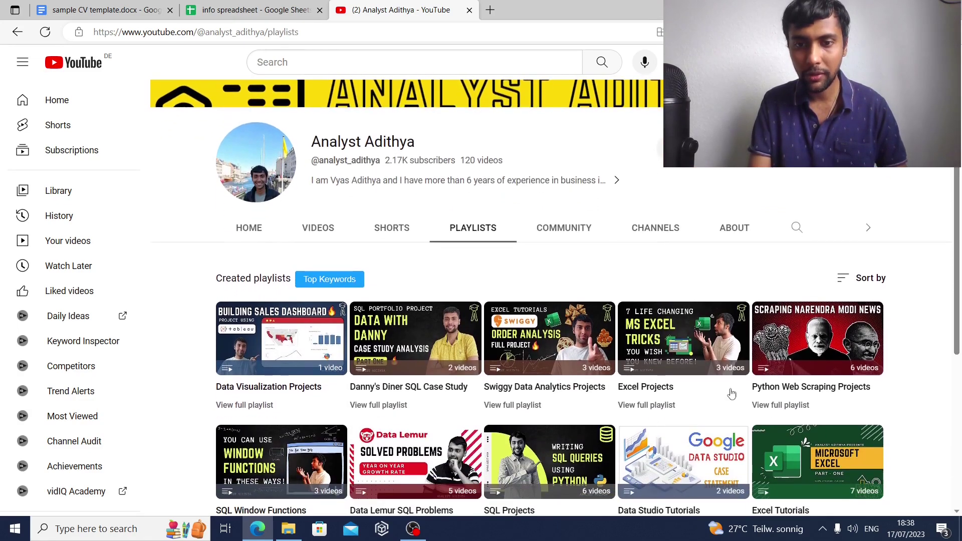
pyautogui.click(509, 406)
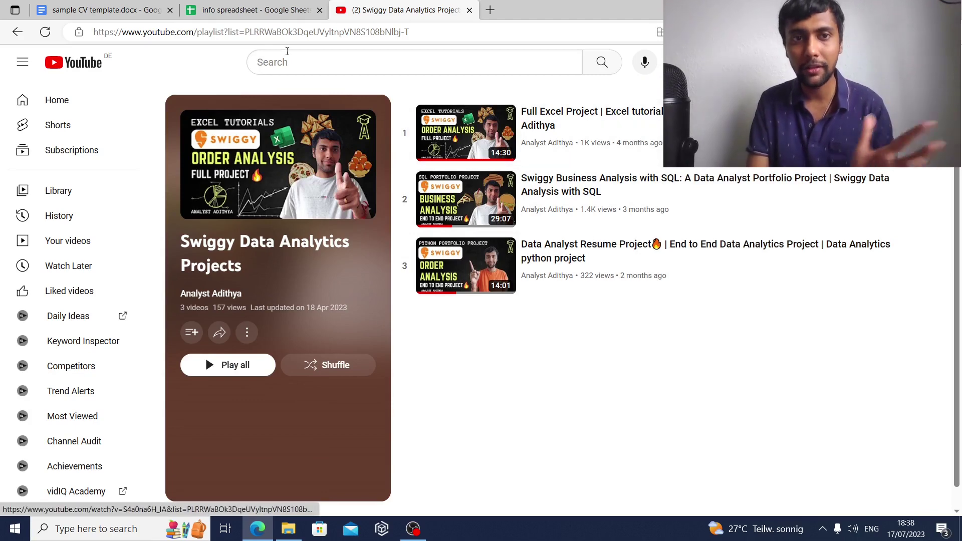
pyautogui.click(272, 14)
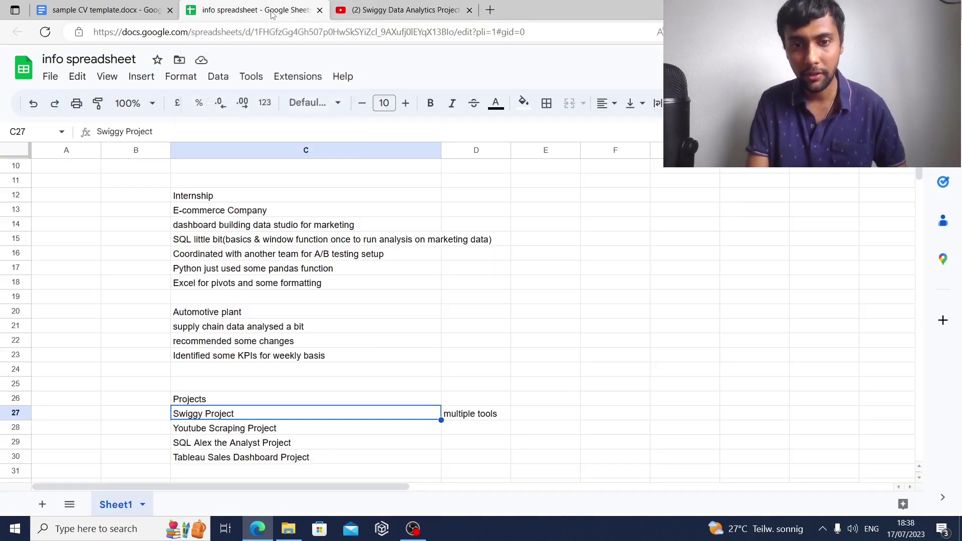
# Step: In the CV document, duplicate the whole Automotive internship entry below itself, separated by a blank line without a bullet
pyautogui.click(142, 8)
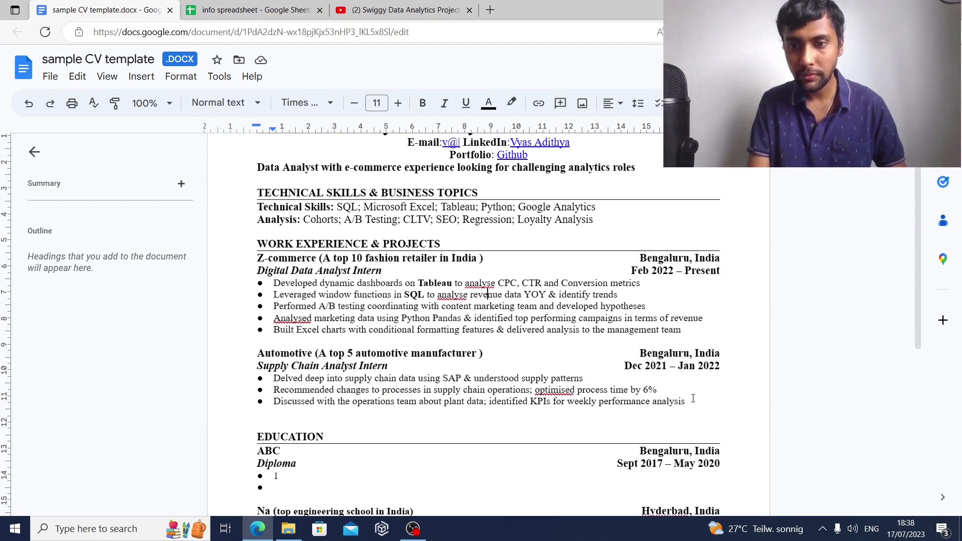
pyautogui.moveTo(685, 402); pyautogui.dragTo(260, 353)
pyautogui.hotkey('ctrl', 'c')
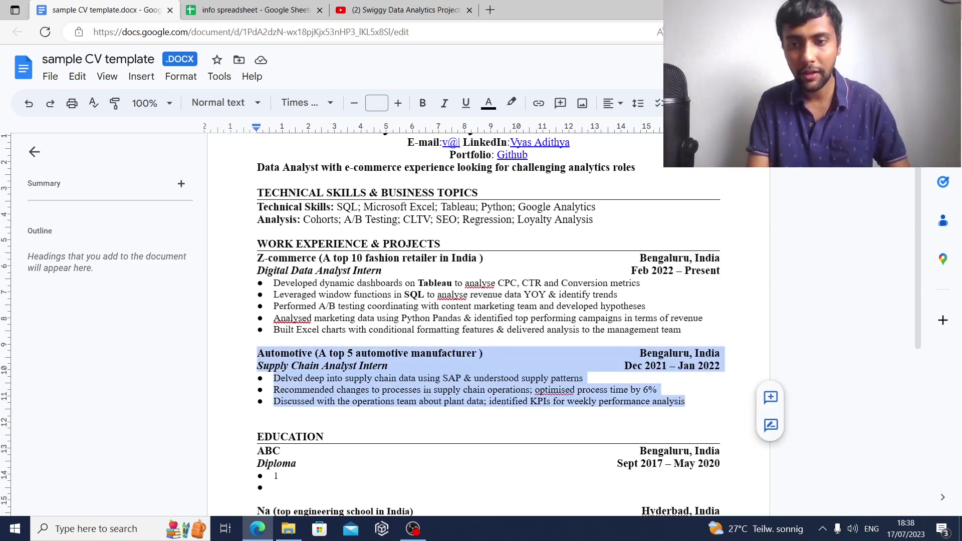
pyautogui.click(710, 406)
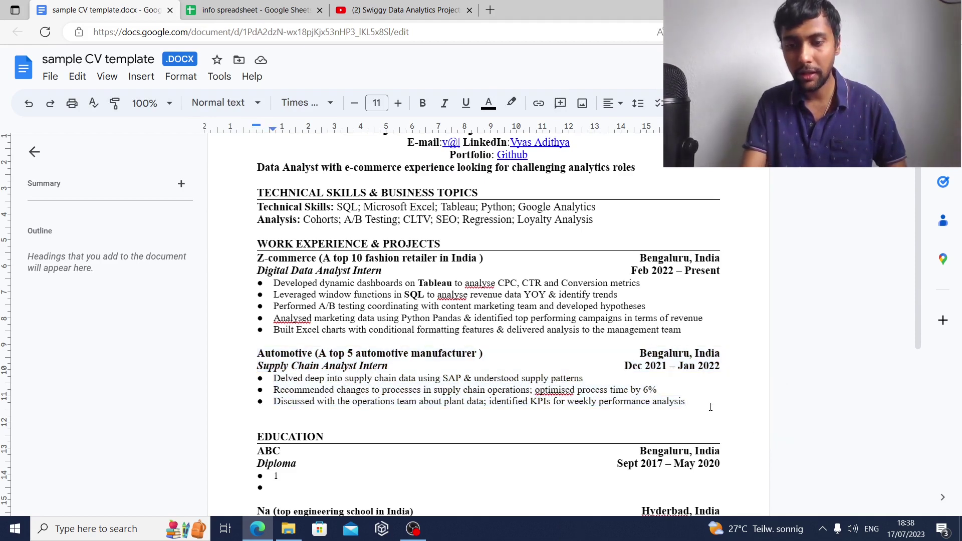
pyautogui.press('Return')
pyautogui.press('BackSpace')
pyautogui.press('BackSpace')
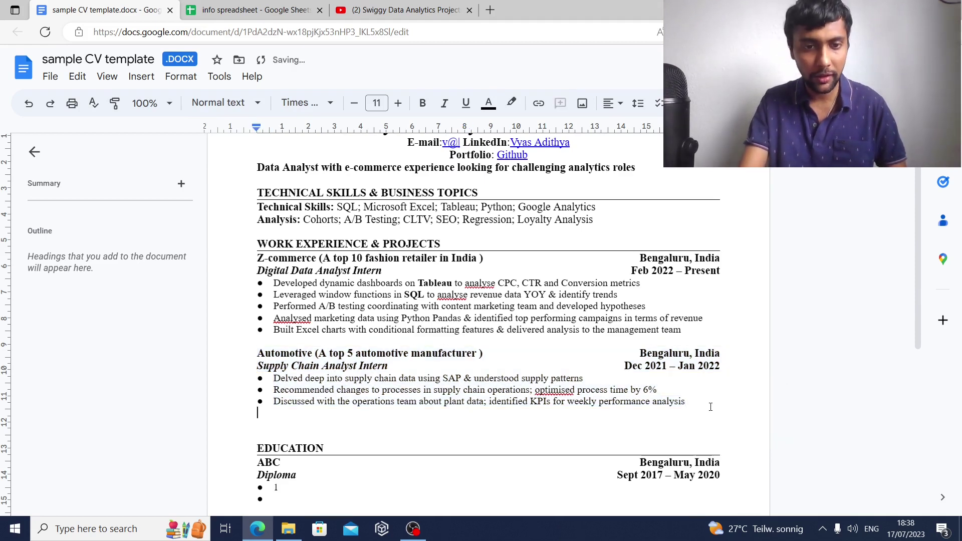
pyautogui.press('Return')
pyautogui.hotkey('ctrl', 'v')
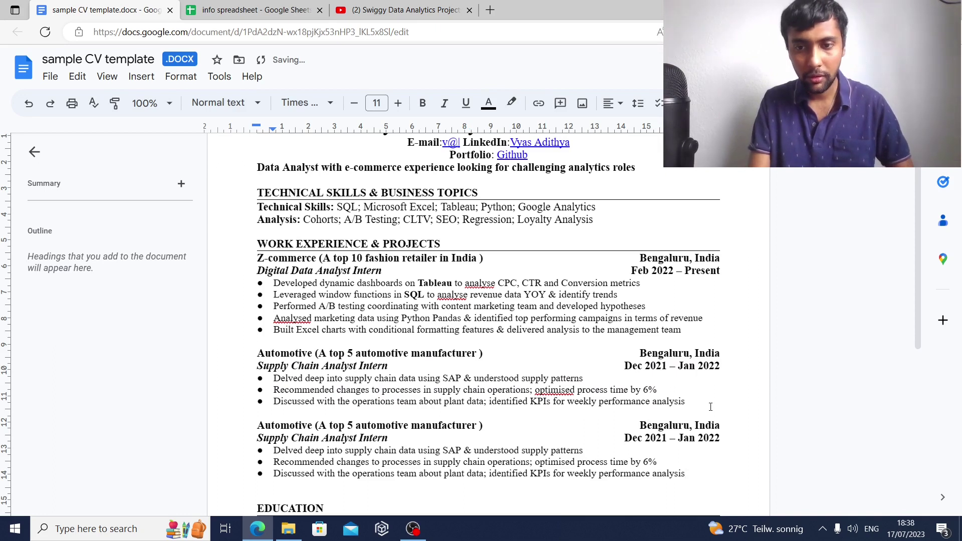
# Step: Replace the duplicated entry's heading "Automotive (A top 5 automotive manufacturer )" with "Swiggy E-Commerce Project", keeping the location on the same line
pyautogui.click(482, 424)
pyautogui.press('BackSpace')
pyautogui.press('BackSpace')
pyautogui.press('BackSpace')
pyautogui.press('BackSpace')
pyautogui.press('BackSpace')
pyautogui.press('BackSpace')
pyautogui.press('BackSpace')
pyautogui.press('BackSpace')
pyautogui.press('BackSpace')
pyautogui.press('BackSpace')
pyautogui.press('BackSpace')
pyautogui.press('BackSpace')
pyautogui.press('BackSpace')
pyautogui.press('BackSpace')
pyautogui.press('BackSpace')
pyautogui.press('BackSpace')
pyautogui.press('BackSpace')
pyautogui.press('BackSpace')
pyautogui.press('BackSpace')
pyautogui.press('BackSpace')
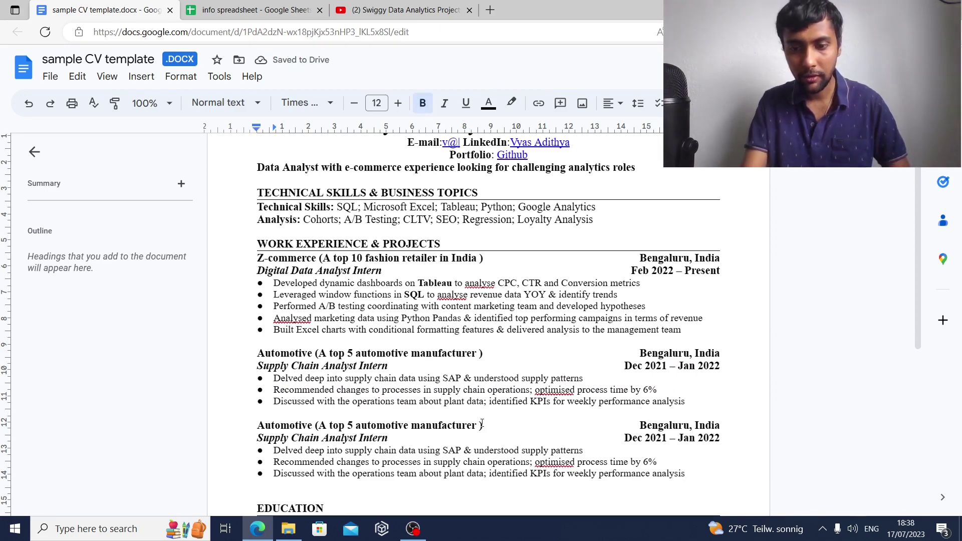
pyautogui.press('BackSpace')
pyautogui.press('BackSpace')
pyautogui.press('BackSpace')
pyautogui.press('BackSpace')
pyautogui.press('BackSpace')
pyautogui.press('BackSpace')
pyautogui.press('BackSpace')
pyautogui.press('BackSpace')
pyautogui.press('BackSpace')
pyautogui.press('BackSpace')
pyautogui.press('BackSpace')
pyautogui.press('BackSpace')
pyautogui.press('BackSpace')
pyautogui.press('BackSpace')
pyautogui.press('BackSpace')
pyautogui.press('BackSpace')
pyautogui.press('BackSpace')
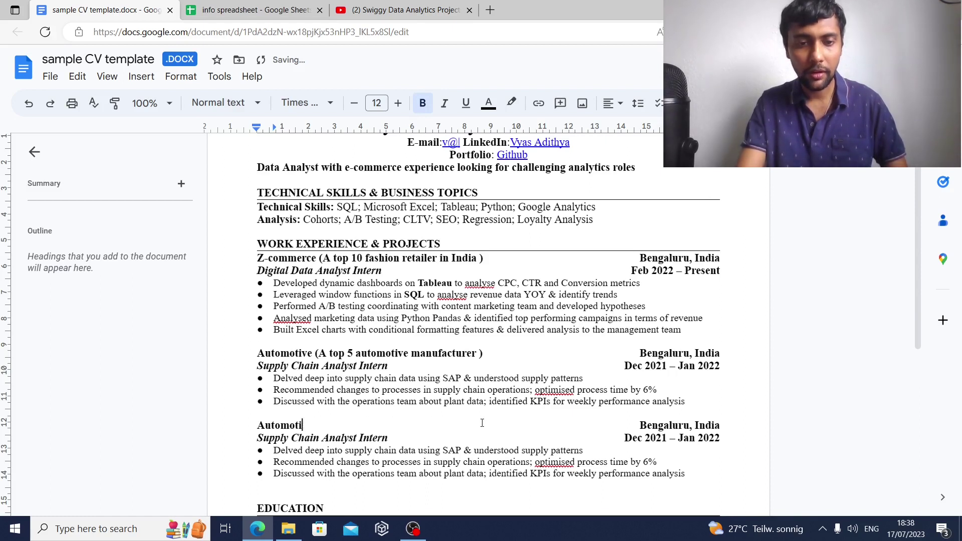
pyautogui.press('BackSpace')
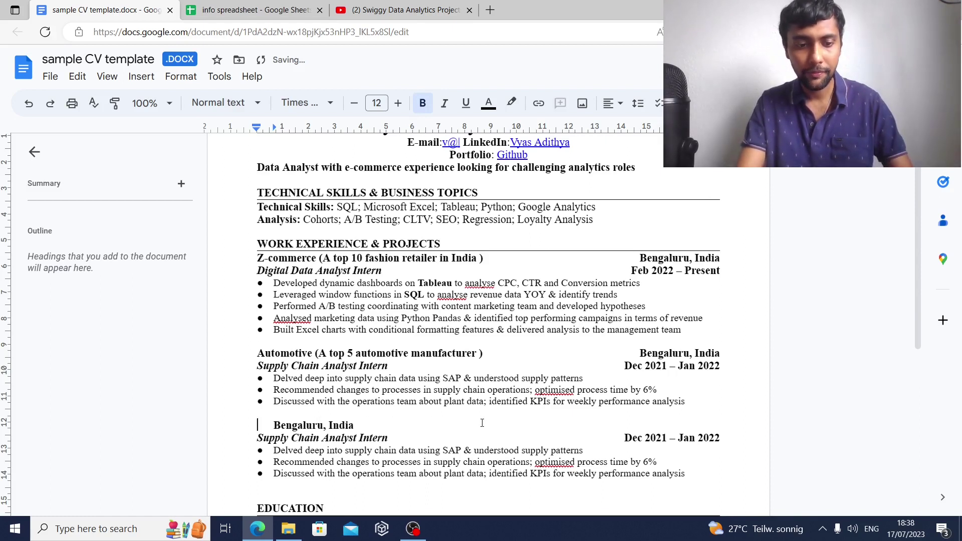
pyautogui.write('Swiggy')
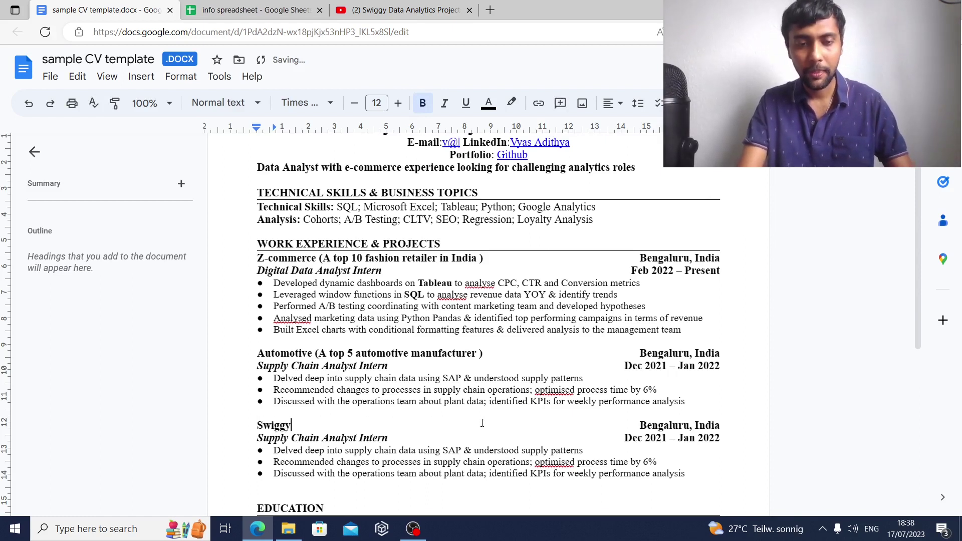
pyautogui.write(' E-')
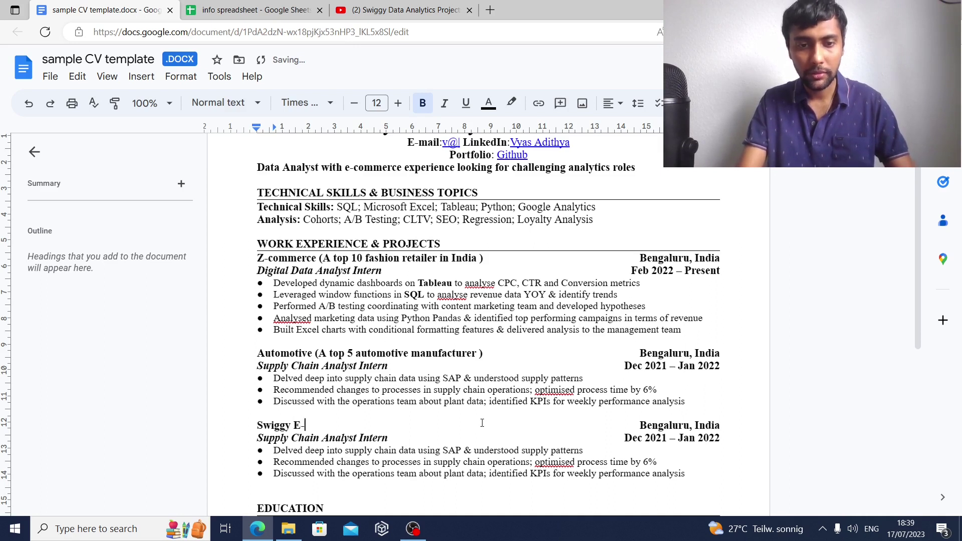
pyautogui.write('Commerce')
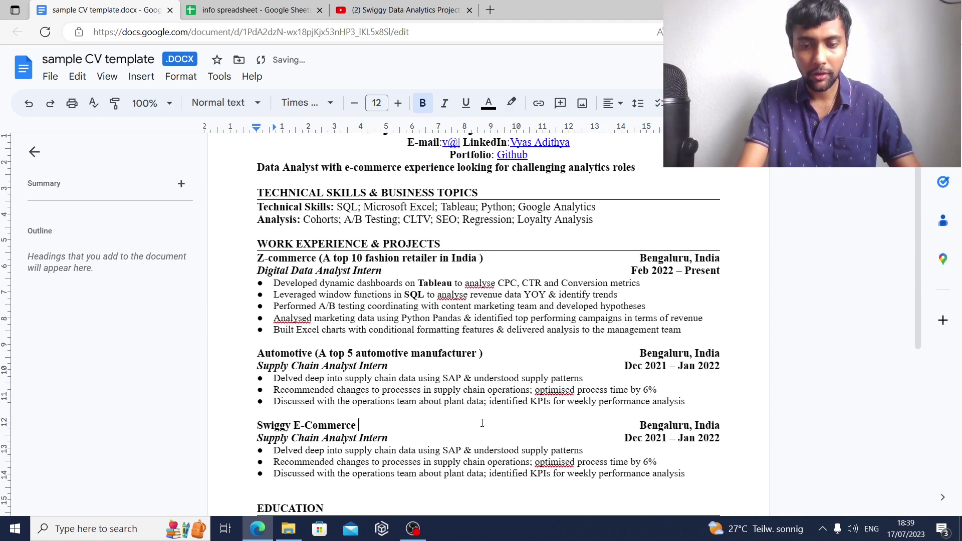
pyautogui.write(' Project')
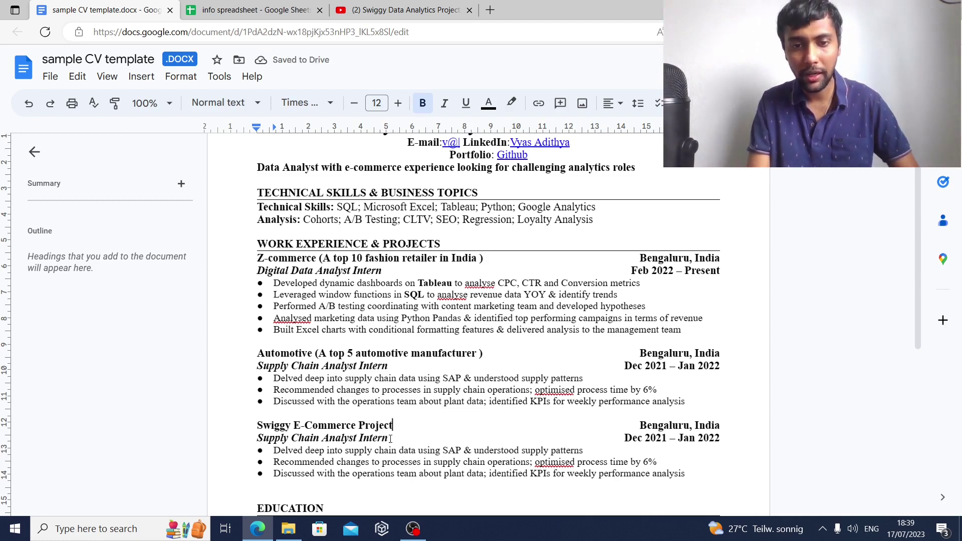
# Step: Remove the "Supply Chain Analyst Intern" role from the Swiggy entry and realign its date range beneath the location
pyautogui.moveTo(389, 439); pyautogui.dragTo(274, 439)
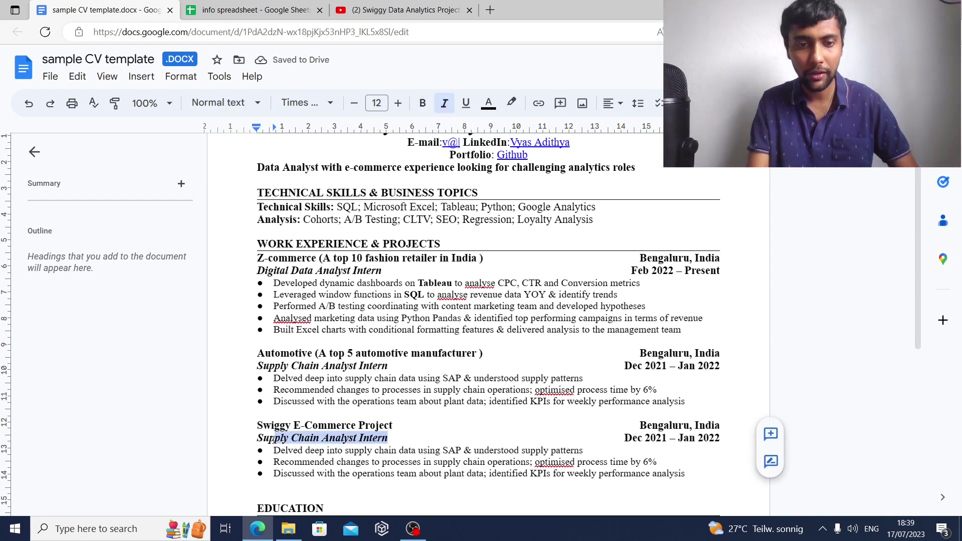
pyautogui.press('BackSpace')
pyautogui.press('BackSpace')
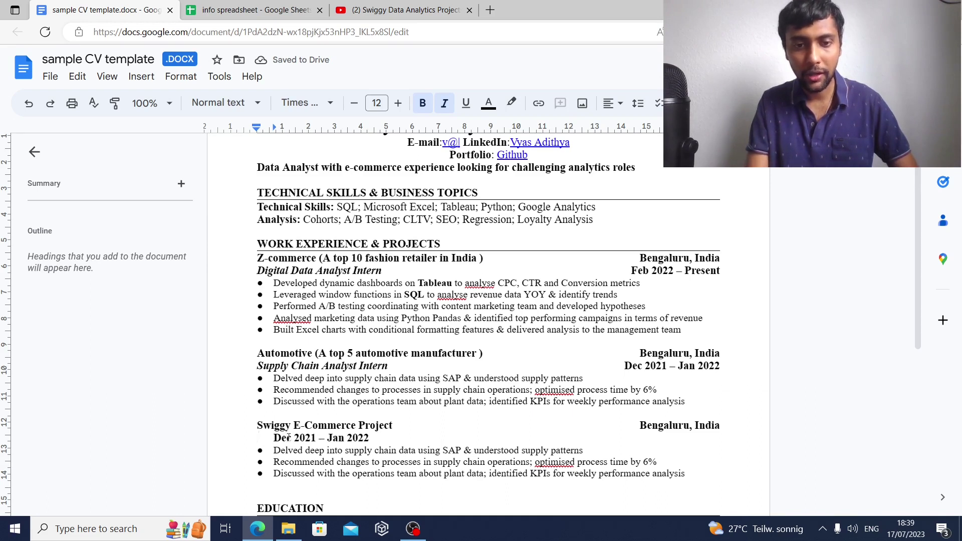
pyautogui.press('Right')
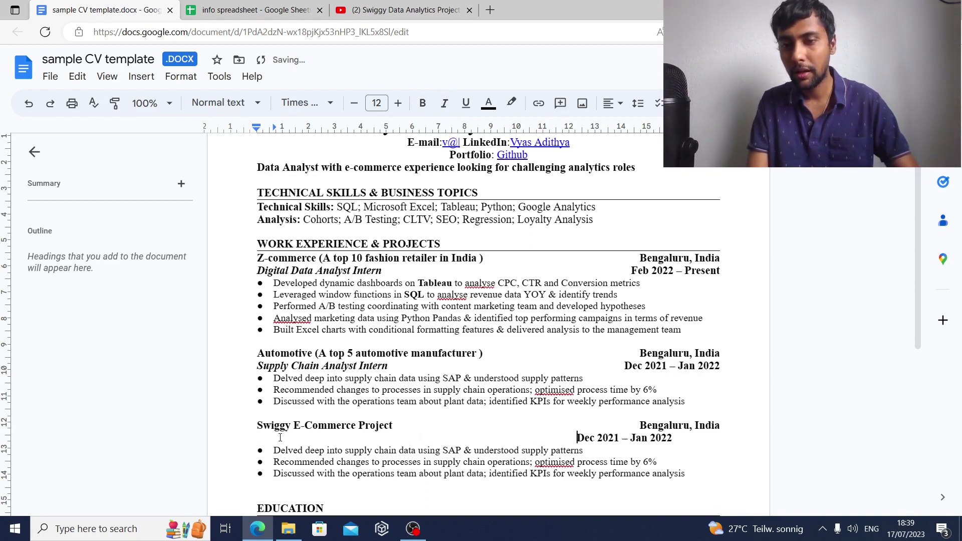
pyautogui.press('BackSpace')
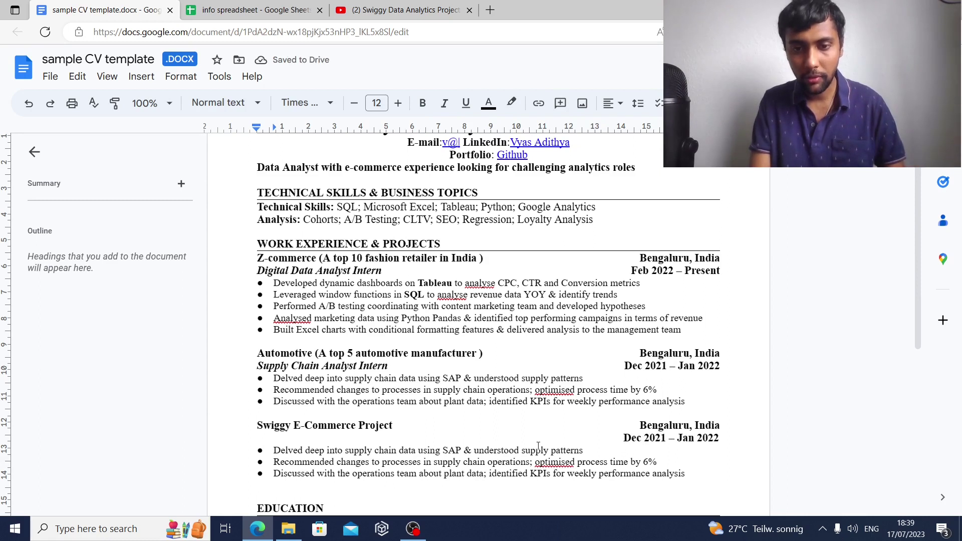
# Step: Replace the first bullet of the Swiggy entry with "Analysed food ordering data & identified revenue change from 2020 to 2021 in Python"
pyautogui.click(591, 449)
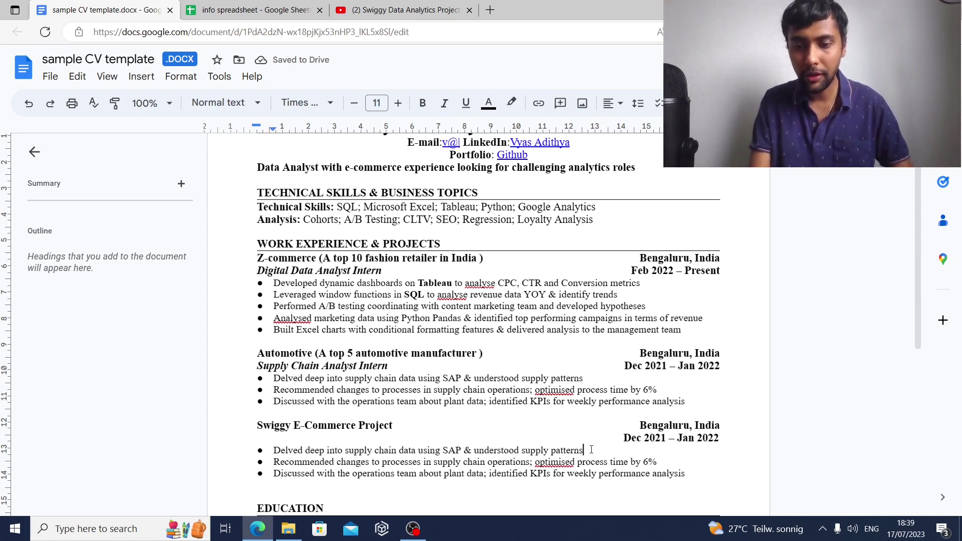
pyautogui.press('BackSpace')
pyautogui.press('BackSpace')
pyautogui.press('BackSpace')
pyautogui.press('BackSpace')
pyautogui.press('BackSpace')
pyautogui.press('BackSpace')
pyautogui.press('BackSpace')
pyautogui.press('BackSpace')
pyautogui.press('BackSpace')
pyautogui.press('BackSpace')
pyautogui.press('BackSpace')
pyautogui.press('BackSpace')
pyautogui.press('BackSpace')
pyautogui.press('BackSpace')
pyautogui.press('BackSpace')
pyautogui.press('BackSpace')
pyautogui.press('BackSpace')
pyautogui.press('BackSpace')
pyautogui.press('BackSpace')
pyautogui.press('BackSpace')
pyautogui.press('BackSpace')
pyautogui.press('BackSpace')
pyautogui.press('BackSpace')
pyautogui.press('BackSpace')
pyautogui.press('BackSpace')
pyautogui.press('BackSpace')
pyautogui.press('BackSpace')
pyautogui.press('BackSpace')
pyautogui.press('BackSpace')
pyautogui.press('BackSpace')
pyautogui.press('BackSpace')
pyautogui.press('BackSpace')
pyautogui.press('BackSpace')
pyautogui.press('BackSpace')
pyautogui.press('BackSpace')
pyautogui.press('BackSpace')
pyautogui.press('BackSpace')
pyautogui.press('BackSpace')
pyautogui.press('BackSpace')
pyautogui.press('BackSpace')
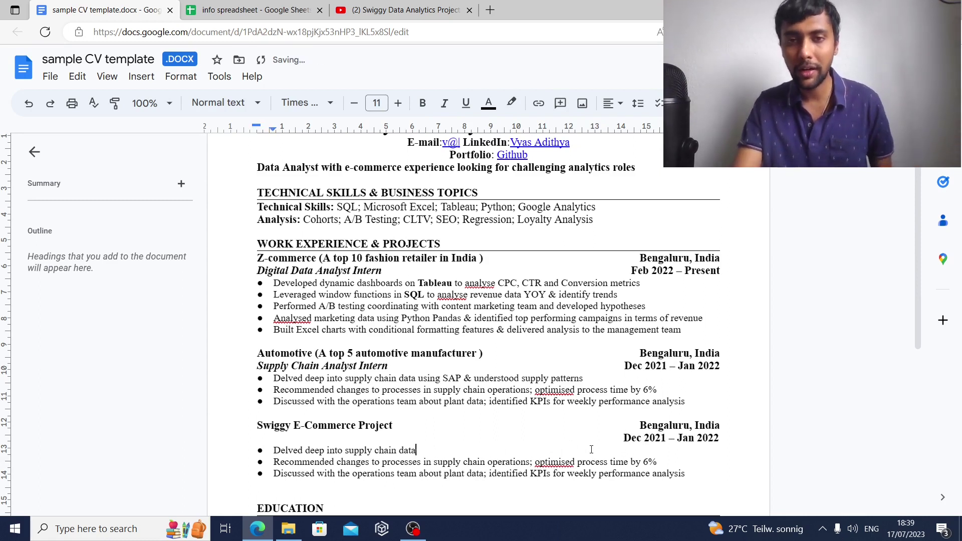
pyautogui.press('BackSpace')
pyautogui.press('BackSpace')
pyautogui.press('BackSpace')
pyautogui.press('BackSpace')
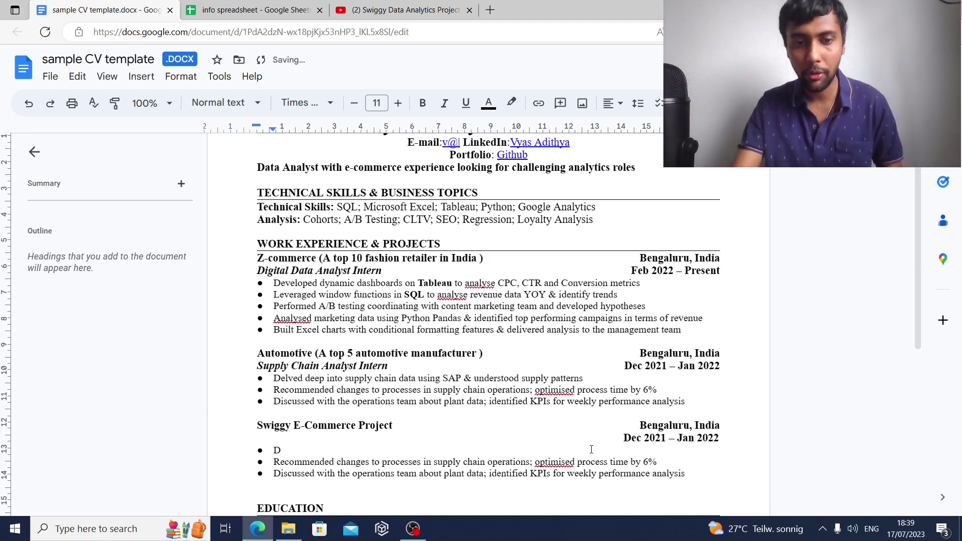
pyautogui.press('BackSpace')
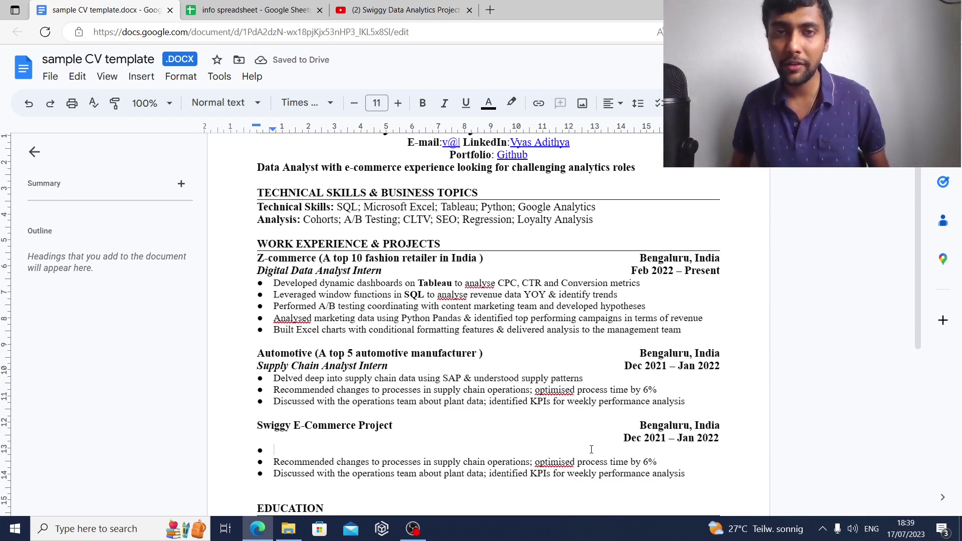
pyautogui.write('An')
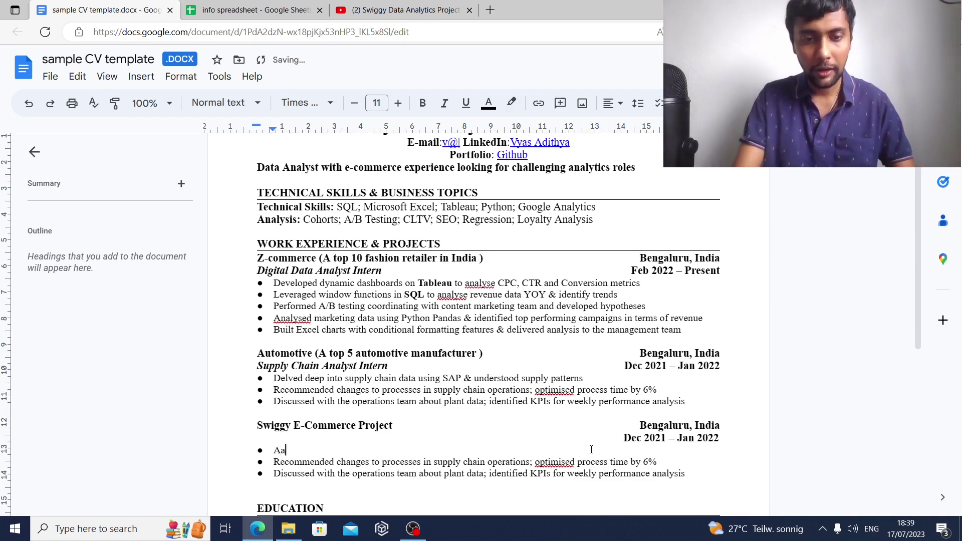
pyautogui.write('alys')
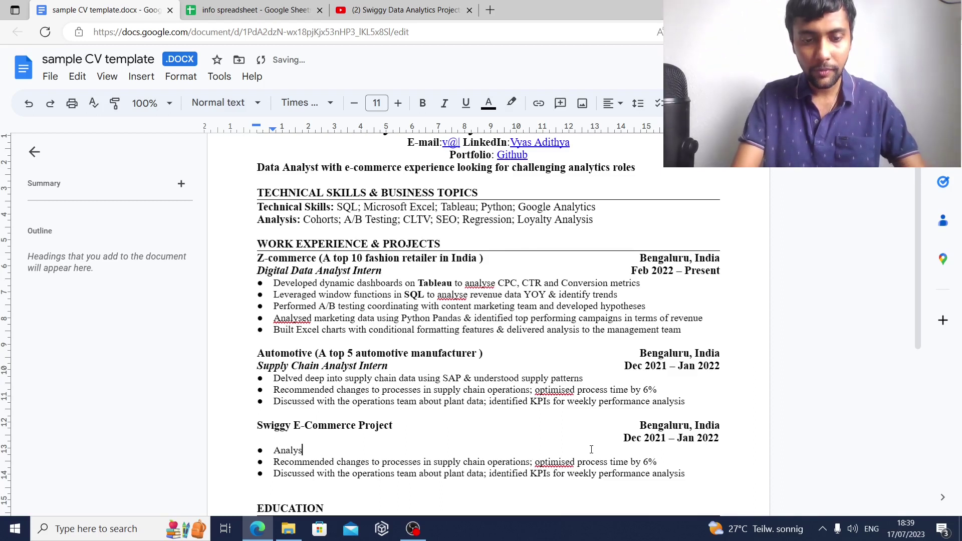
pyautogui.write('ed food or')
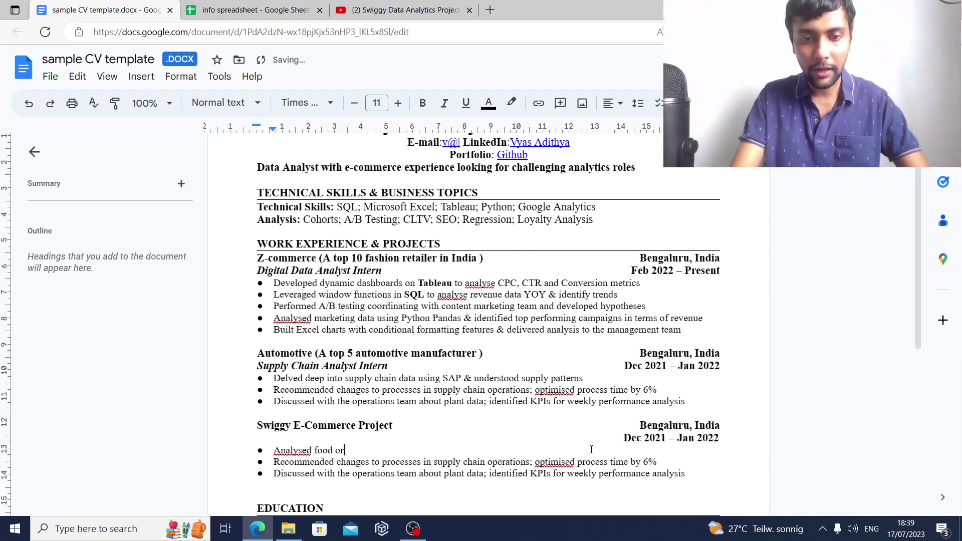
pyautogui.write('dering data &')
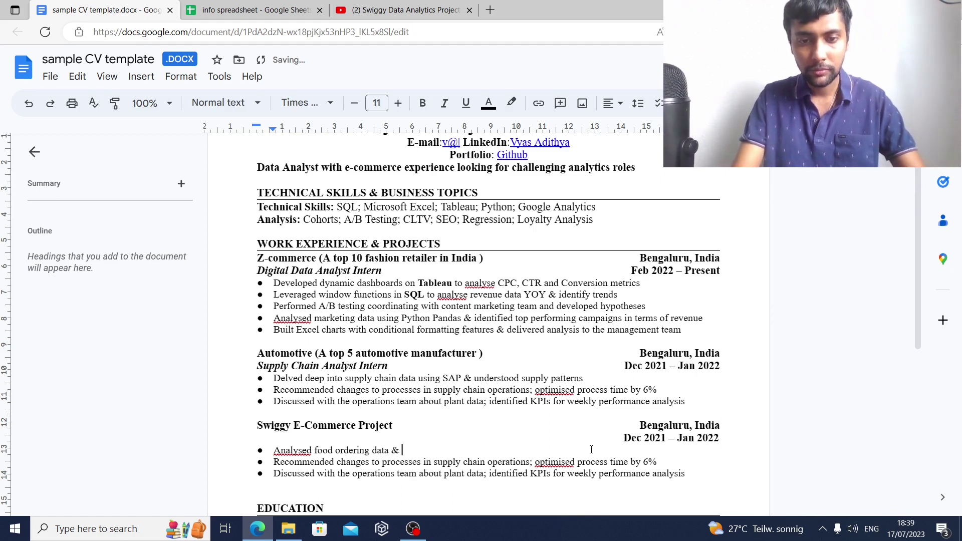
pyautogui.write(' perfomed')
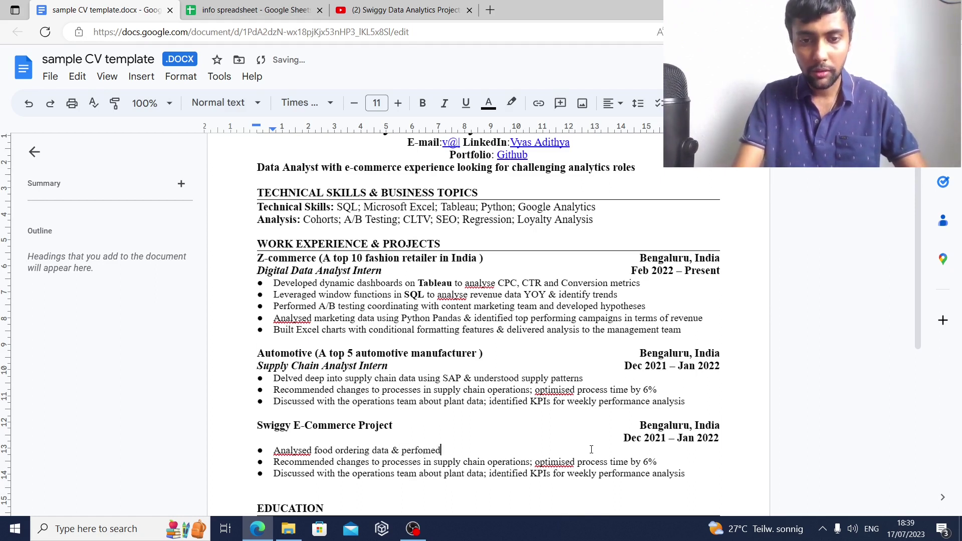
pyautogui.press('BackSpace')
pyautogui.press('BackSpace')
pyautogui.press('BackSpace')
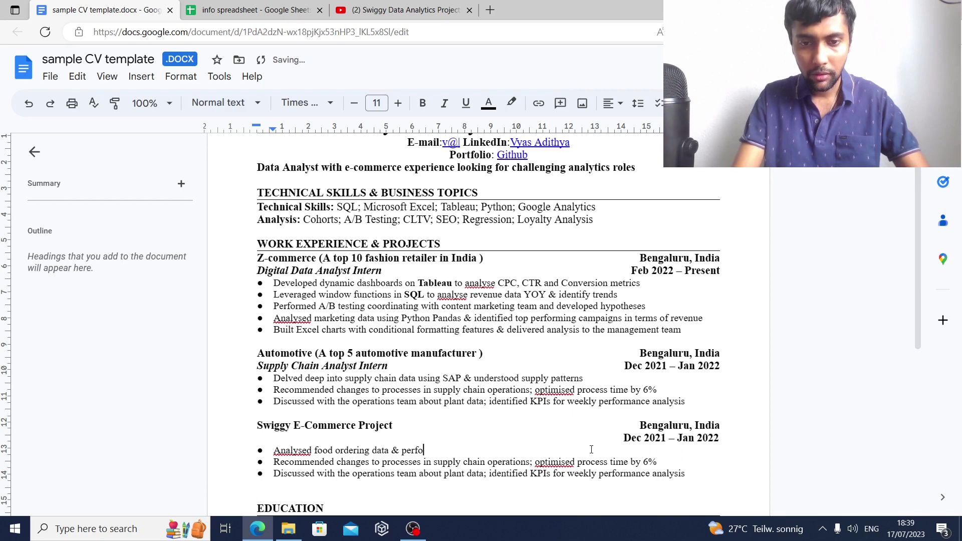
pyautogui.press('BackSpace')
pyautogui.press('BackSpace')
pyautogui.press('BackSpace')
pyautogui.press('BackSpace')
pyautogui.press('BackSpace')
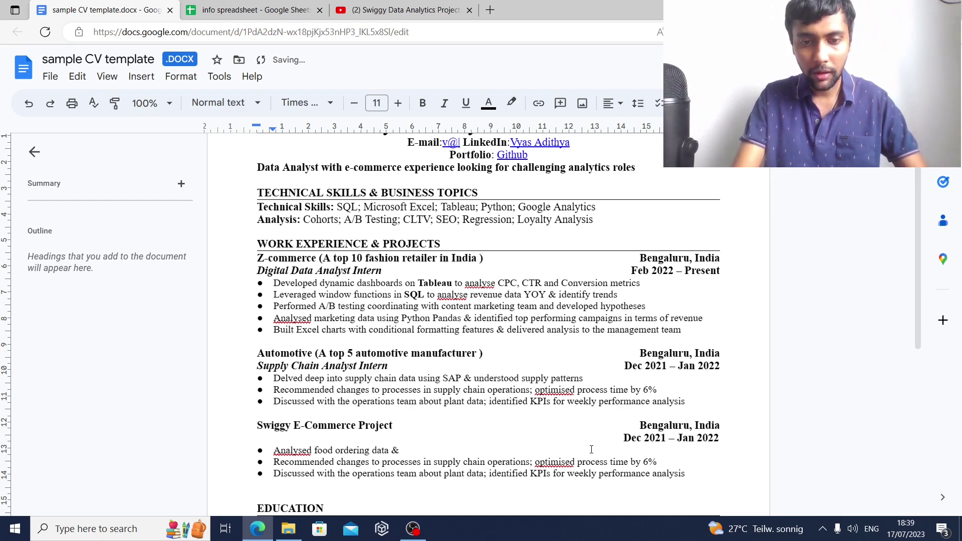
pyautogui.write('identified rev')
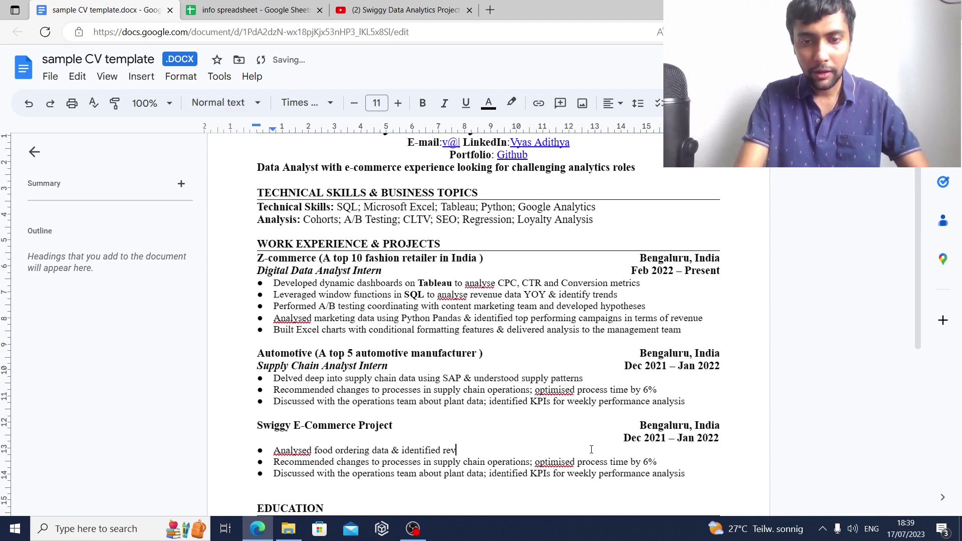
pyautogui.write('enue change f')
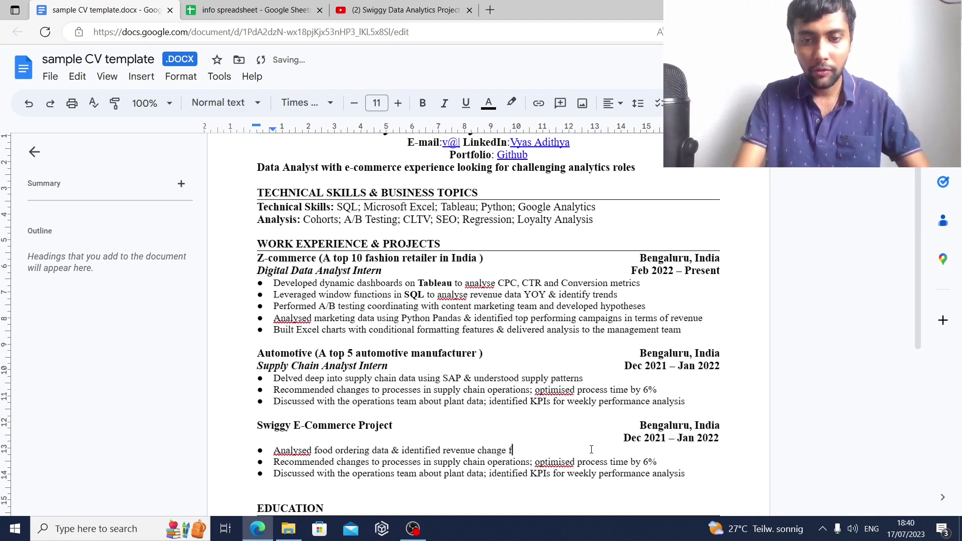
pyautogui.write('rom 2020 to 2')
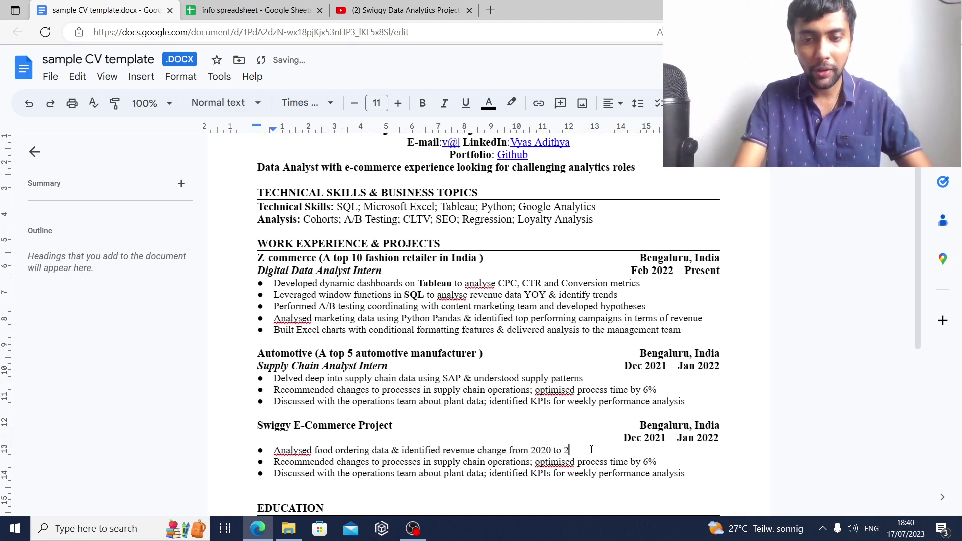
pyautogui.write('021 in Python')
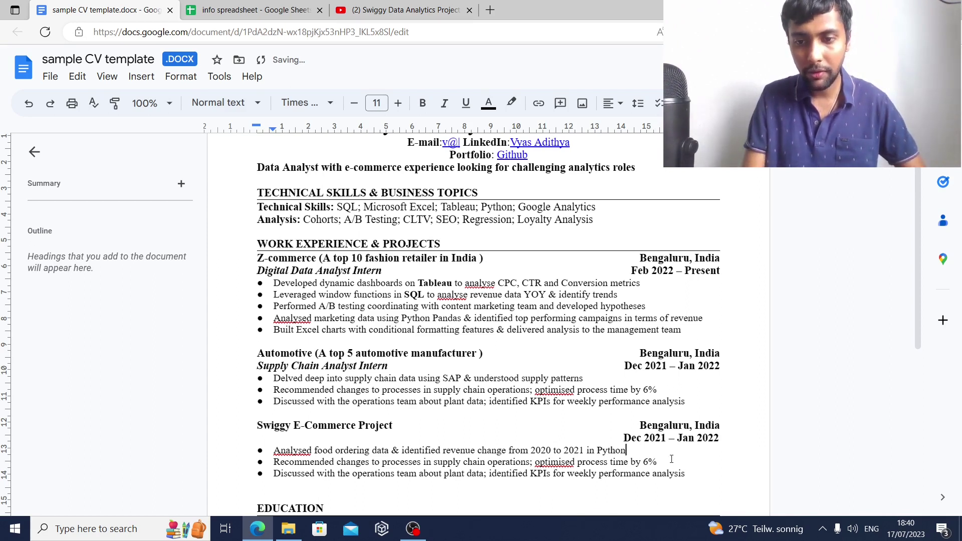
# Step: Replace the second Swiggy bullet with "Identified restaurants with most revenue share using Rank window function in SQL"
pyautogui.moveTo(666, 463); pyautogui.dragTo(289, 462)
pyautogui.press('BackSpace')
pyautogui.press('BackSpace')
pyautogui.press('BackSpace')
pyautogui.press('BackSpace')
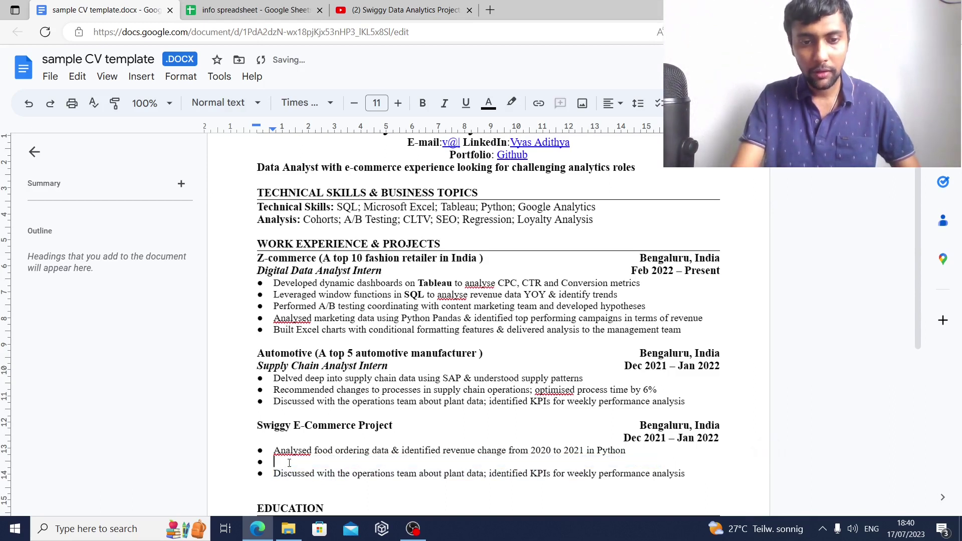
pyautogui.write('Iden')
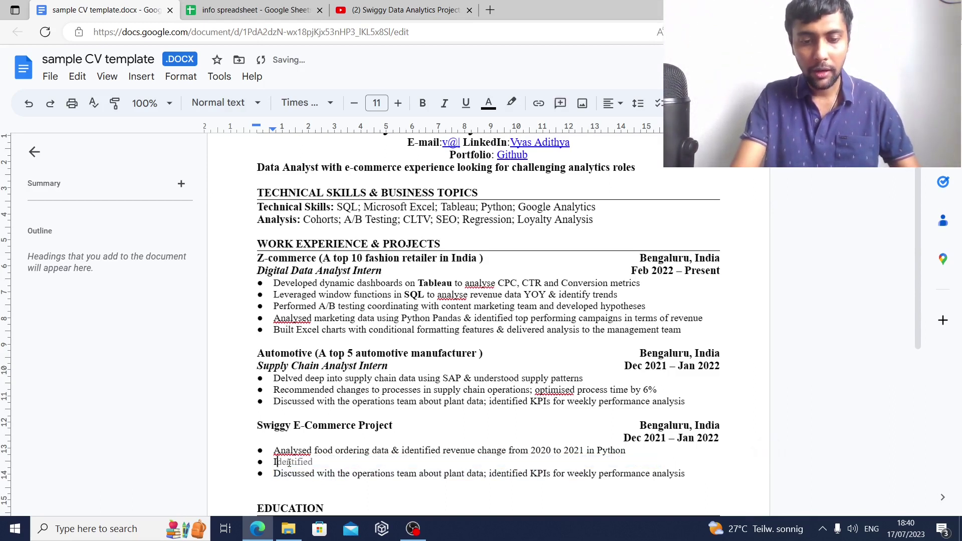
pyautogui.write('tified resta')
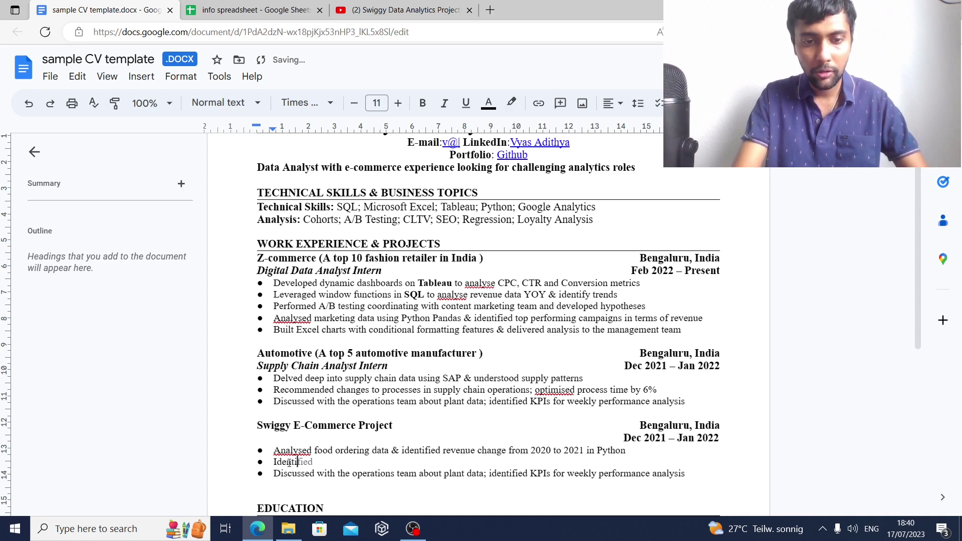
pyautogui.write('uran')
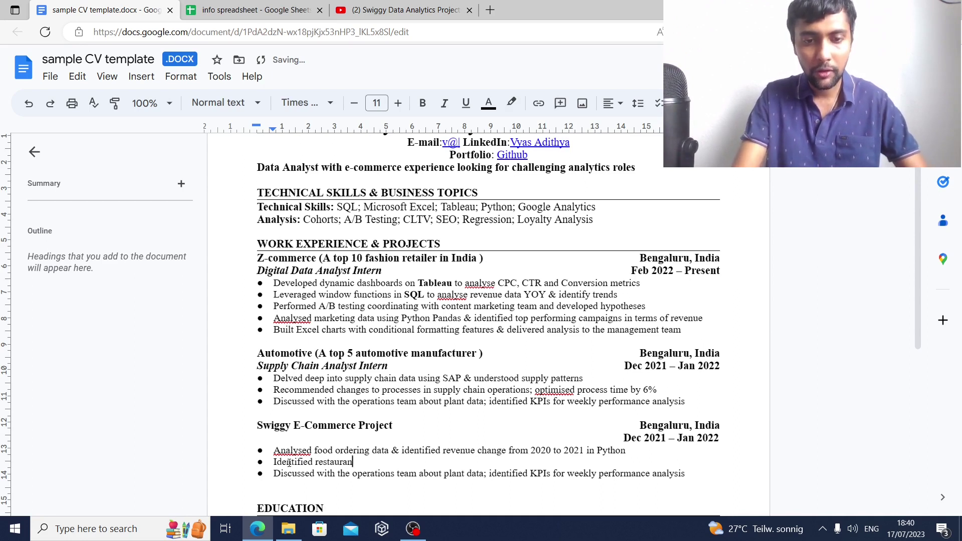
pyautogui.write('ts with mo')
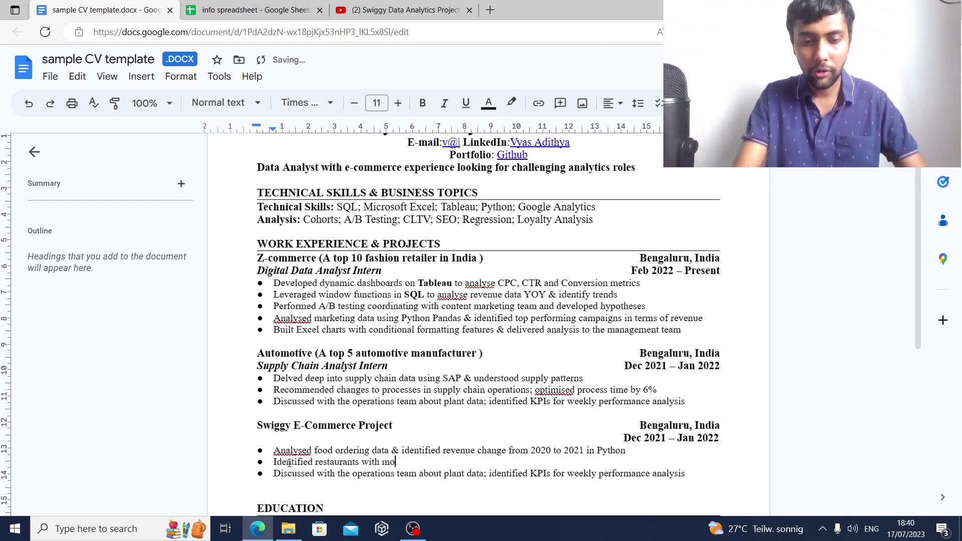
pyautogui.write('st revenue sh')
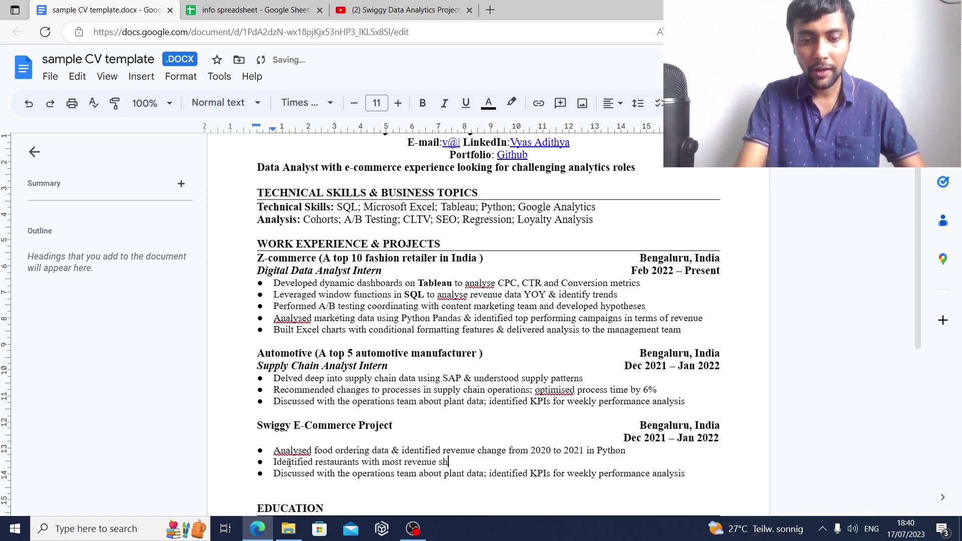
pyautogui.write('are using ')
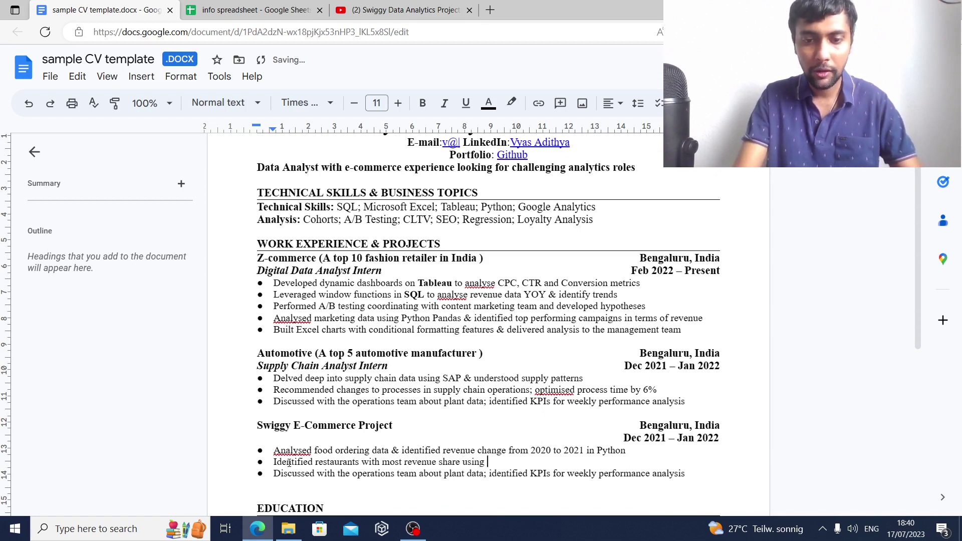
pyautogui.write('Rank window')
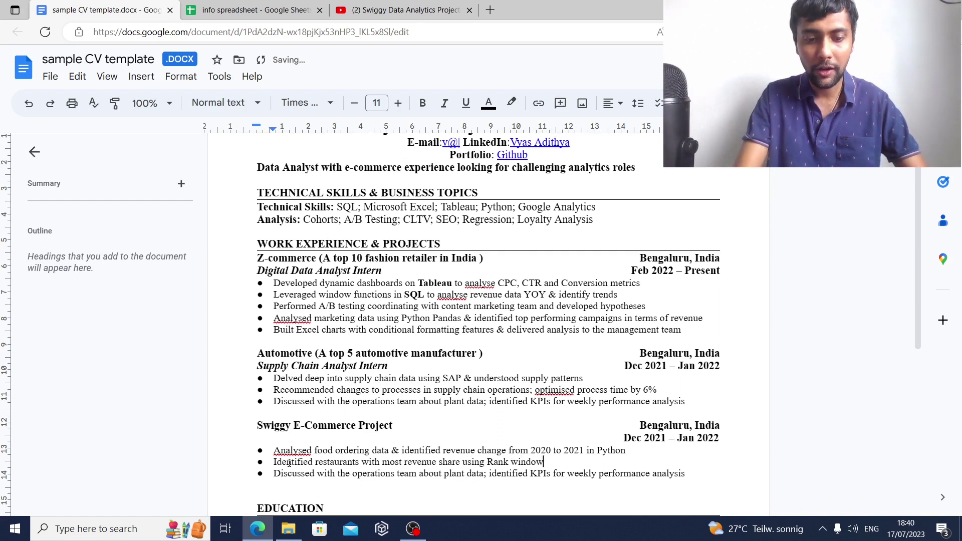
pyautogui.write(' function ')
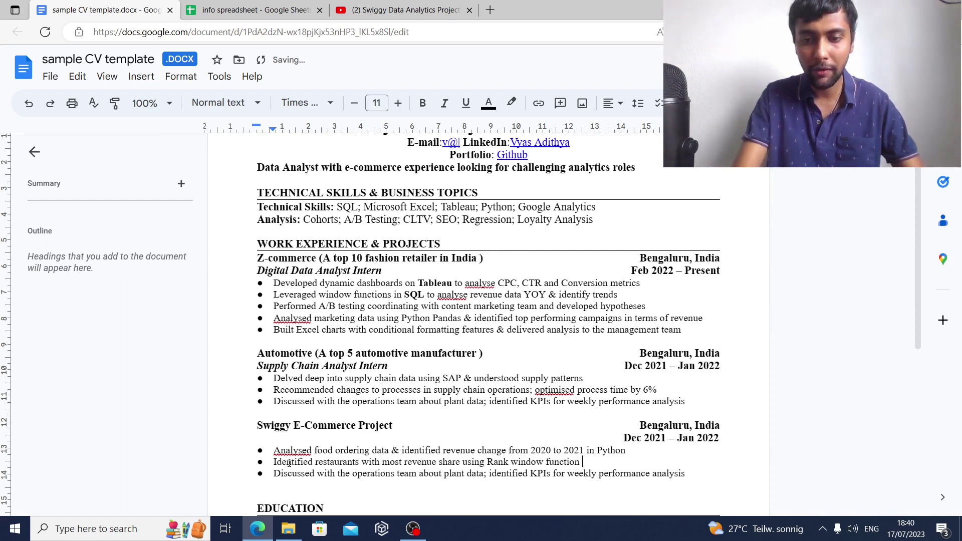
pyautogui.write('in SQL')
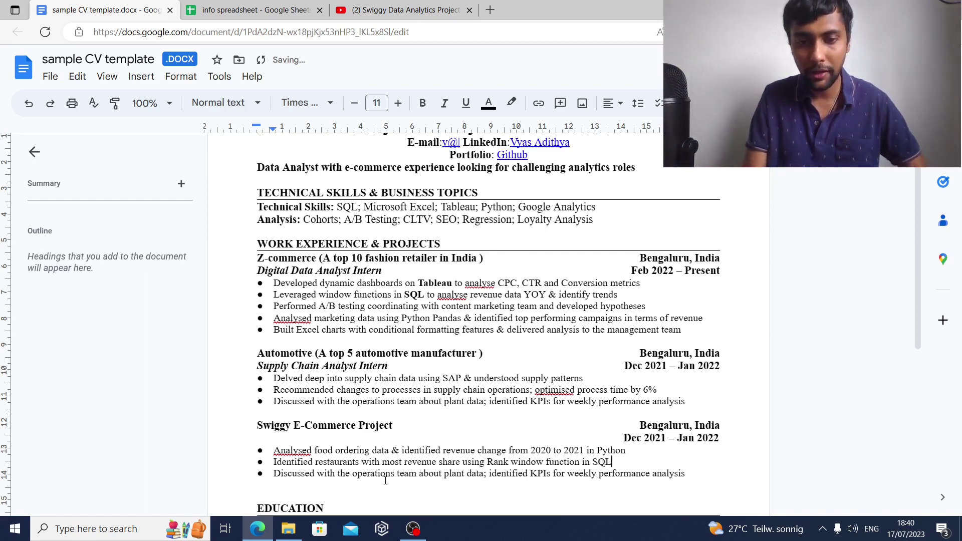
# Step: Replace the third Swiggy bullet with "Built pivot charts and identified cities with most sales using Microsoft Excel"
pyautogui.moveTo(698, 474); pyautogui.dragTo(289, 474)
pyautogui.press('BackSpace')
pyautogui.press('BackSpace')
pyautogui.press('BackSpace')
pyautogui.press('BackSpace')
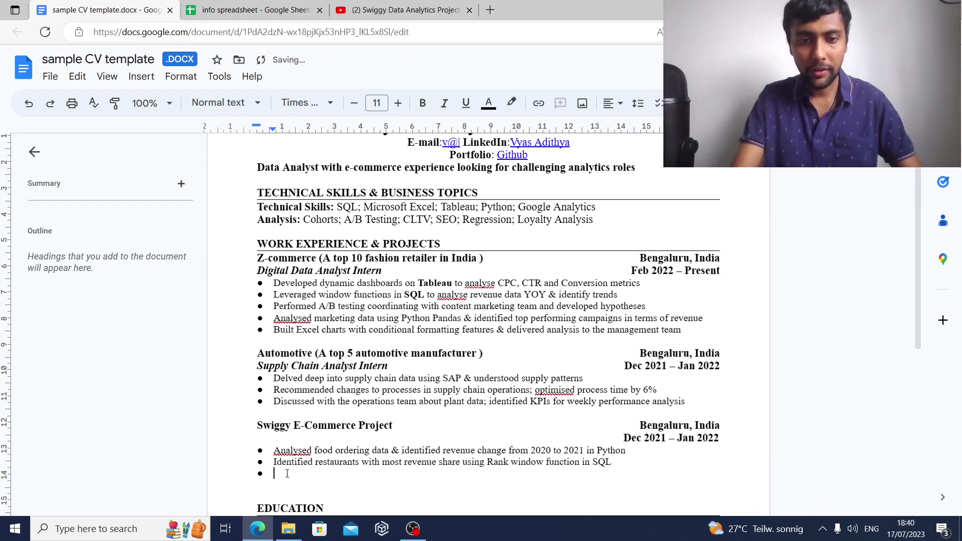
pyautogui.write('Bu')
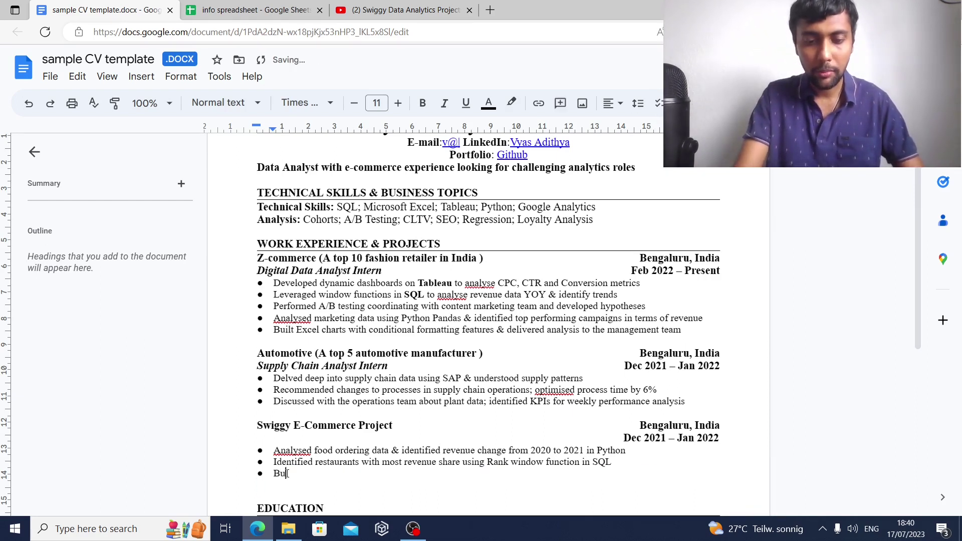
pyautogui.write('ilt pivot ch')
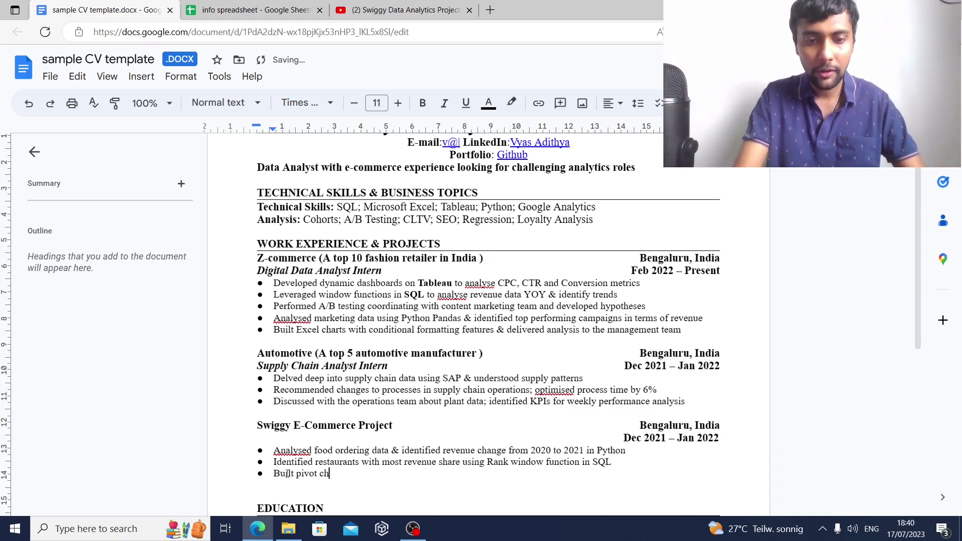
pyautogui.write('arts and identi')
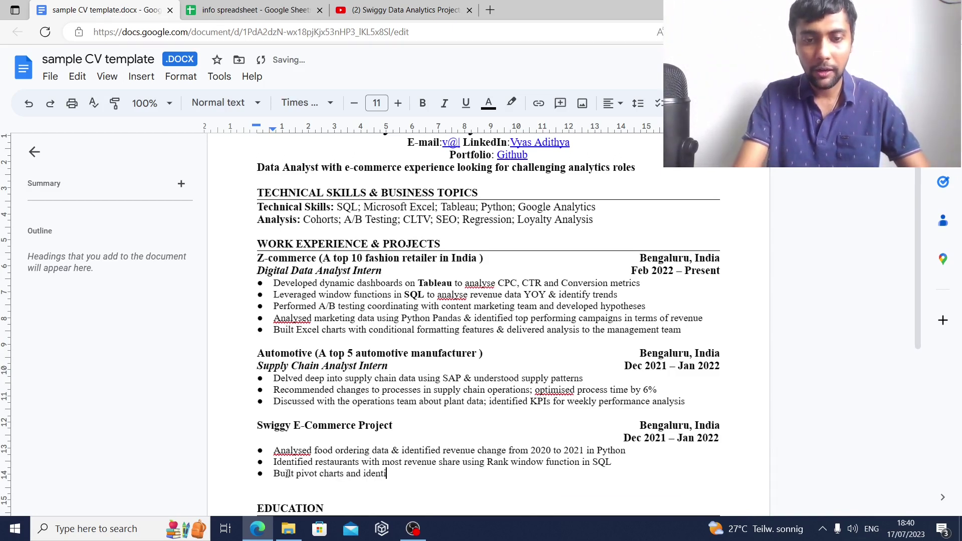
pyautogui.write('fied cities w')
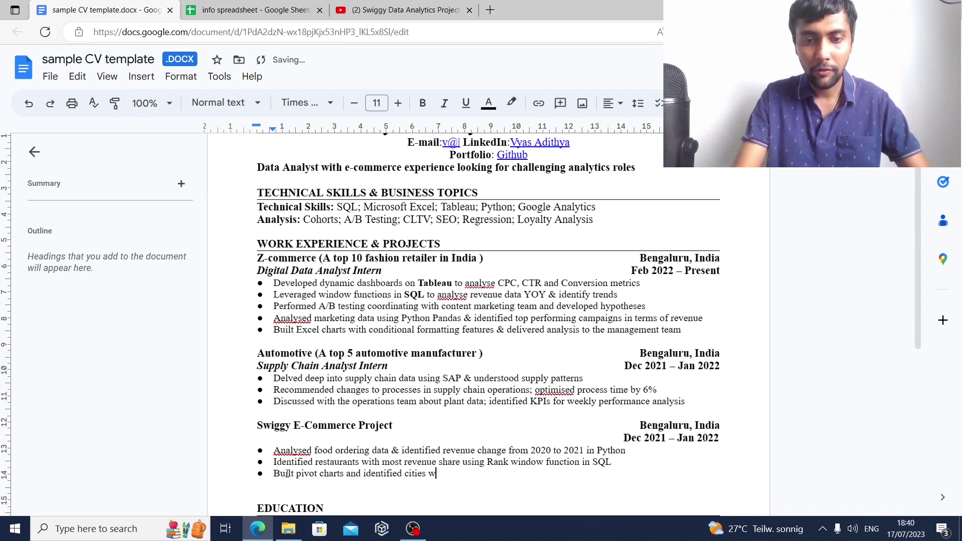
pyautogui.write('ith most sale')
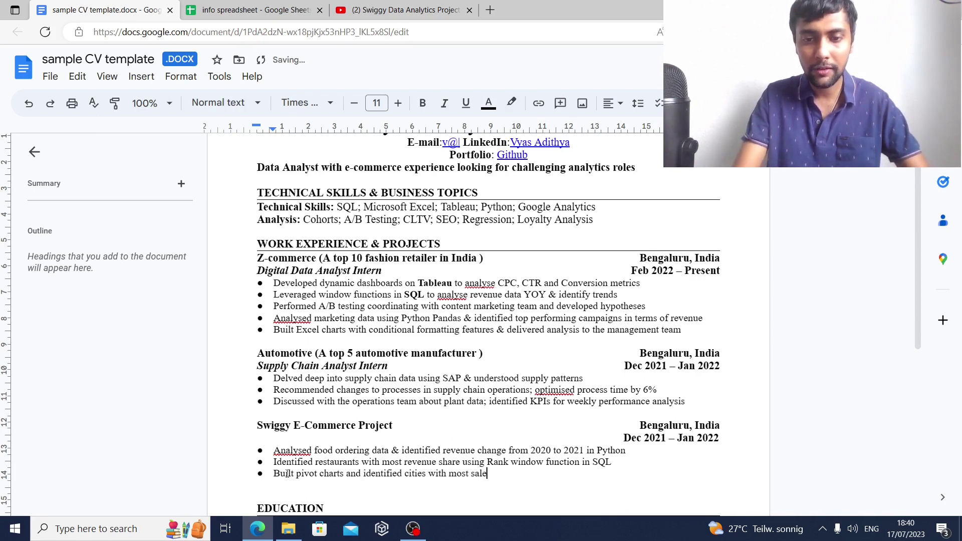
pyautogui.write('s using M')
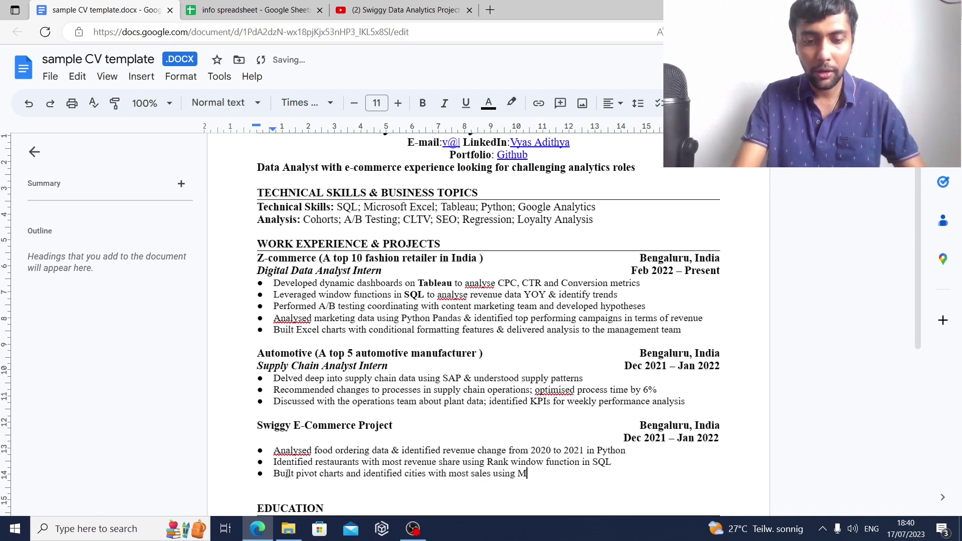
pyautogui.write('icrosoft Excel')
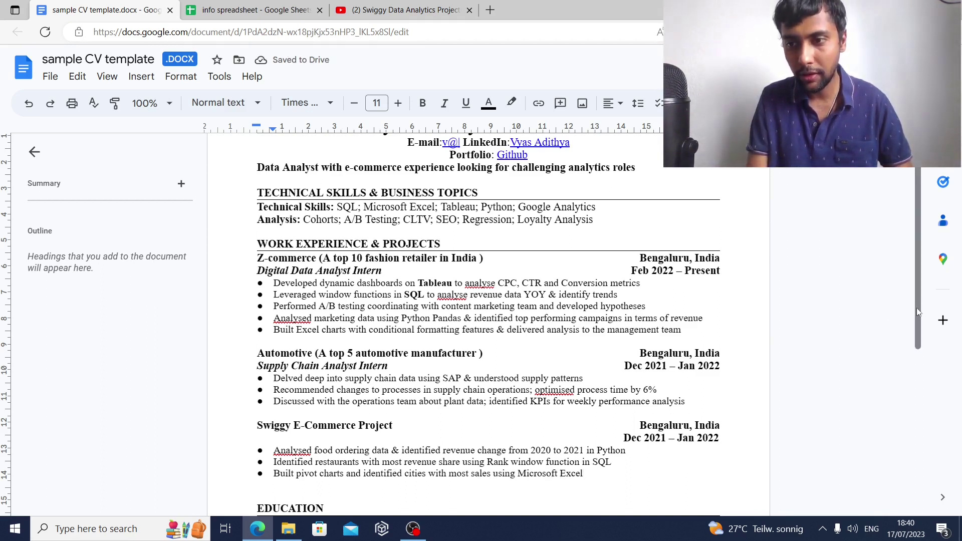
# Step: Review the remaining projects listed below the Swiggy Project in the info spreadsheet
pyautogui.moveTo(915, 307); pyautogui.dragTo(921, 335)
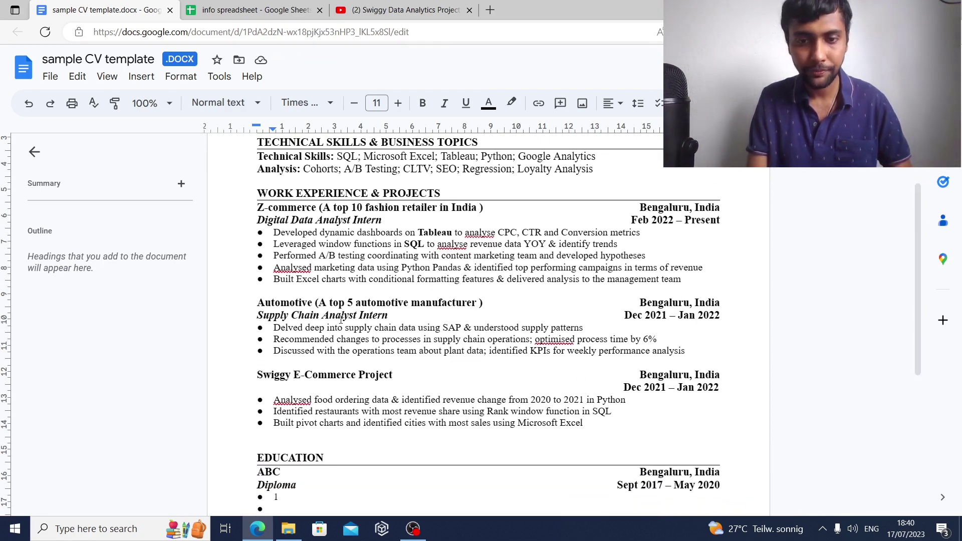
pyautogui.click(241, 9)
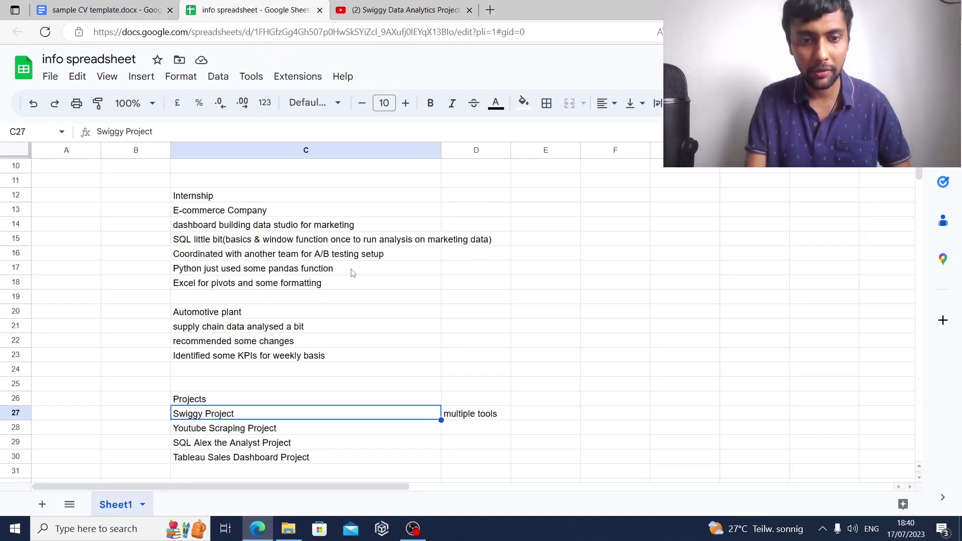
pyautogui.press('Down')
pyautogui.press('Down')
pyautogui.press('Down')
pyautogui.press('Down')
pyautogui.press('Up')
pyautogui.press('Up')
pyautogui.press('Up')
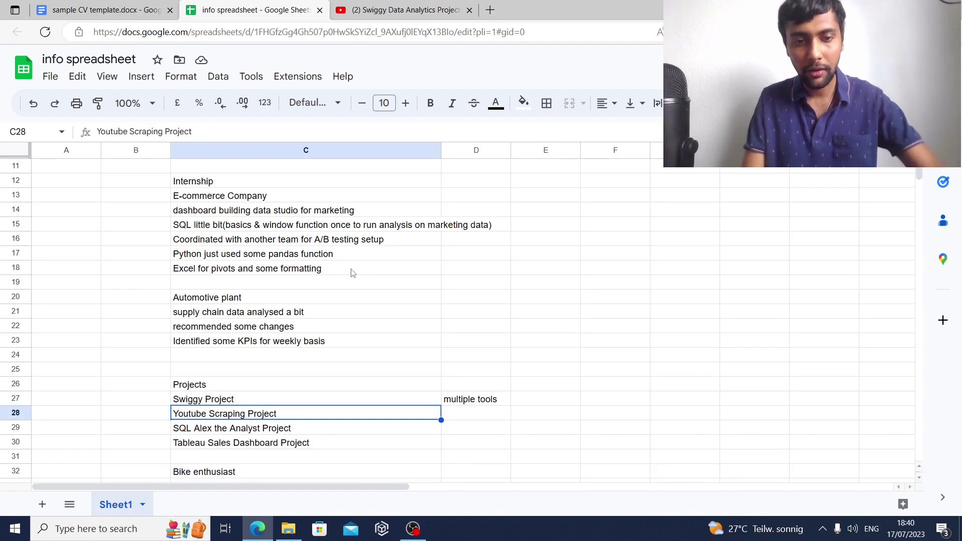
pyautogui.hotkey('shift', 'Down')
pyautogui.hotkey('shift', 'Down')
pyautogui.hotkey('shift', 'Down')
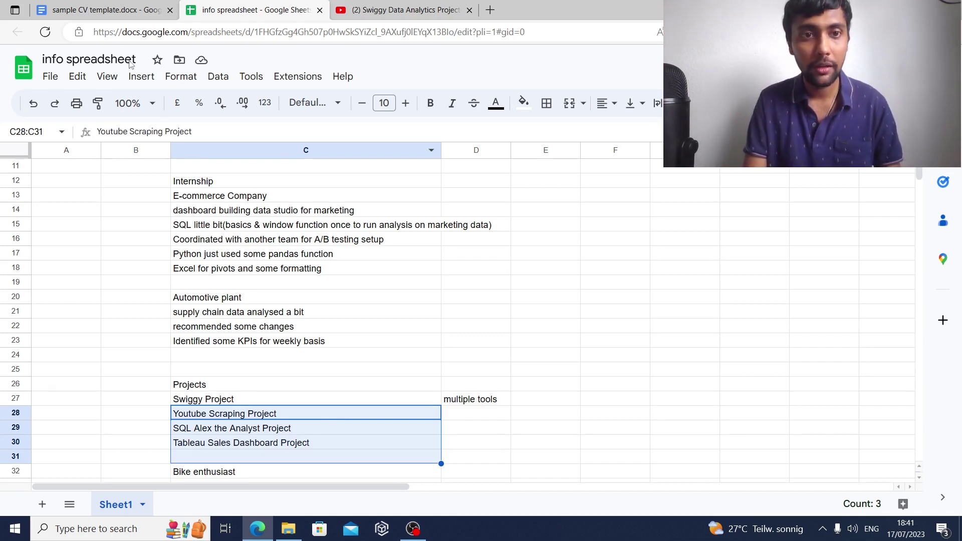
# Step: Back in the CV, complete the first education entry's school as "ABC Academy" and its qualification as "Diploma in Data Analytics"
pyautogui.click(115, 7)
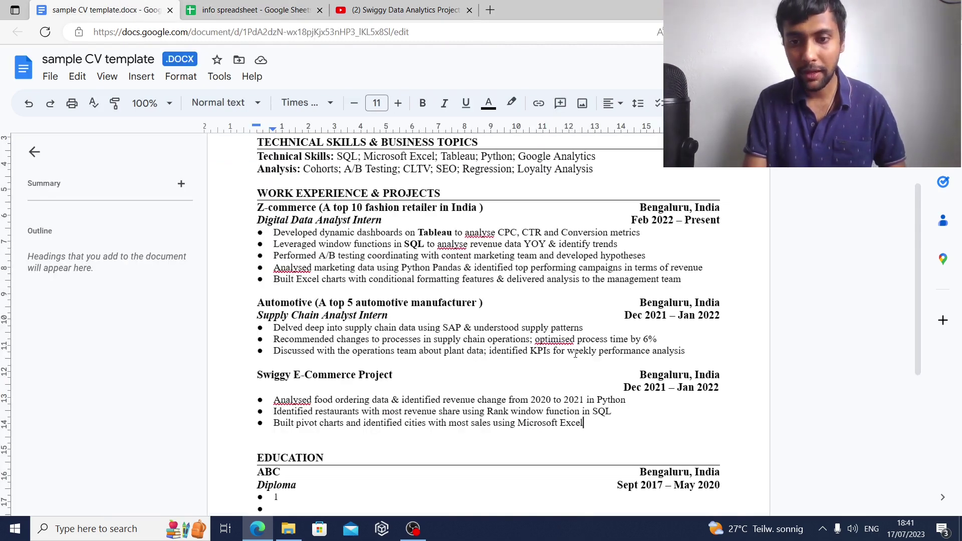
pyautogui.scroll(-2, 922, 341)
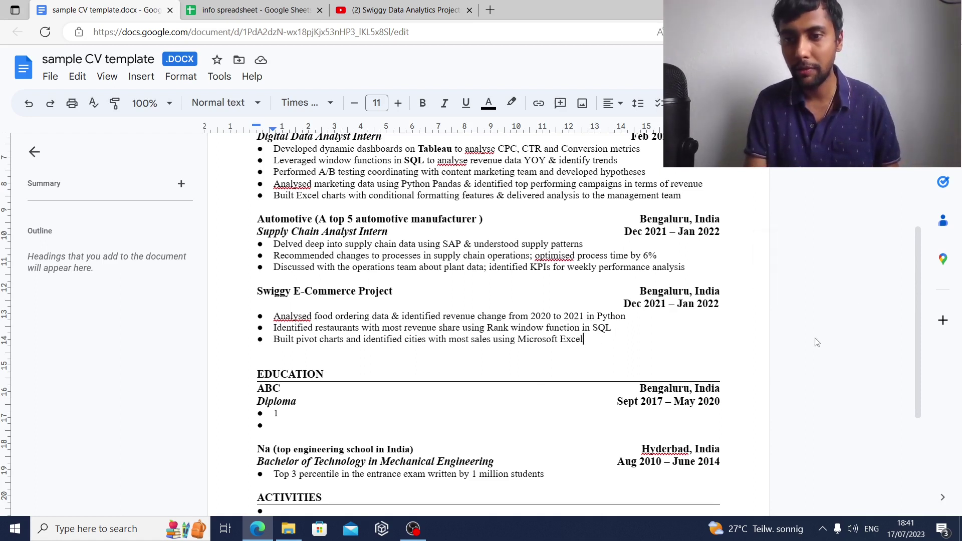
pyautogui.click(292, 387)
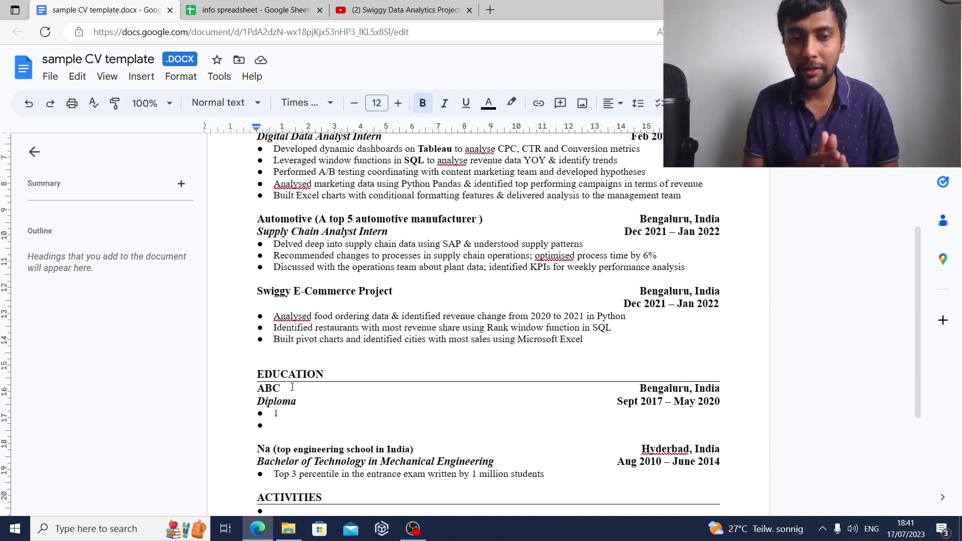
pyautogui.write('Acad')
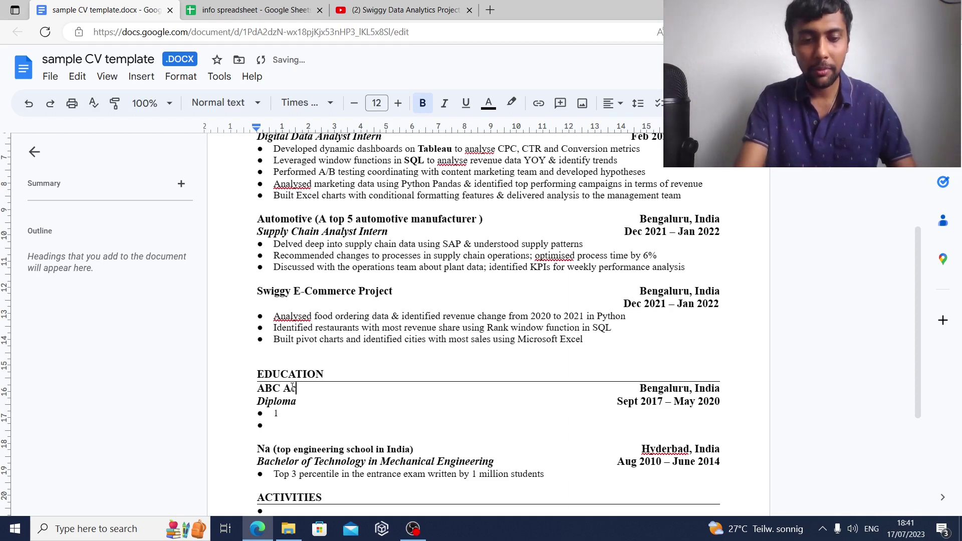
pyautogui.write('emy')
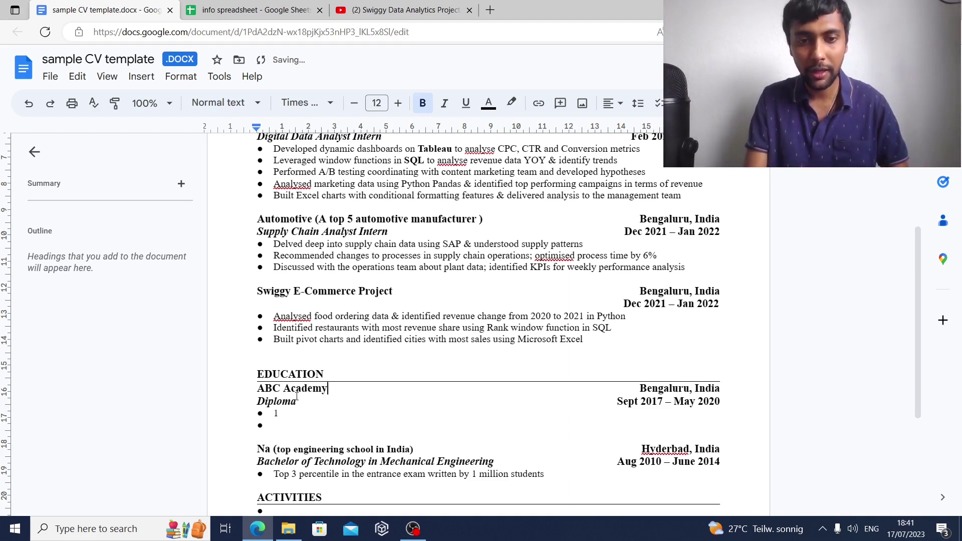
pyautogui.click(297, 398)
pyautogui.write('in Da')
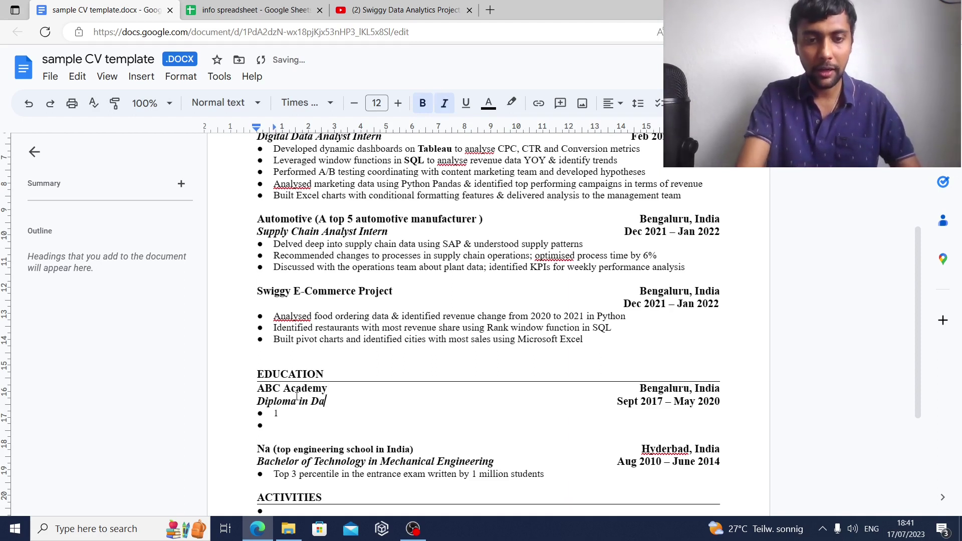
pyautogui.write('ta Analytics')
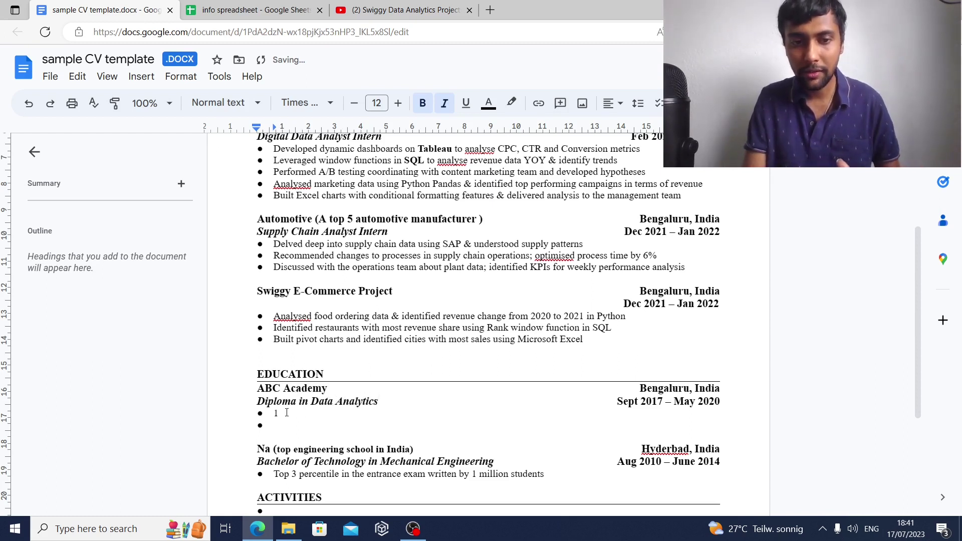
# Step: Replace the first bullet under the diploma with "Finished in top 10% of the batch"
pyautogui.press('BackSpace')
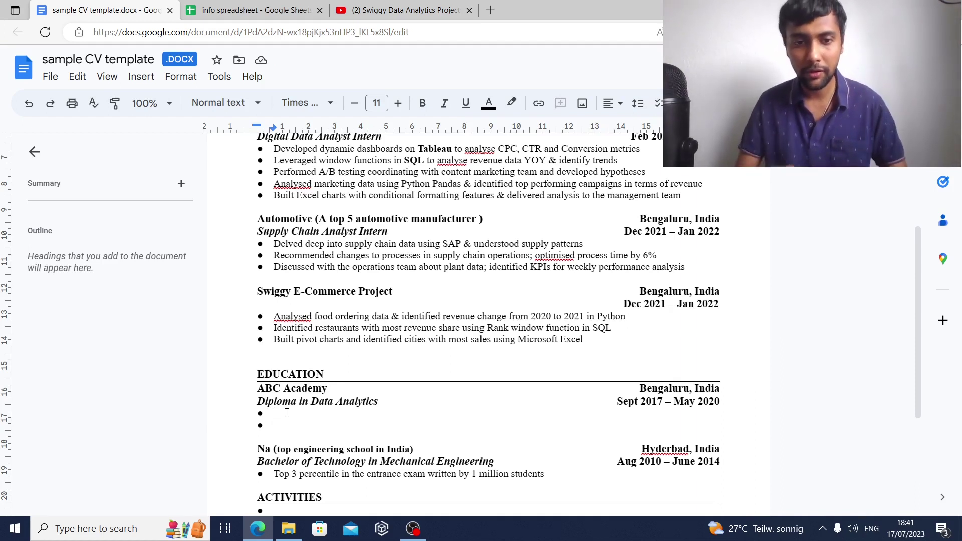
pyautogui.write('Fin')
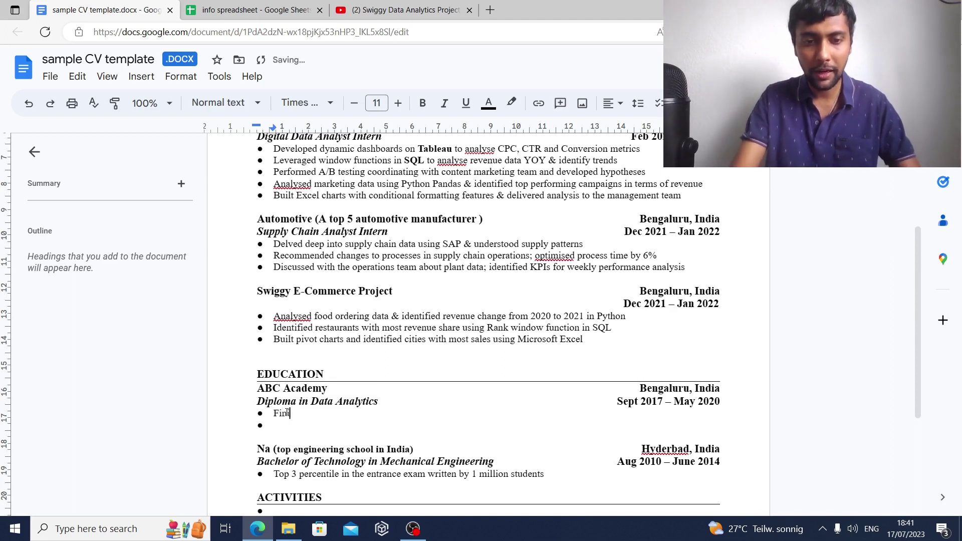
pyautogui.write('ished in top 10')
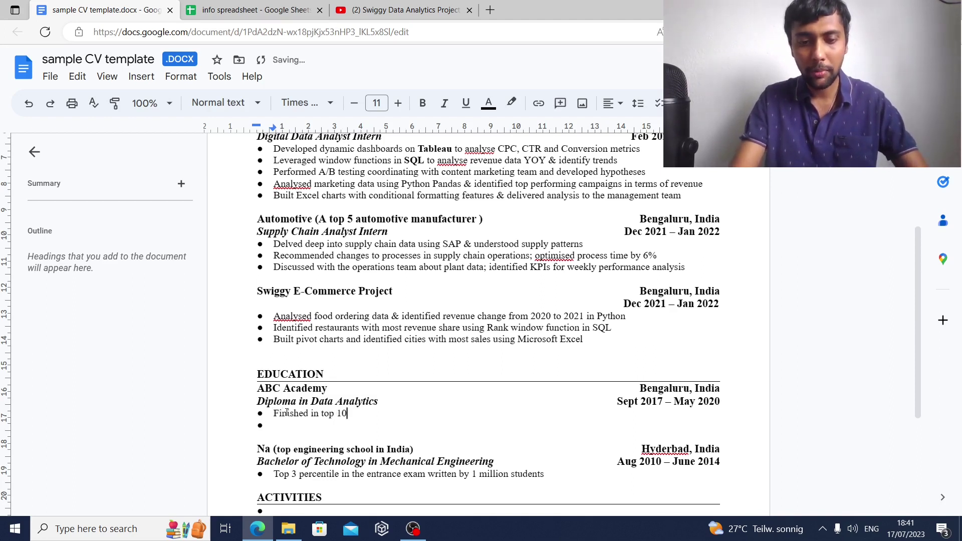
pyautogui.write('% of the batch')
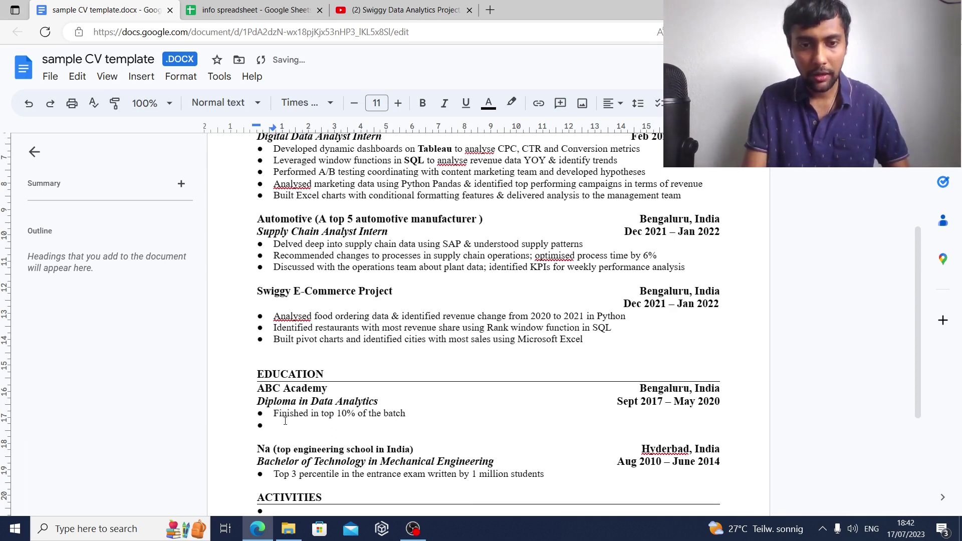
# Step: Fill the empty second bullet under the diploma with "Final Project about Covid Data Analysis"
pyautogui.click(285, 420)
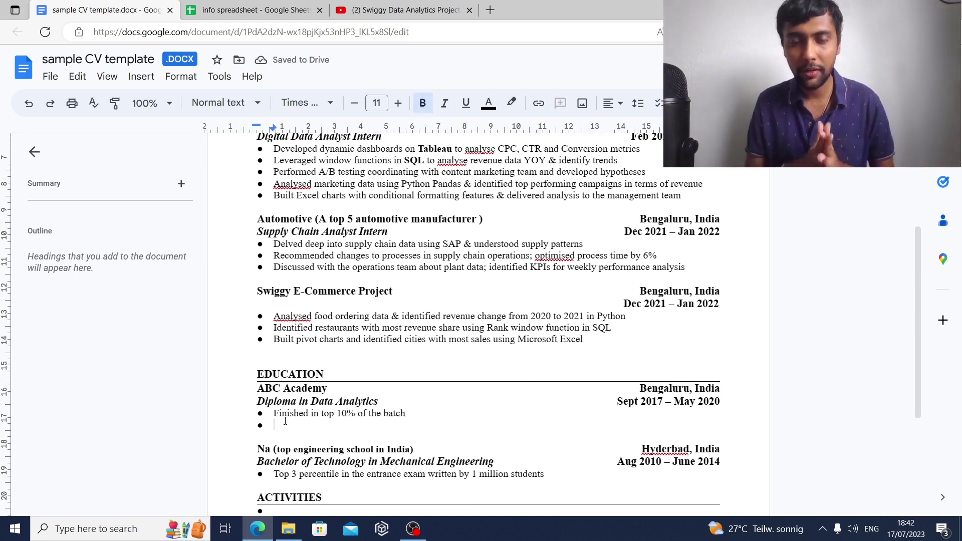
pyautogui.write('Final')
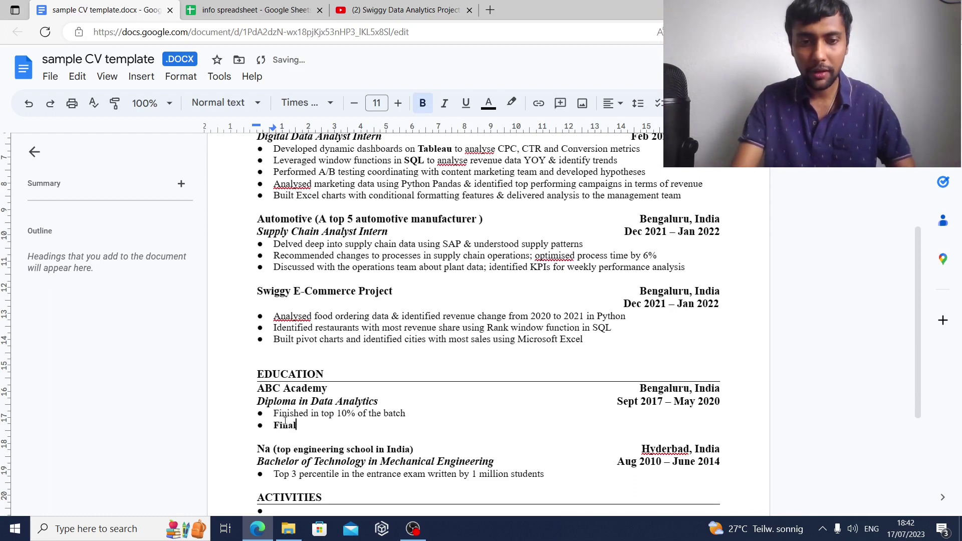
pyautogui.write(' Proe')
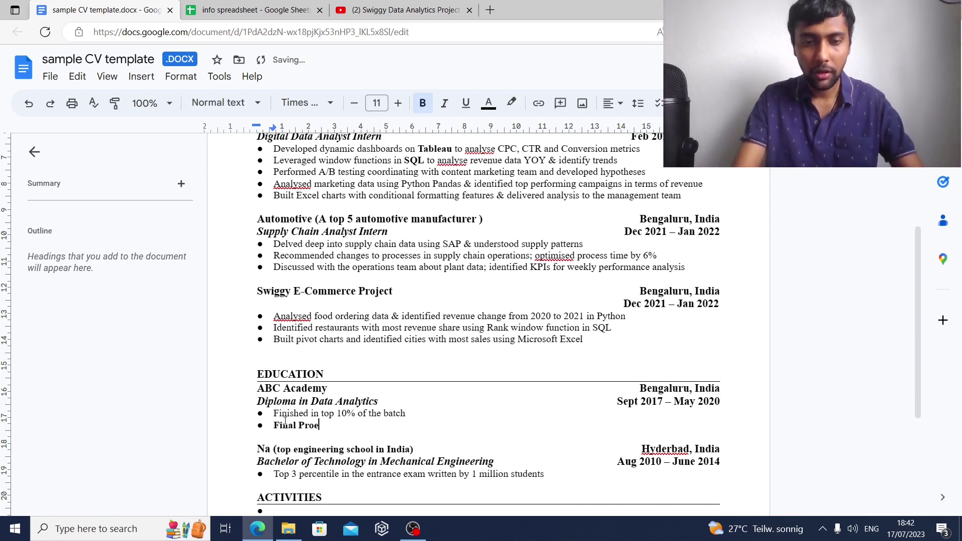
pyautogui.press('BackSpace')
pyautogui.press('BackSpace')
pyautogui.write('oject')
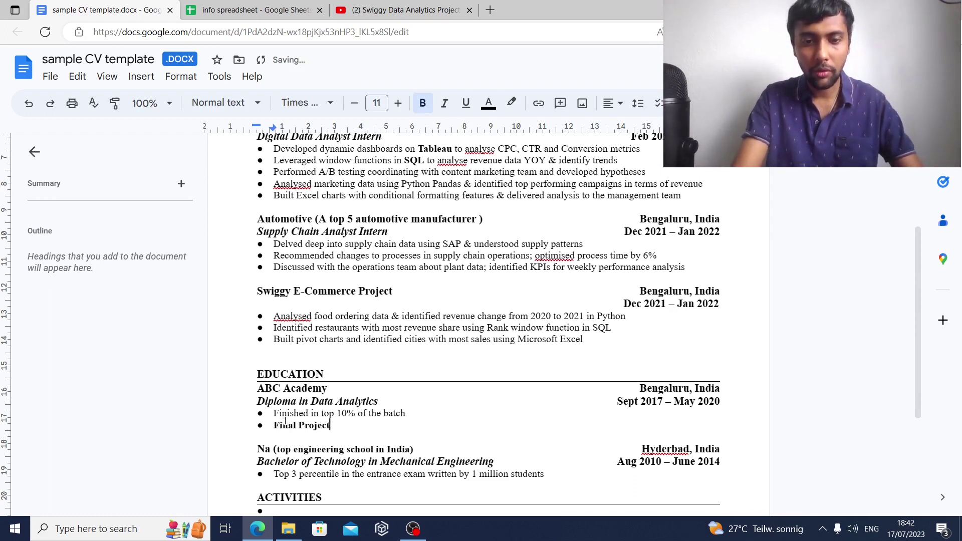
pyautogui.write(' about ')
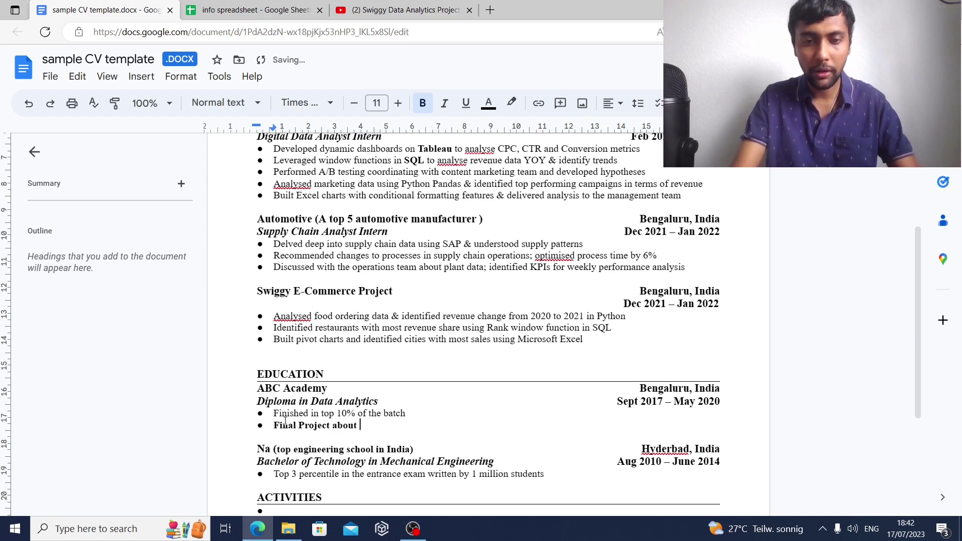
pyautogui.write('Covid Dat')
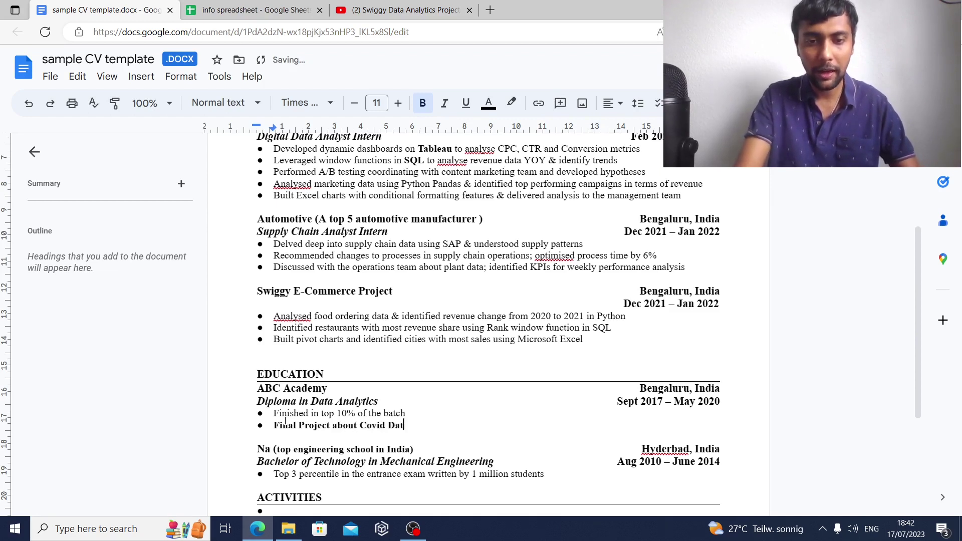
pyautogui.write('a Ana')
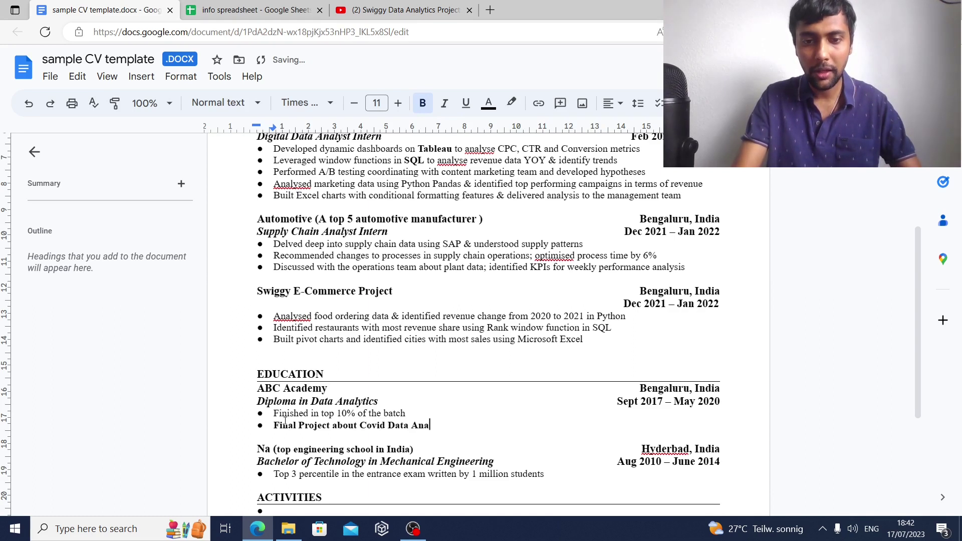
pyautogui.write('lysis')
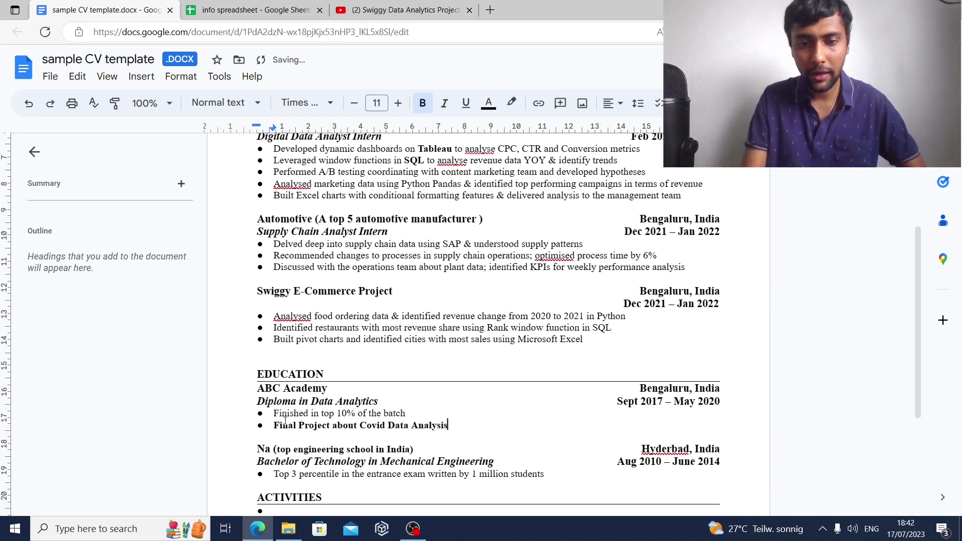
# Step: Remove the bold formatting from the diploma's final project bullet
pyautogui.moveTo(406, 412); pyautogui.dragTo(273, 412)
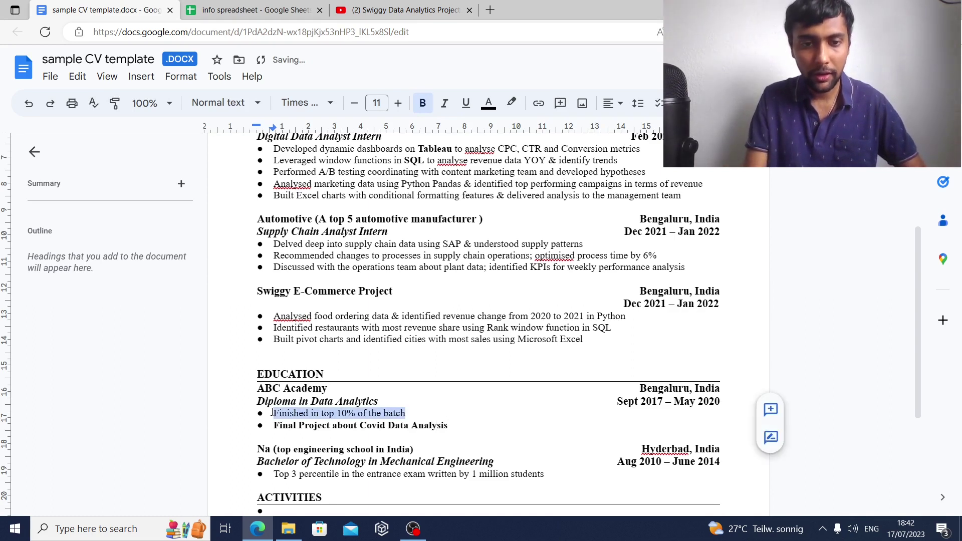
pyautogui.click(454, 426)
pyautogui.moveTo(448, 425); pyautogui.dragTo(277, 424)
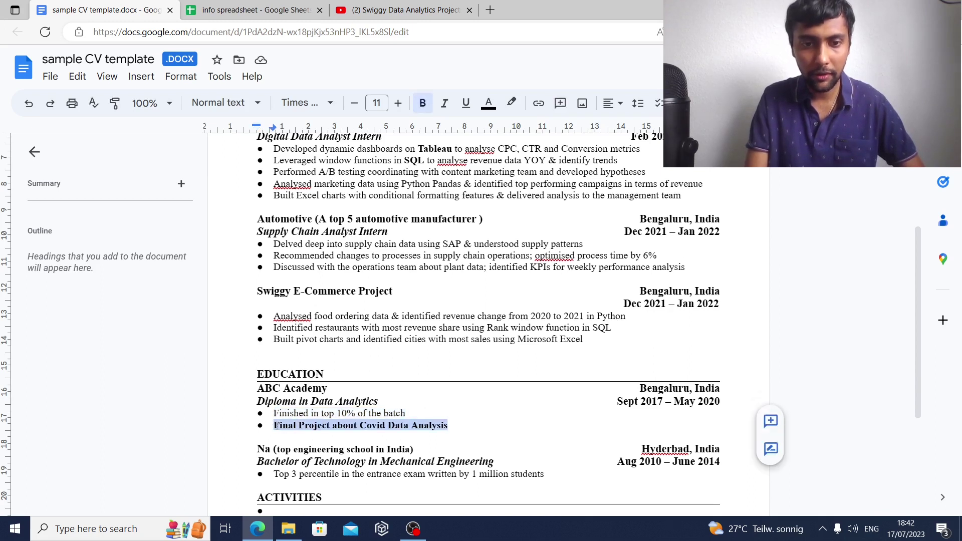
pyautogui.click(422, 107)
pyautogui.click(408, 425)
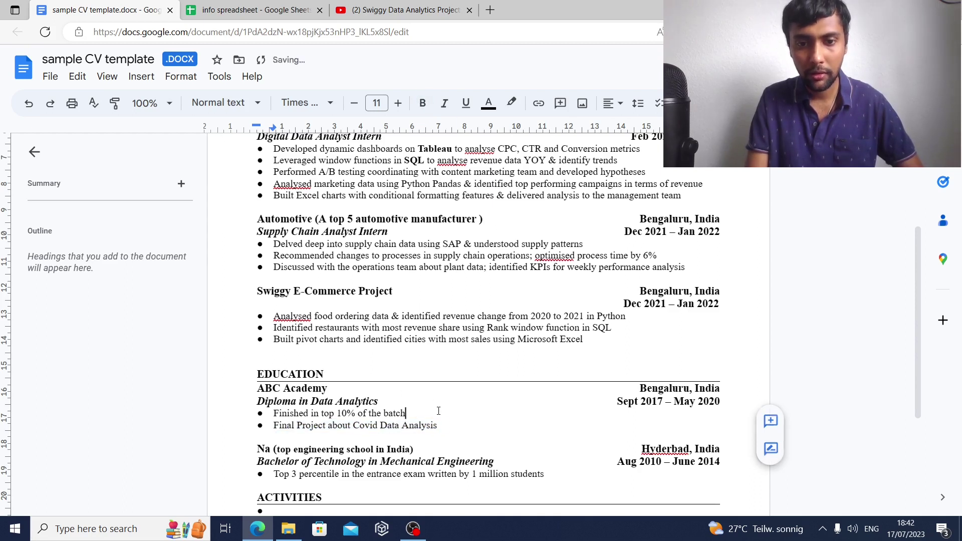
# Step: Add "College" after "Na" in the school name of the mechanical engineering degree
pyautogui.press('Down')
pyautogui.press('Down')
pyautogui.press('Down')
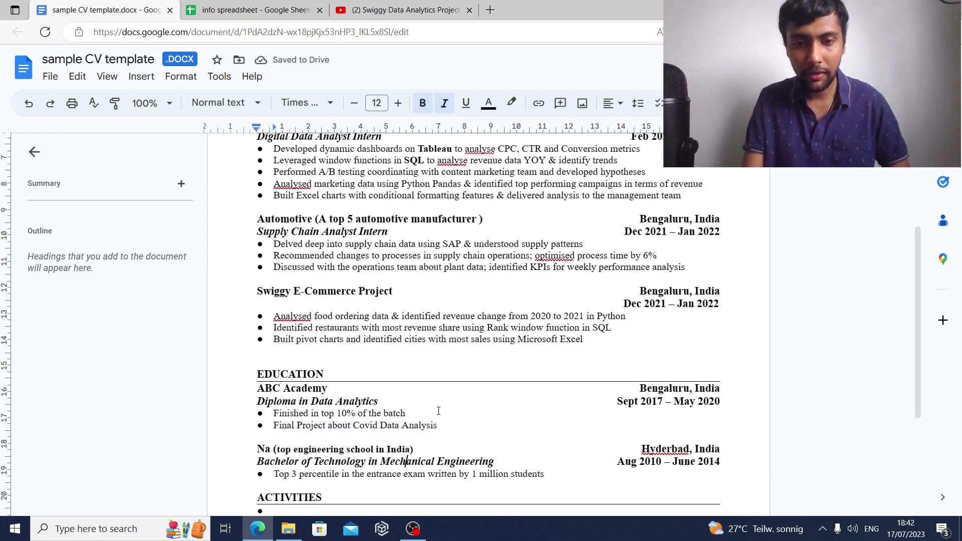
pyautogui.click(267, 451)
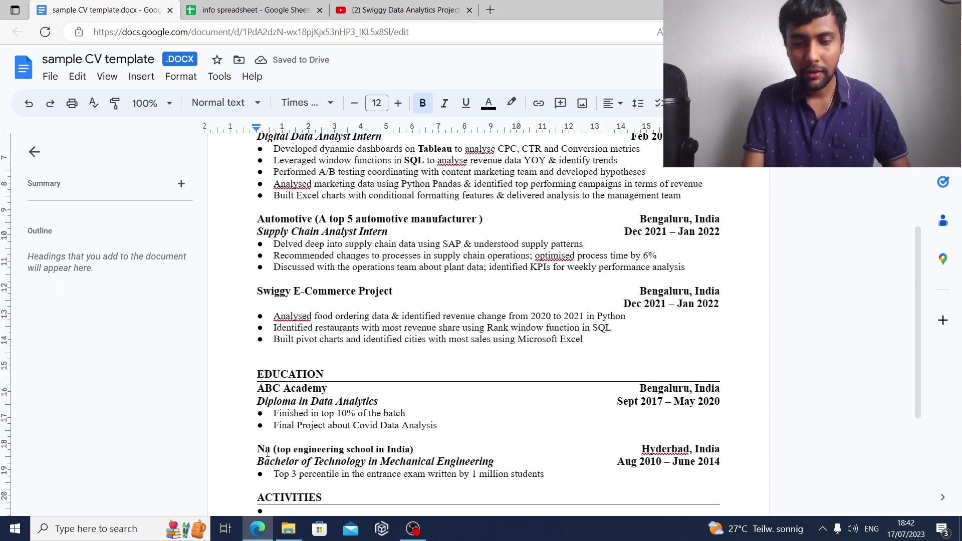
pyautogui.write('College')
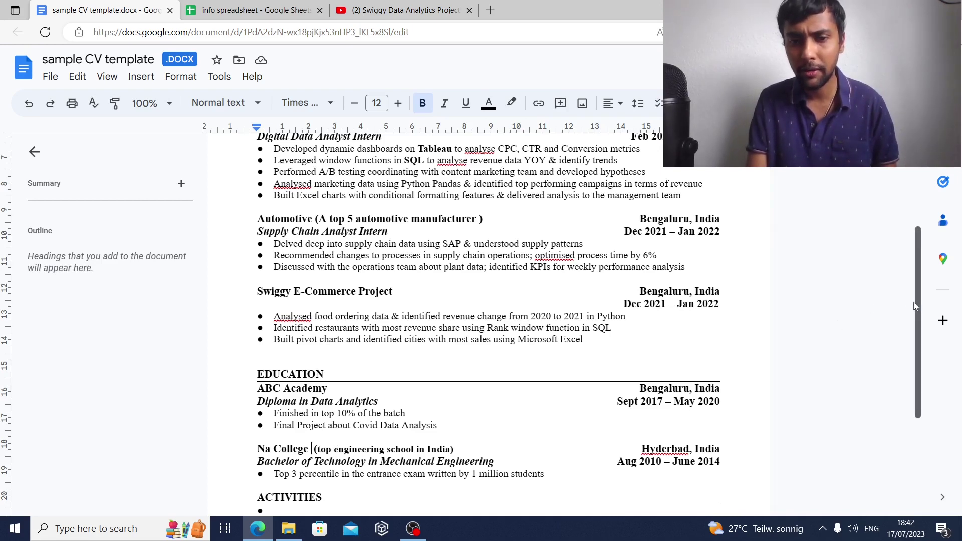
# Step: Correct the spelling of the Na College location to "Hyderabad" using the suggested correction
pyautogui.scroll(-1, 651, 401)
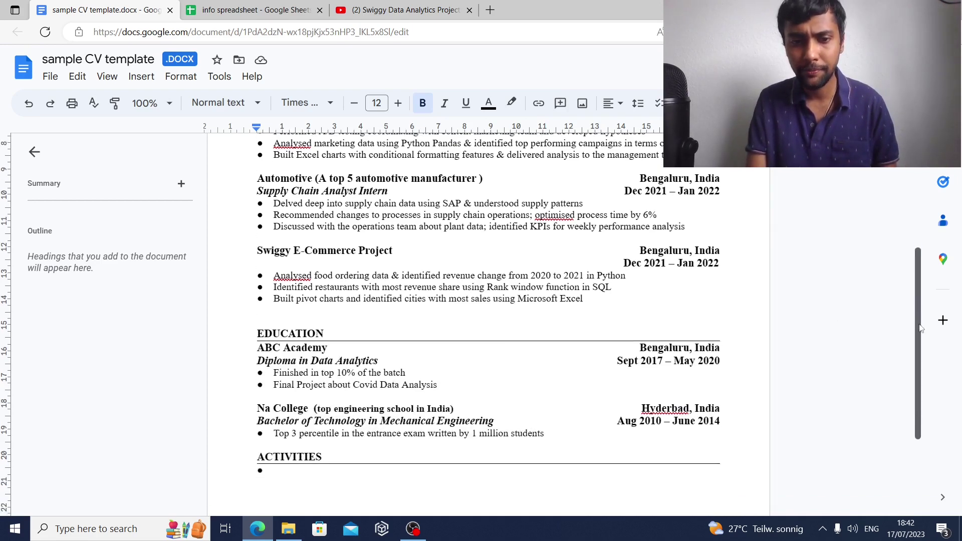
pyautogui.click(589, 430)
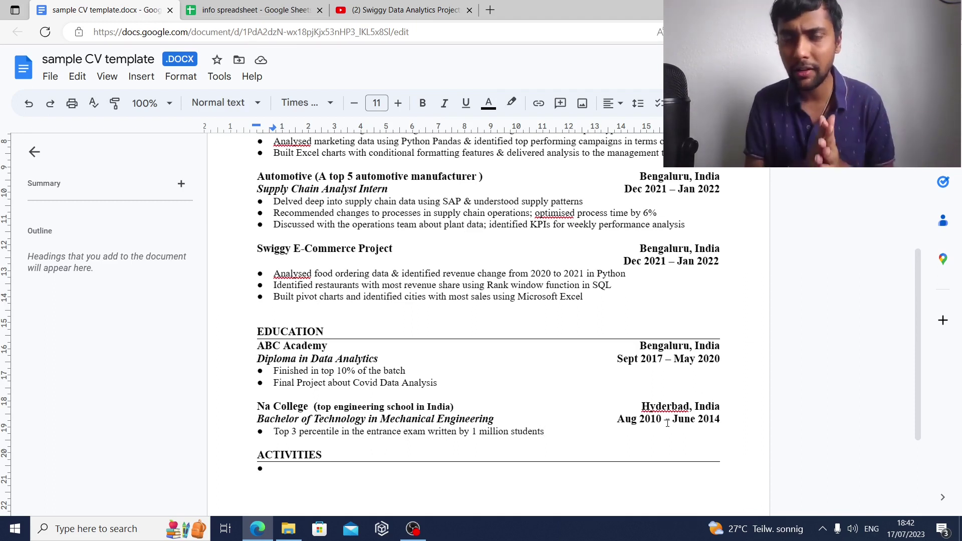
pyautogui.click(670, 406)
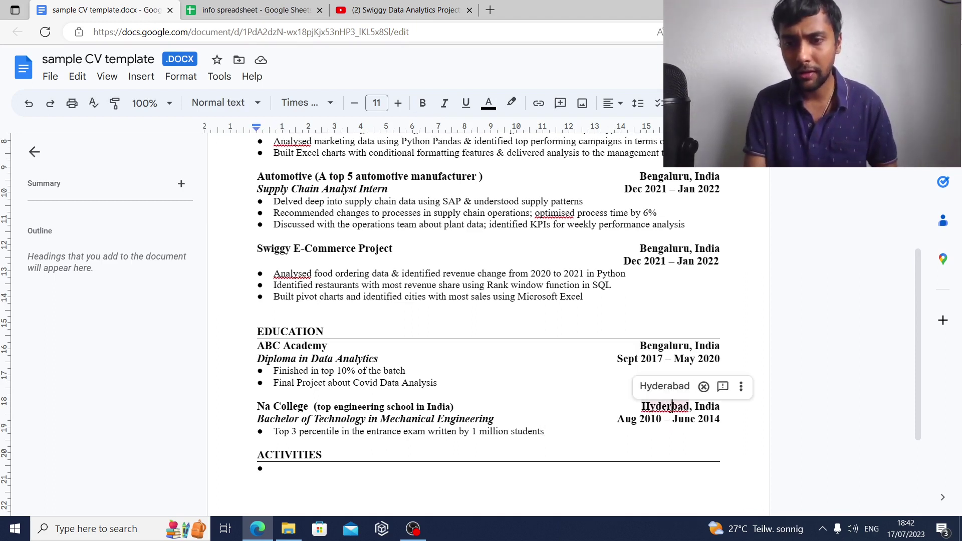
pyautogui.click(670, 386)
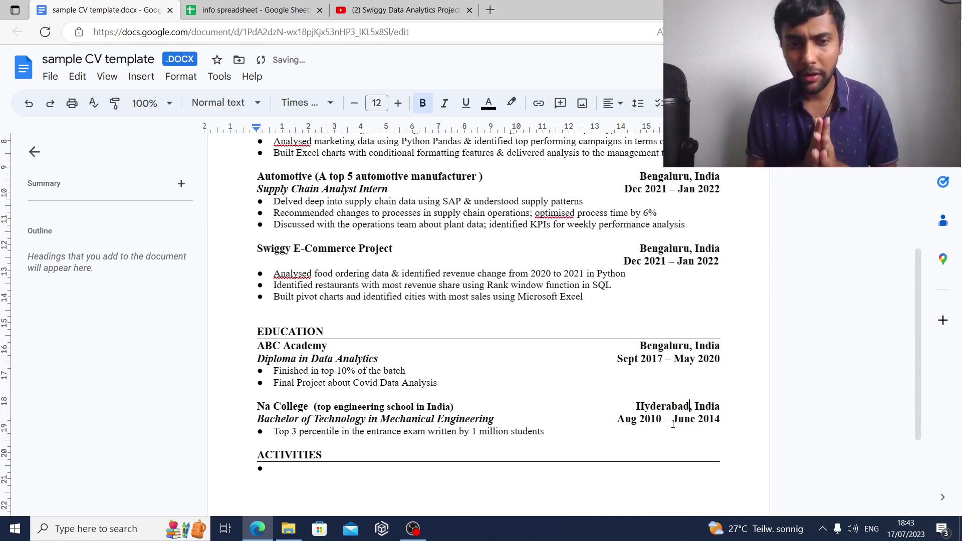
# Step: Add a second bullet under the mechanical engineering degree reading "Relevant Coursework: Maths-3 with a focus on statistics, Financial Analytics"
pyautogui.click(557, 431)
pyautogui.press('Return')
pyautogui.write('R')
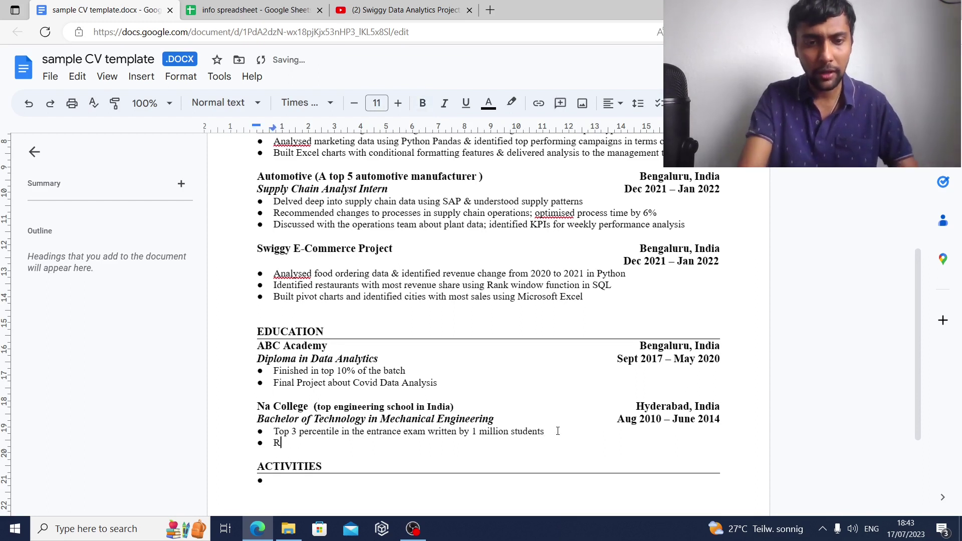
pyautogui.write('elevant C')
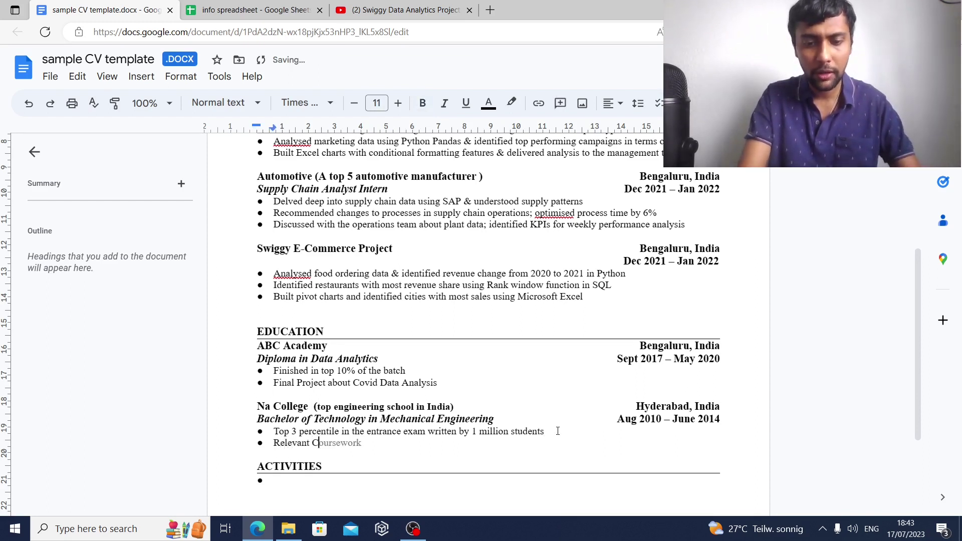
pyautogui.write('oursework')
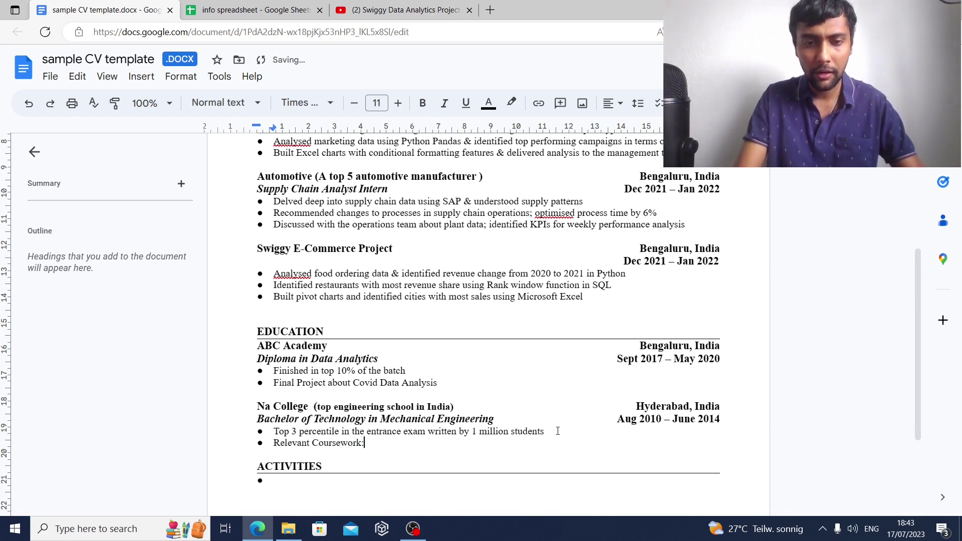
pyautogui.write(': Maths')
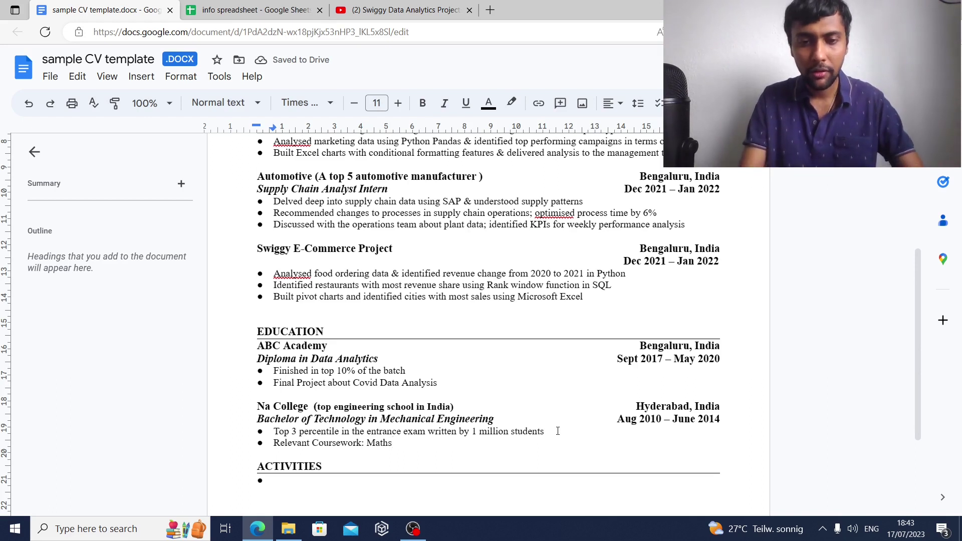
pyautogui.write('-3 with')
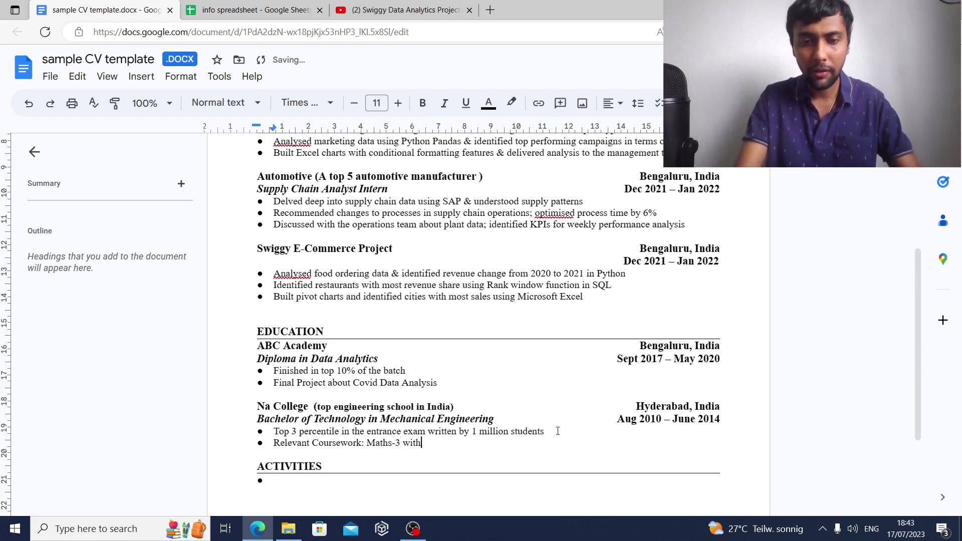
pyautogui.write(' a focus on stat')
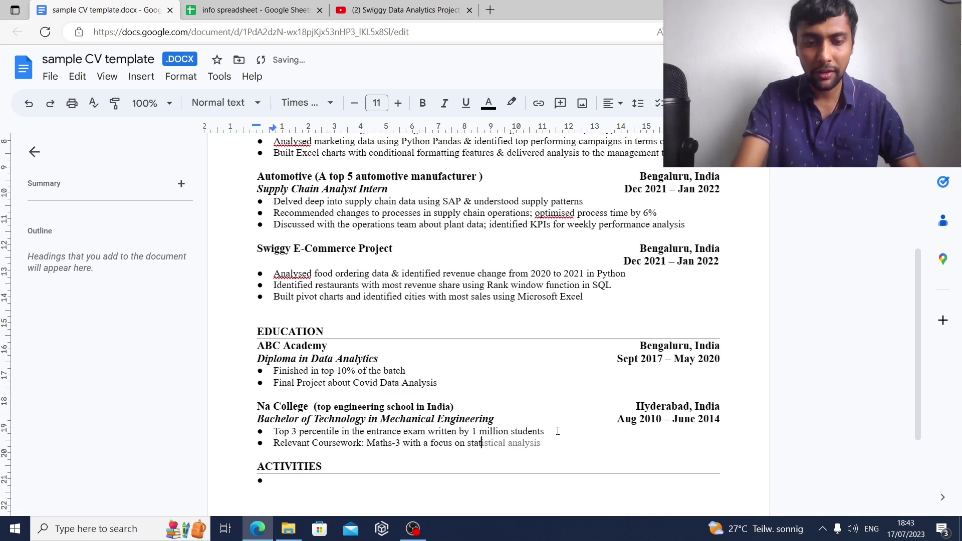
pyautogui.write('istics, F')
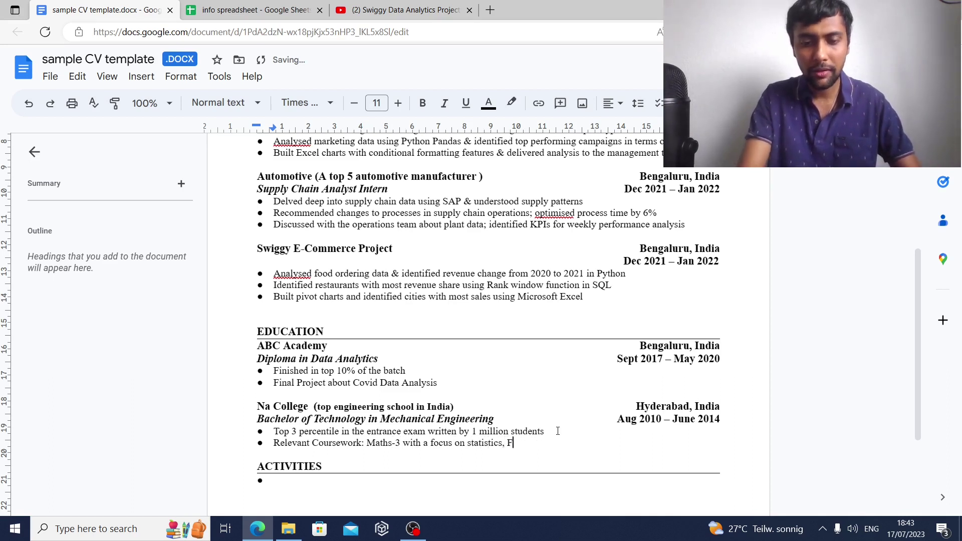
pyautogui.write('inancial A')
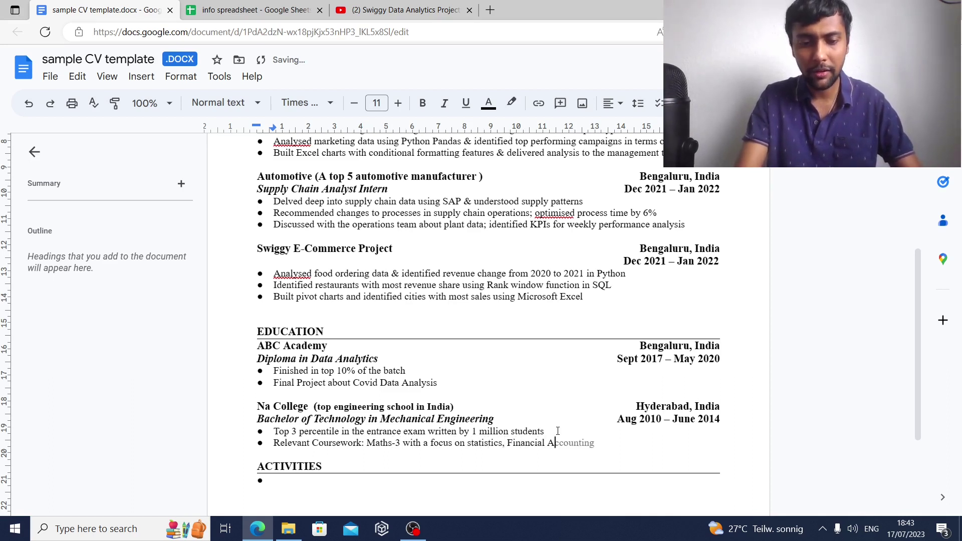
pyautogui.write('nalyti')
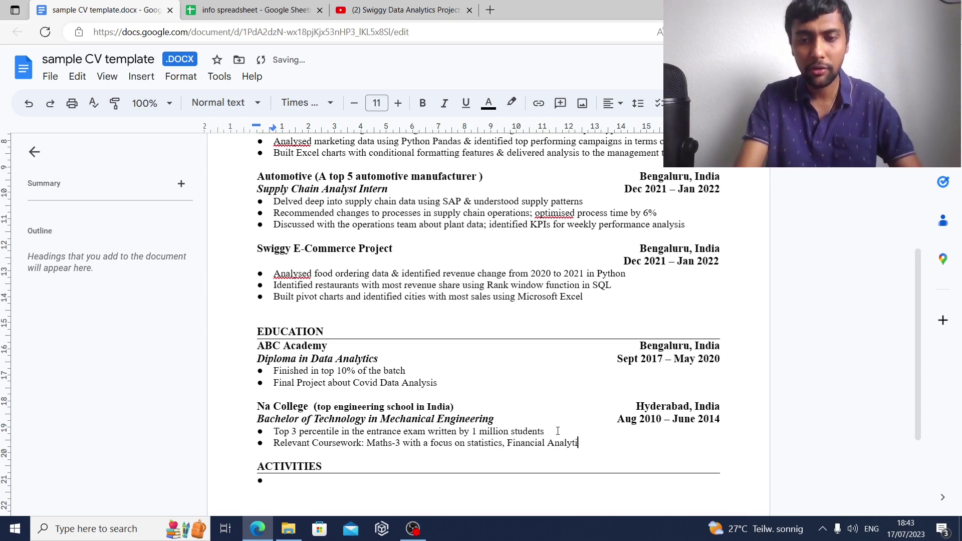
pyautogui.write('cs')
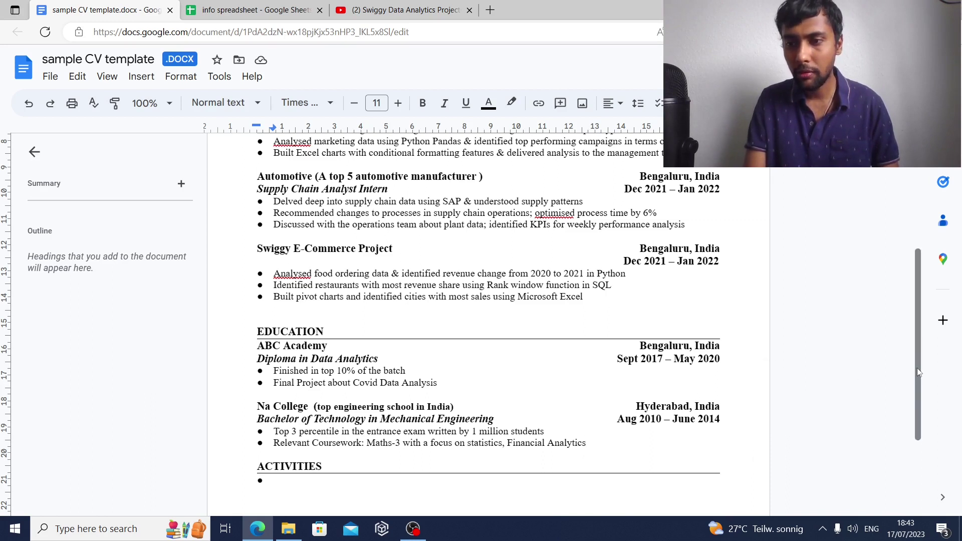
# Step: Fill the empty bullet under Activities with "Wall Painting Enthusiast"
pyautogui.moveTo(915, 368); pyautogui.dragTo(916, 384)
pyautogui.click(498, 446)
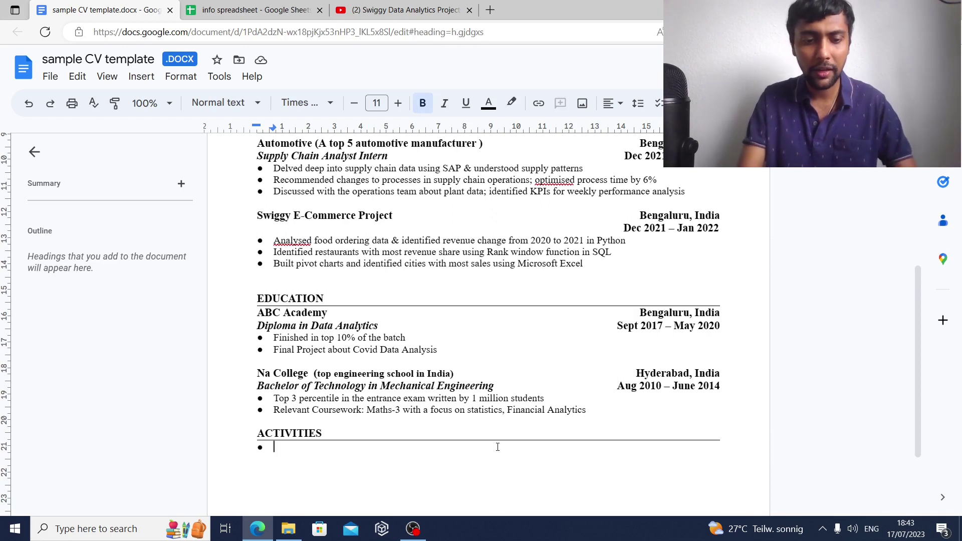
pyautogui.write('Wall Painting Eht')
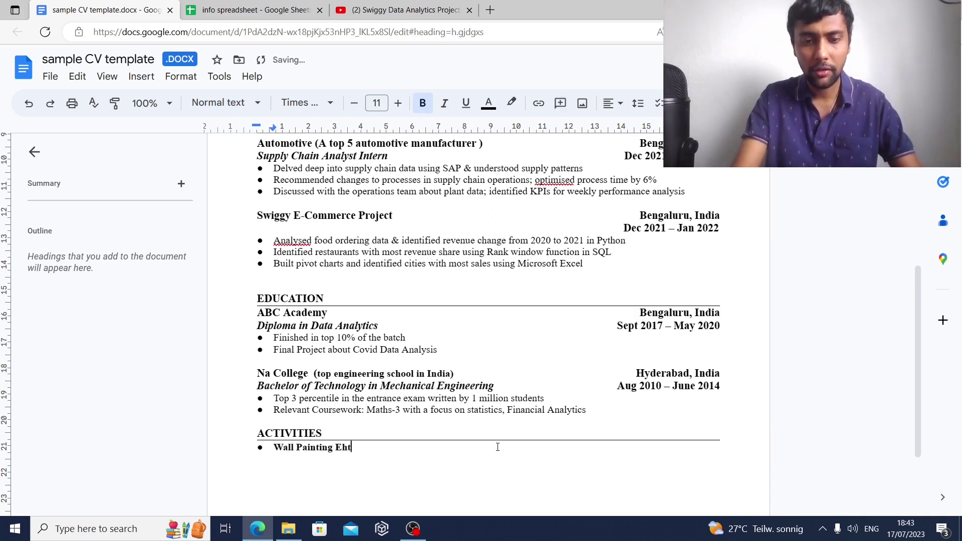
pyautogui.press('BackSpace')
pyautogui.press('BackSpace')
pyautogui.write('nthus')
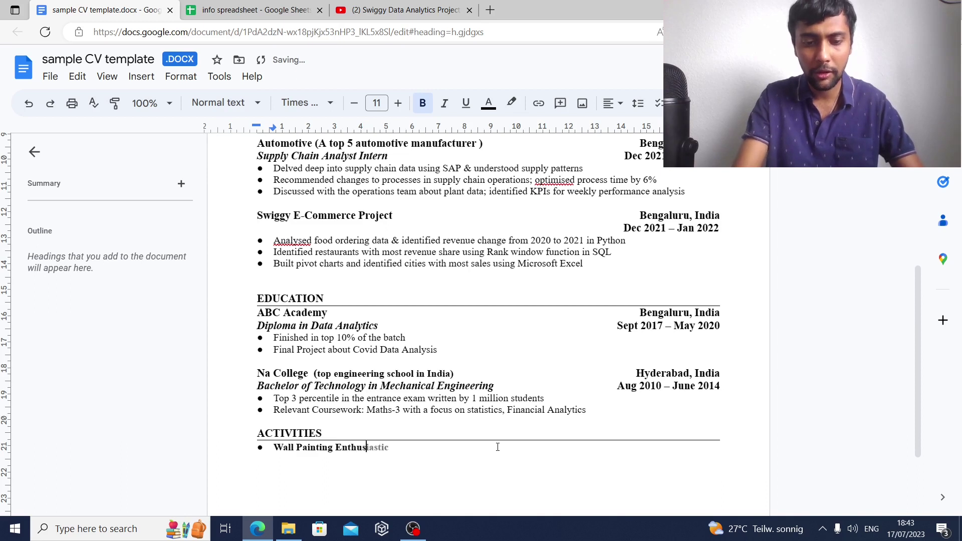
pyautogui.write('iast,')
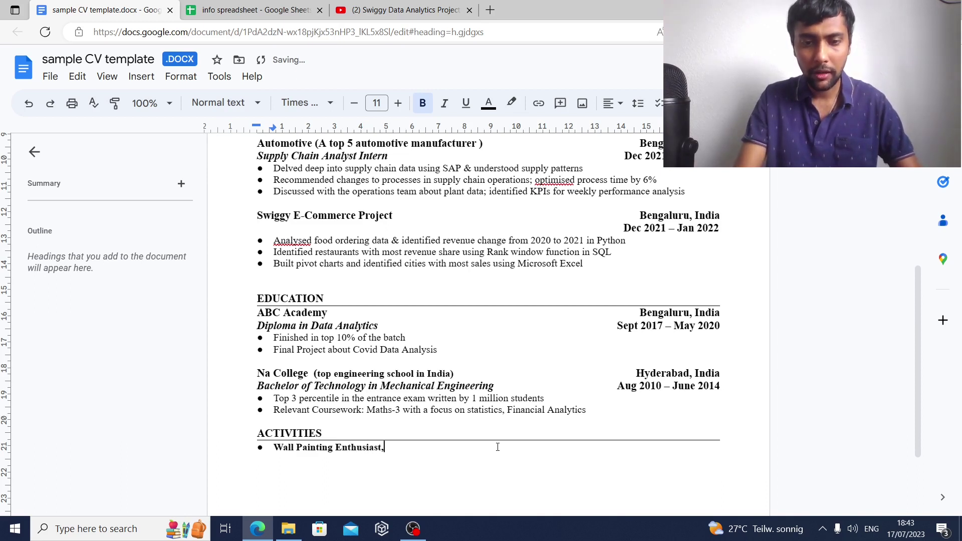
pyautogui.press('BackSpace')
# Step: Append "; Bike rider with 2000 kms of riding experience across India" to the Activities bullet
pyautogui.write('; B')
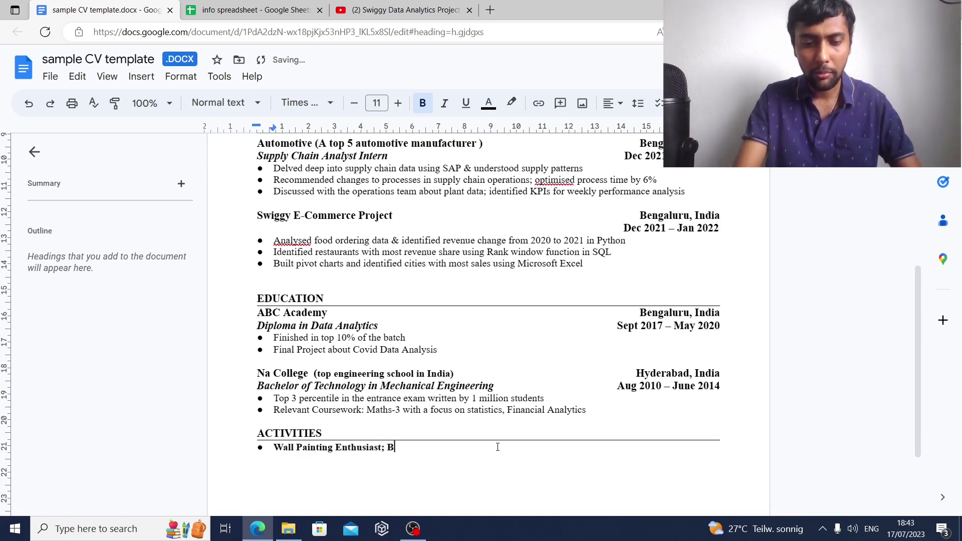
pyautogui.write('ike riding')
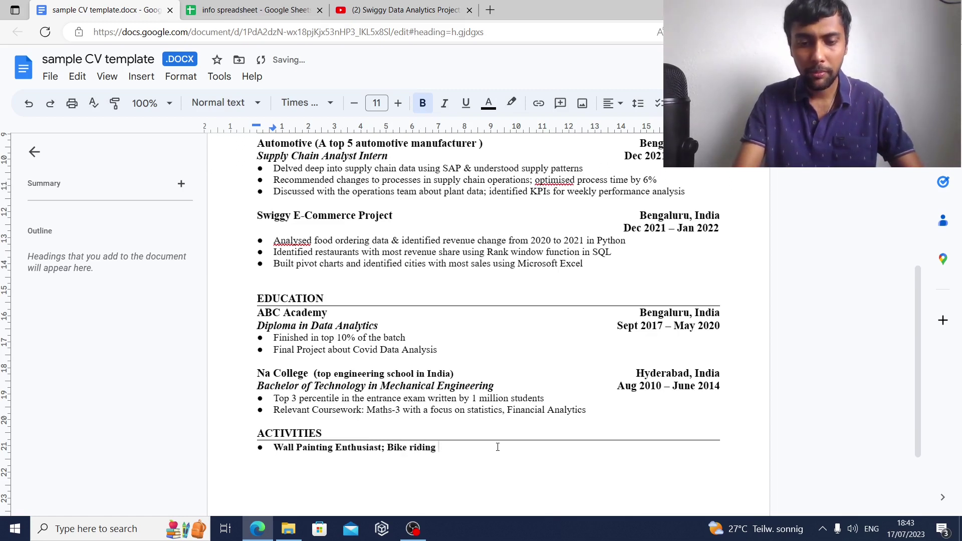
pyautogui.press('BackSpace')
pyautogui.press('BackSpace')
pyautogui.press('BackSpace')
pyautogui.press('BackSpace')
pyautogui.write('er n')
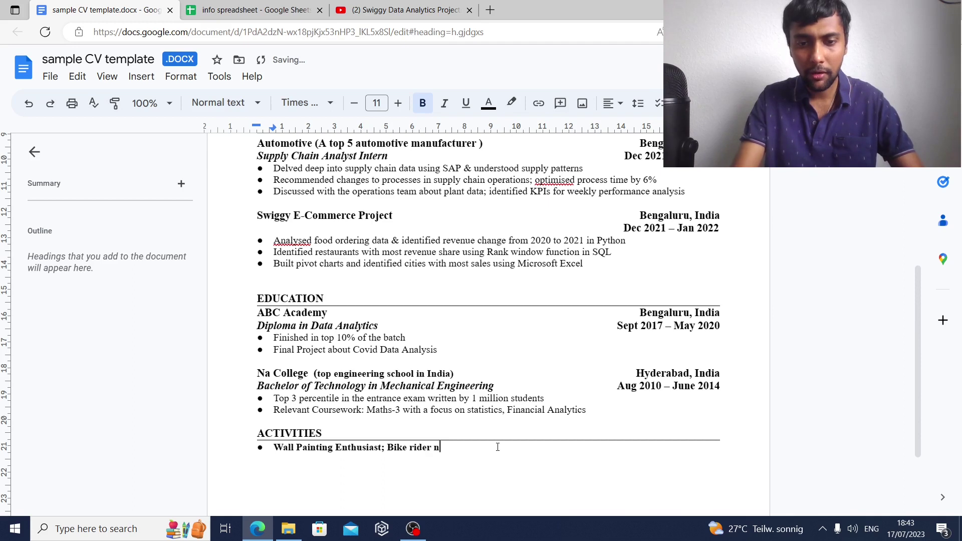
pyautogui.press('BackSpace')
pyautogui.write('with 200')
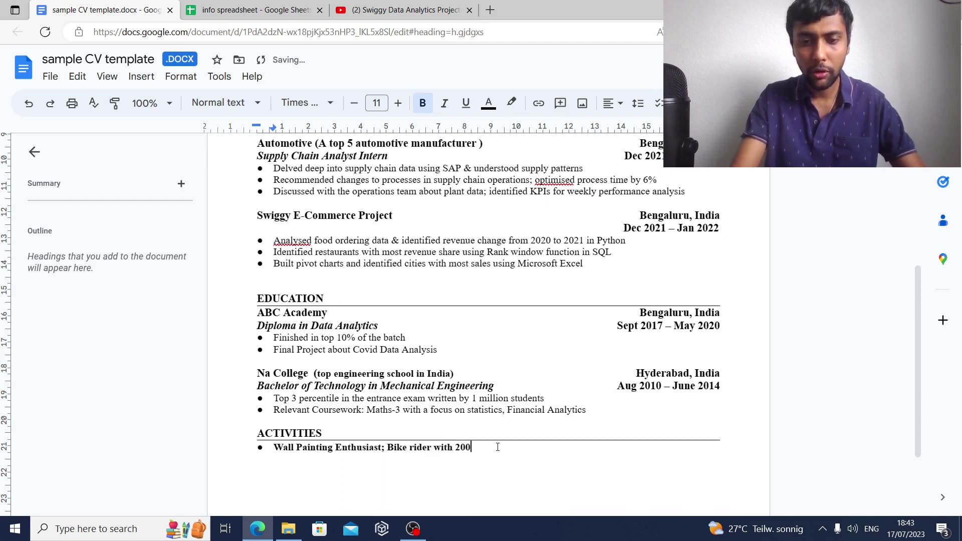
pyautogui.write('0 kms')
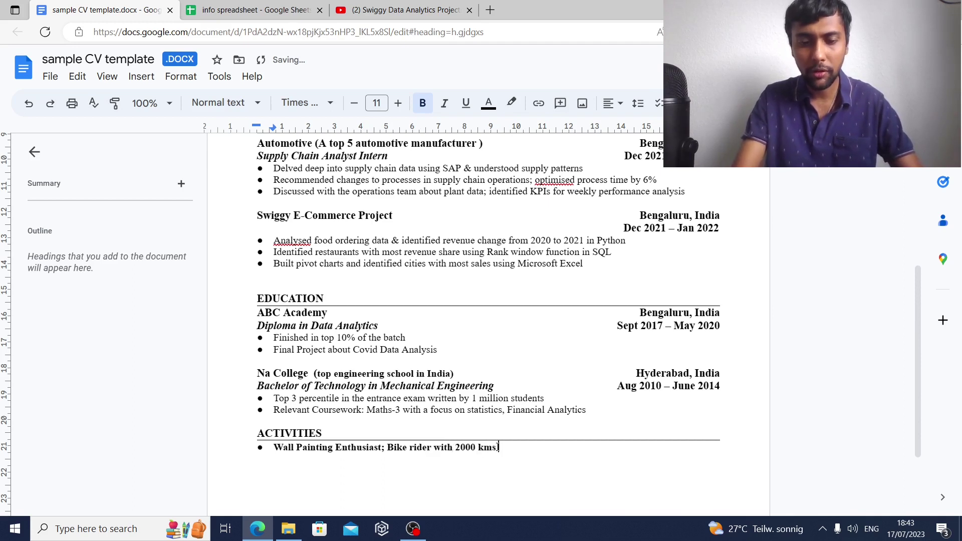
pyautogui.write(' of riding')
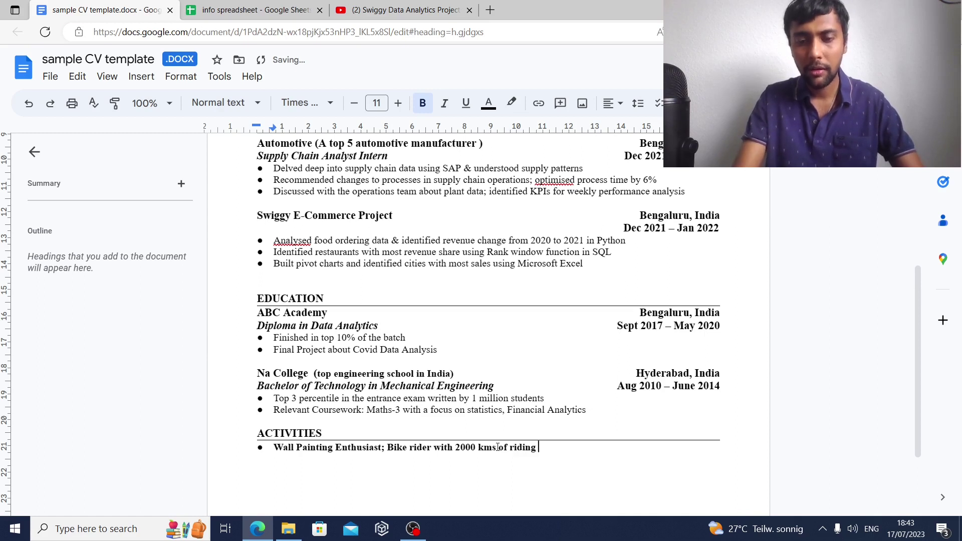
pyautogui.write(' experience acr')
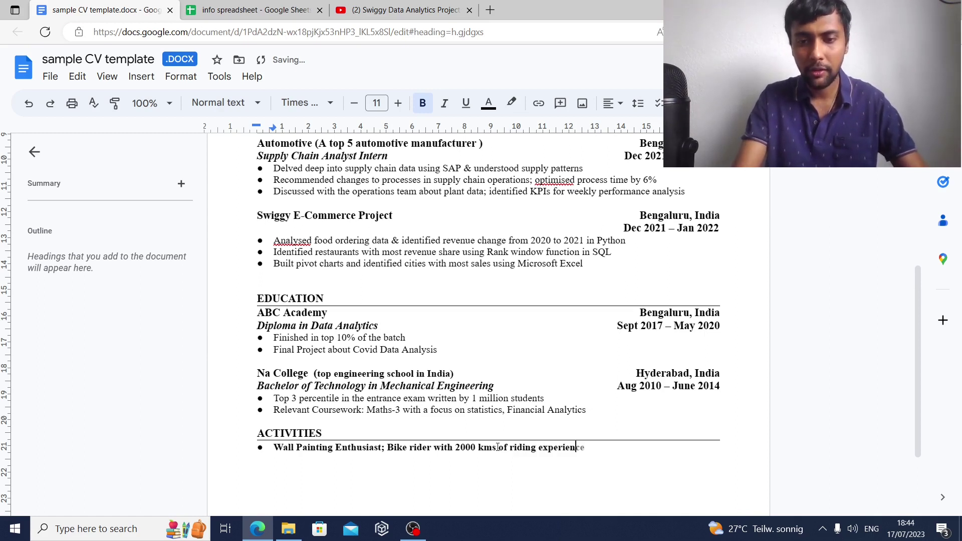
pyautogui.write('oss India')
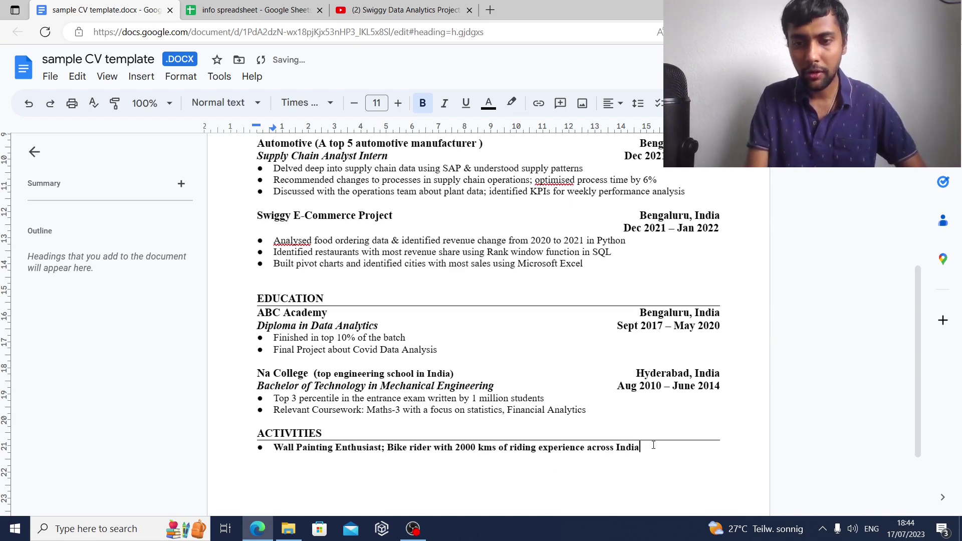
# Step: Remove the bold formatting from the whole Activities bullet
pyautogui.hotkey('shift', 'Left')
pyautogui.hotkey('shift', 'Left')
pyautogui.hotkey('shift', 'Left')
pyautogui.hotkey('shift', 'Left')
pyautogui.hotkey('shift', 'Left')
pyautogui.hotkey('shift', 'Left')
pyautogui.hotkey('shift', 'Left')
pyautogui.hotkey('shift', 'Left')
pyautogui.hotkey('shift', 'Left')
pyautogui.hotkey('shift', 'Left')
pyautogui.hotkey('shift', 'Left')
pyautogui.hotkey('shift', 'Left')
pyautogui.hotkey('shift', 'Left')
pyautogui.hotkey('shift', 'Left')
pyautogui.hotkey('shift', 'Left')
pyautogui.hotkey('shift', 'Left')
pyautogui.hotkey('shift', 'Left')
pyautogui.hotkey('shift', 'Left')
pyautogui.hotkey('shift', 'Left')
pyautogui.hotkey('shift', 'Left')
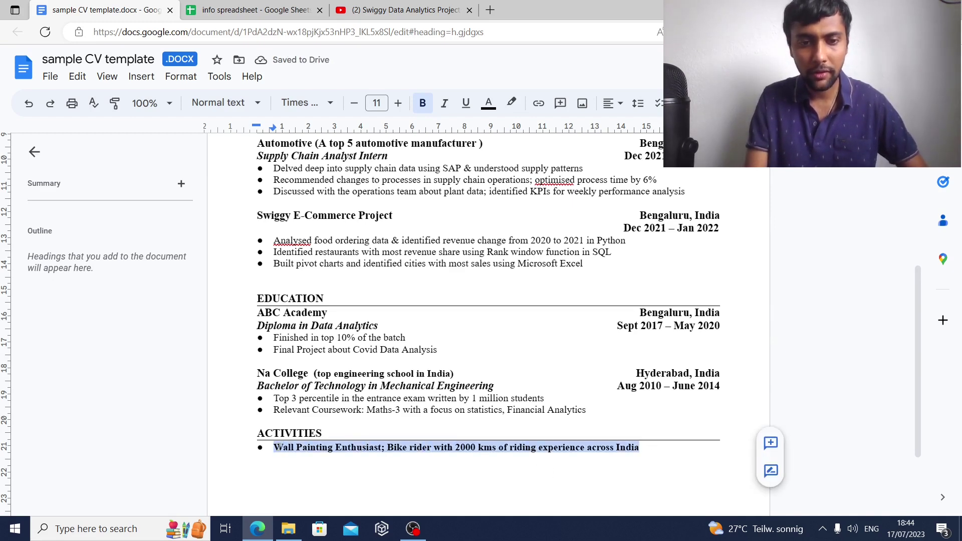
pyautogui.click(422, 103)
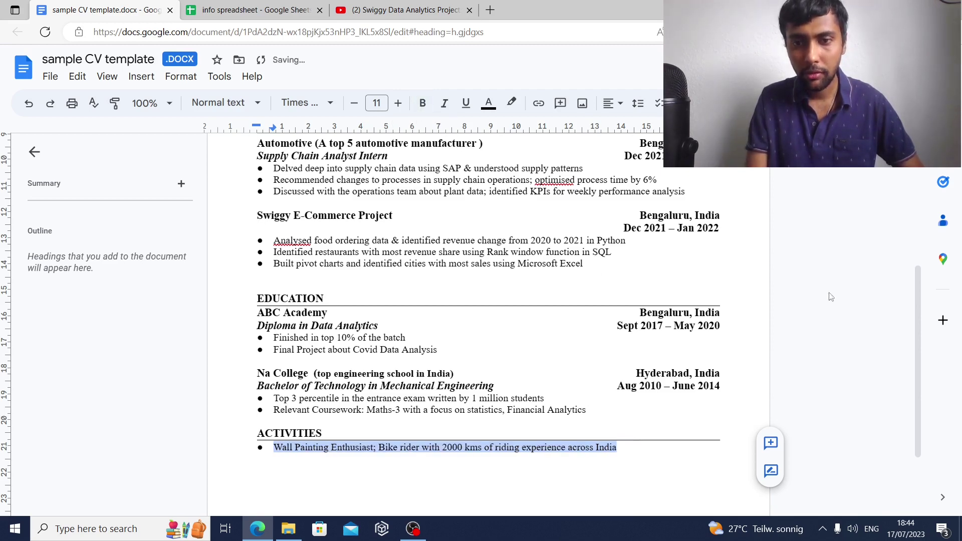
# Step: Set the font size of the list after "Analysis:" in the technical skills section to 11
pyautogui.click(915, 322)
pyautogui.moveTo(916, 323); pyautogui.dragTo(910, 191)
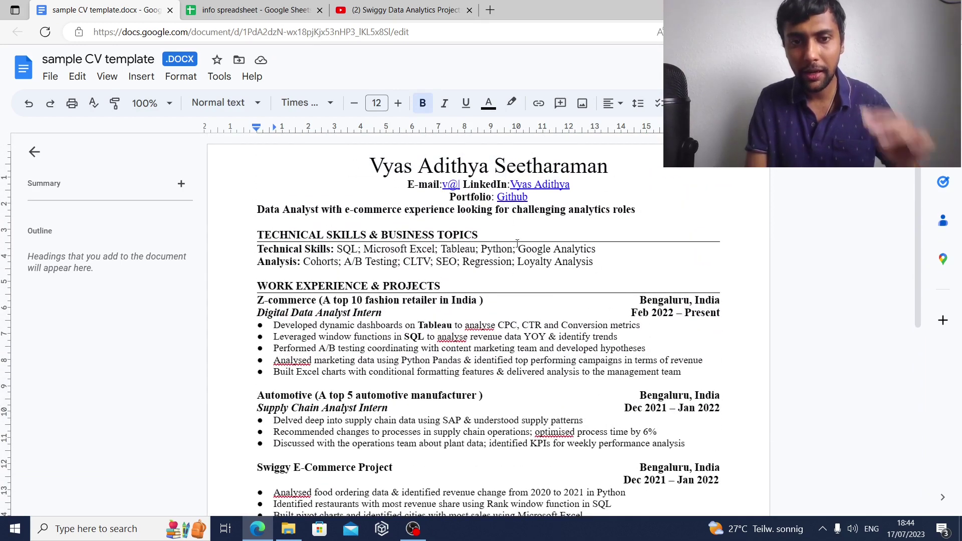
pyautogui.click(529, 336)
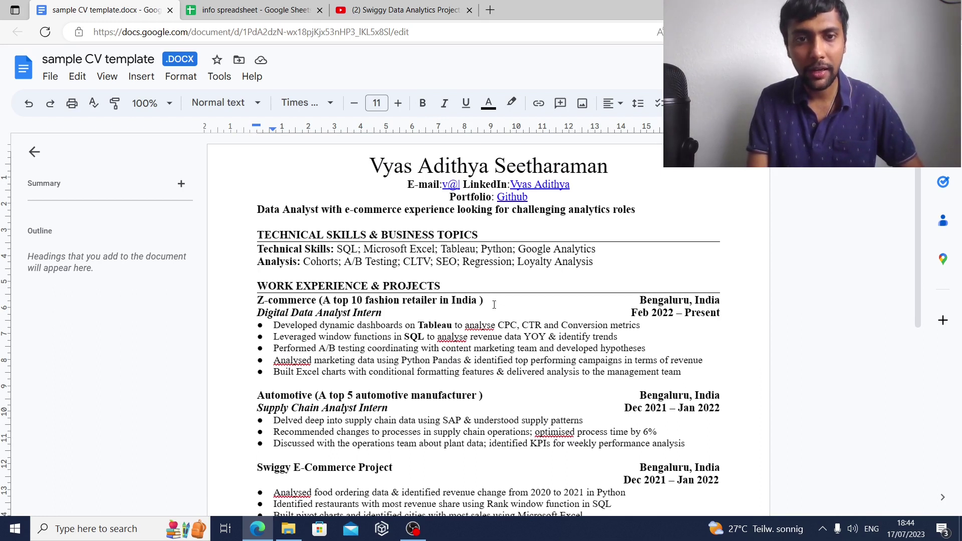
pyautogui.click(479, 251)
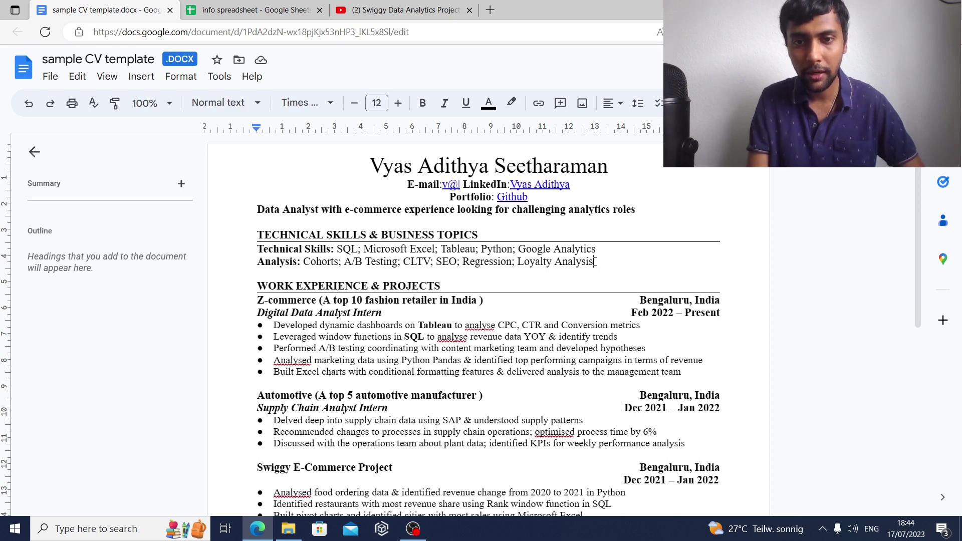
pyautogui.moveTo(595, 261); pyautogui.dragTo(315, 255)
pyautogui.click(297, 262)
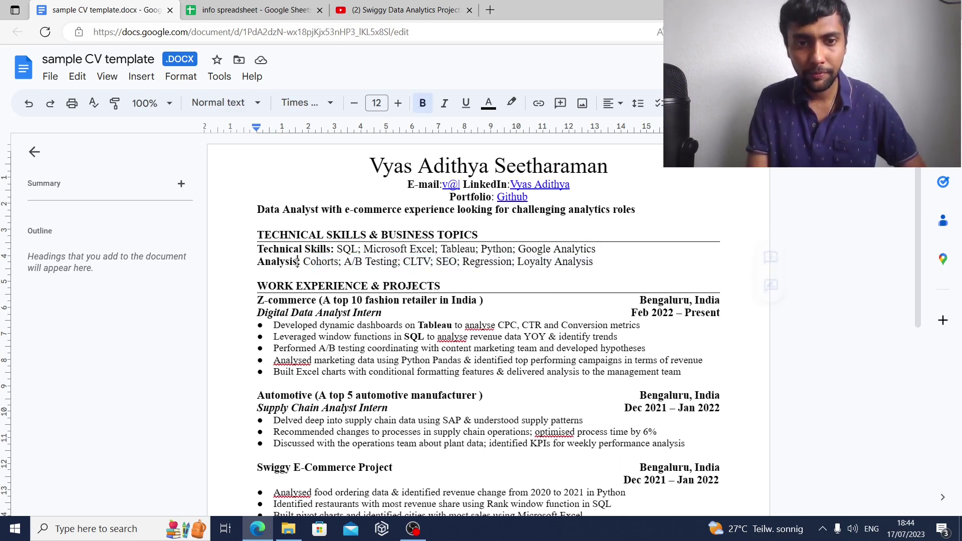
pyautogui.moveTo(303, 261); pyautogui.dragTo(605, 259)
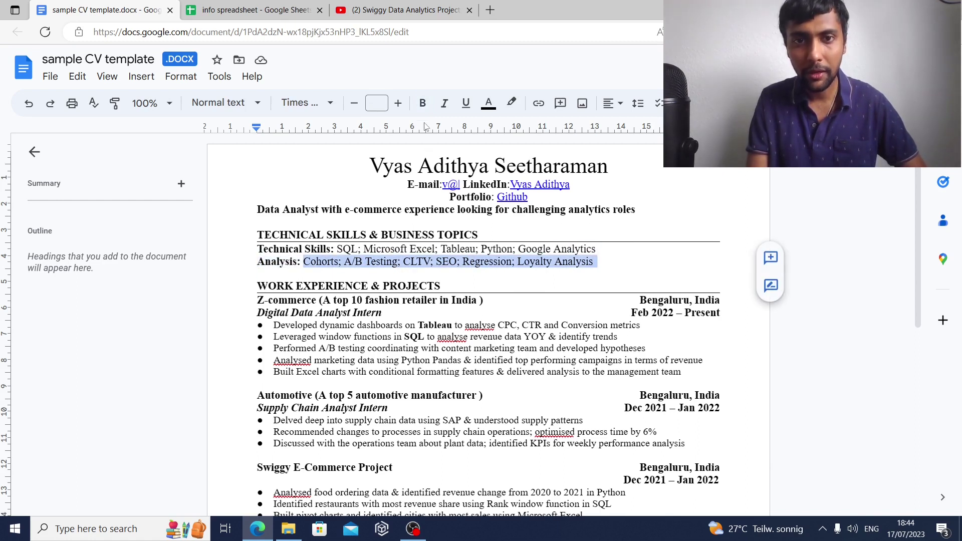
pyautogui.click(382, 101)
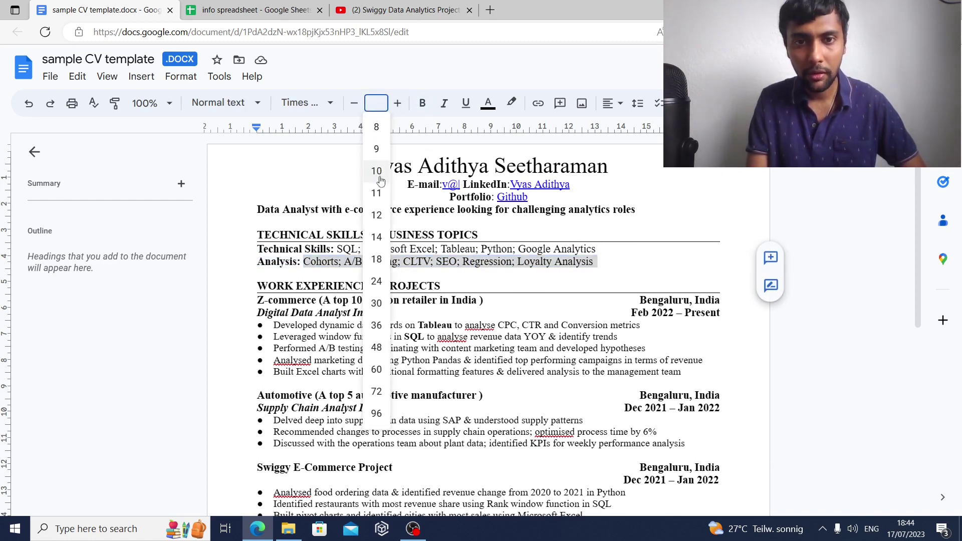
pyautogui.click(379, 195)
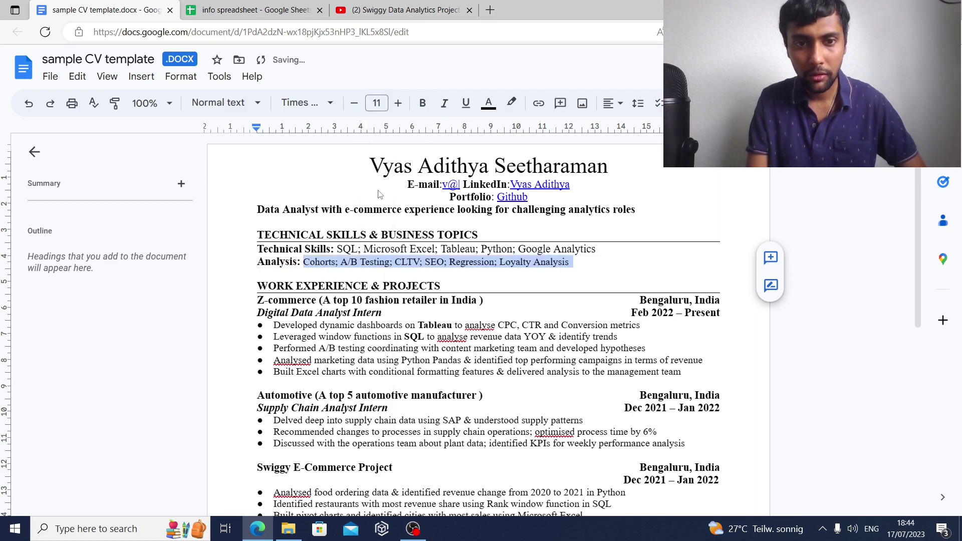
pyautogui.click(524, 319)
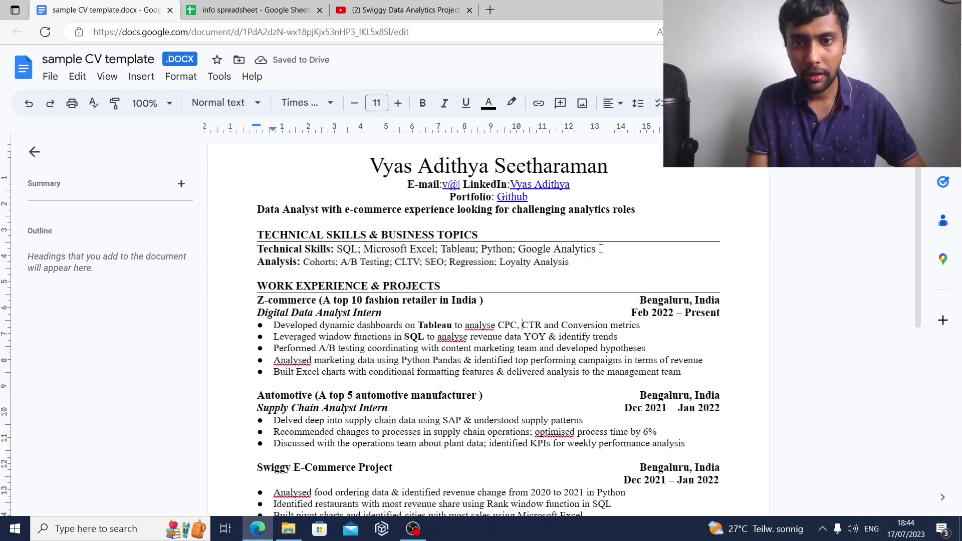
# Step: Set the font size of the list after "Technical Skills:" to 11
pyautogui.moveTo(600, 249); pyautogui.dragTo(338, 249)
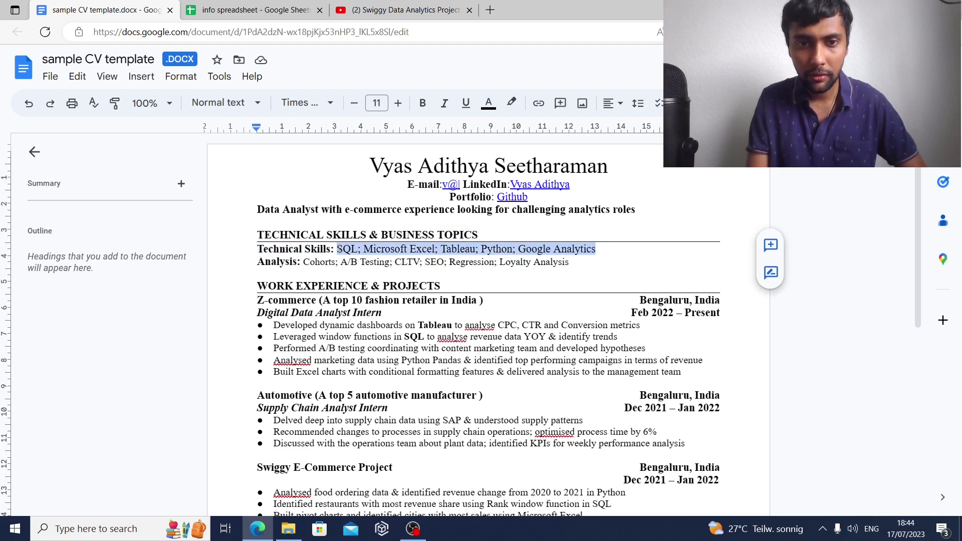
pyautogui.click(376, 103)
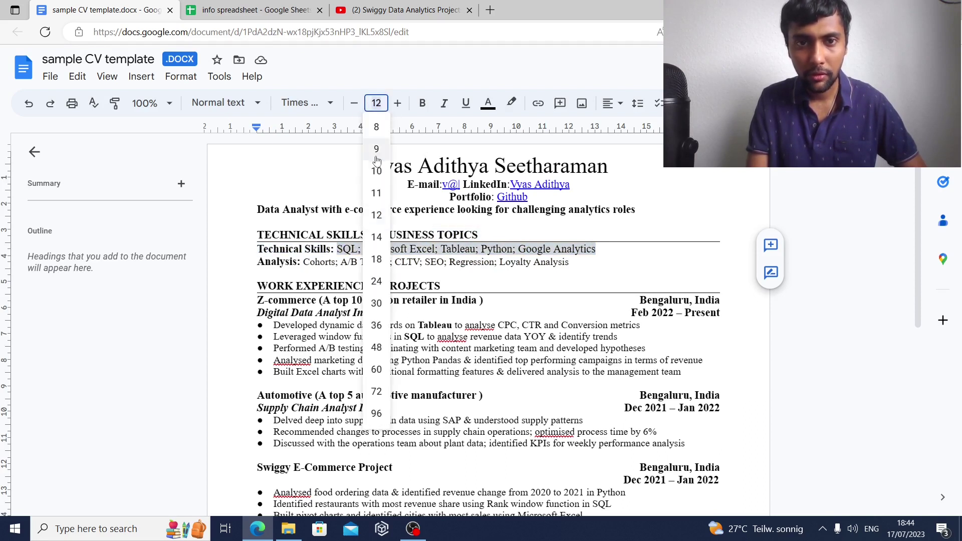
pyautogui.click(381, 193)
pyautogui.click(403, 337)
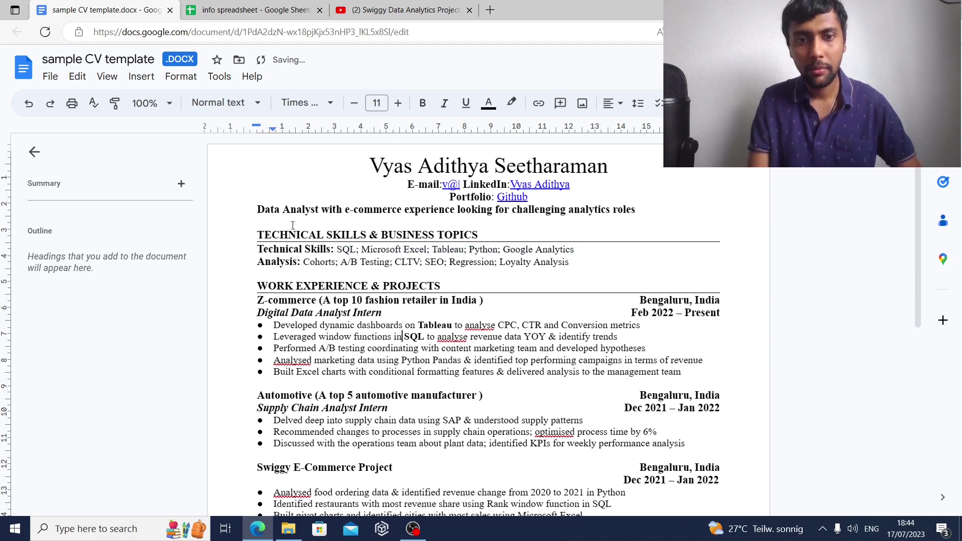
# Step: Reload the CV document and review its sections from the header down to Activities
pyautogui.click(46, 33)
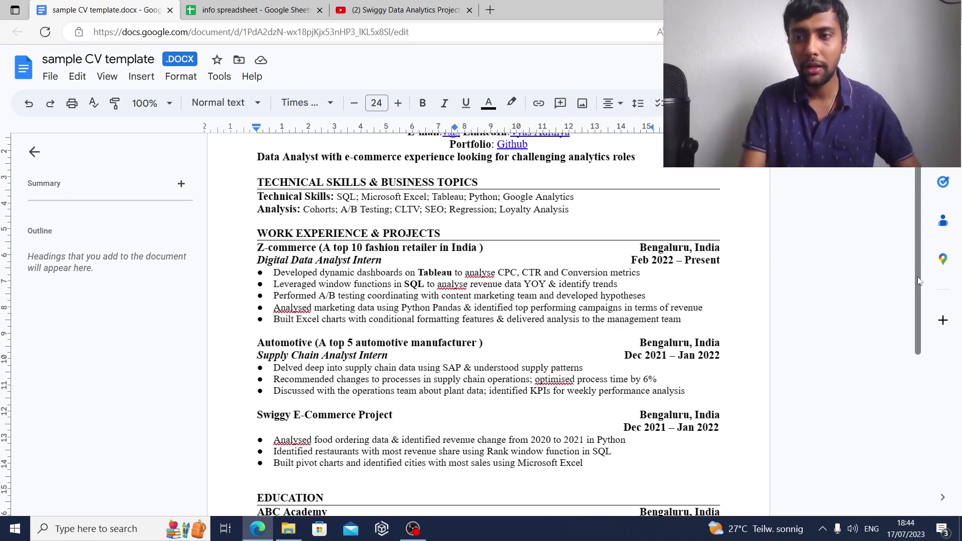
pyautogui.scroll(-2, 919, 301)
pyautogui.scroll(-3, 926, 348)
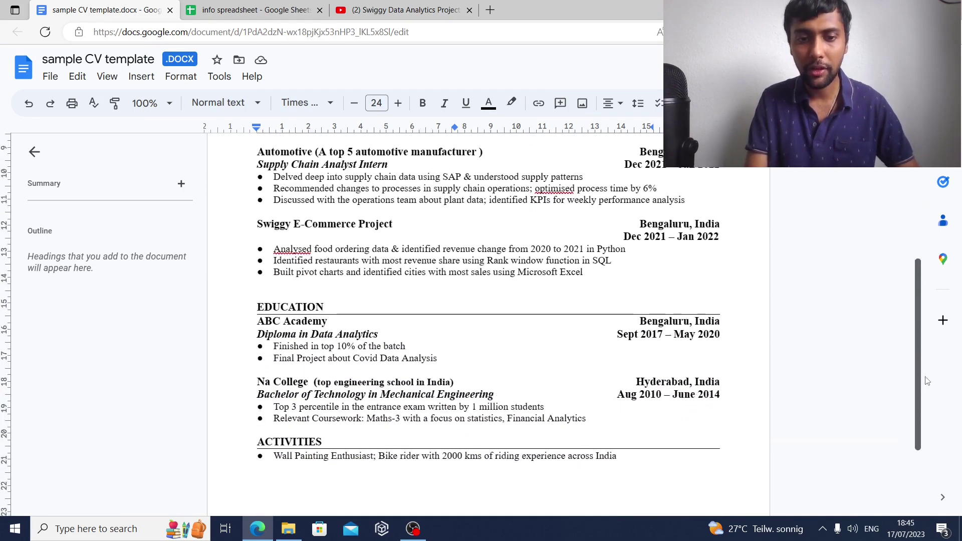
pyautogui.scroll(3, 938, 394)
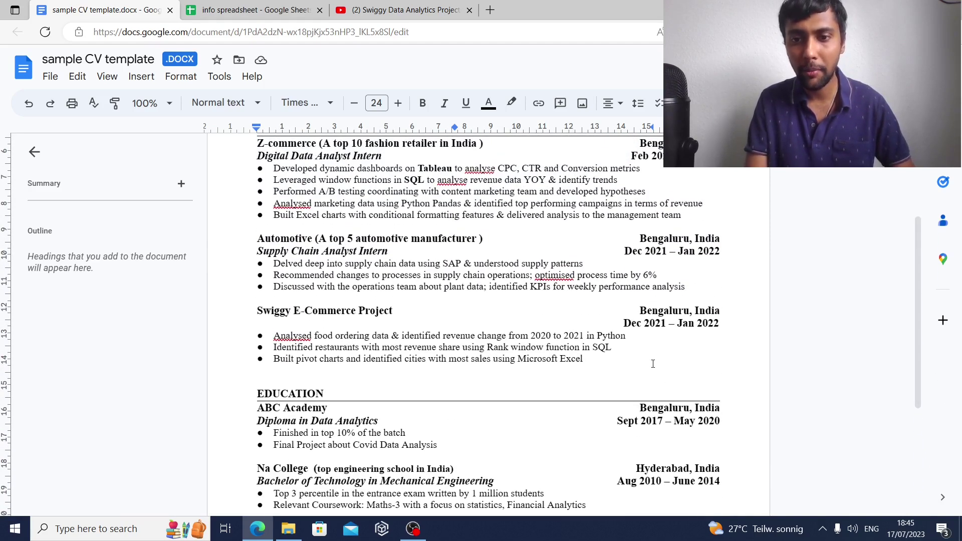
pyautogui.click(653, 363)
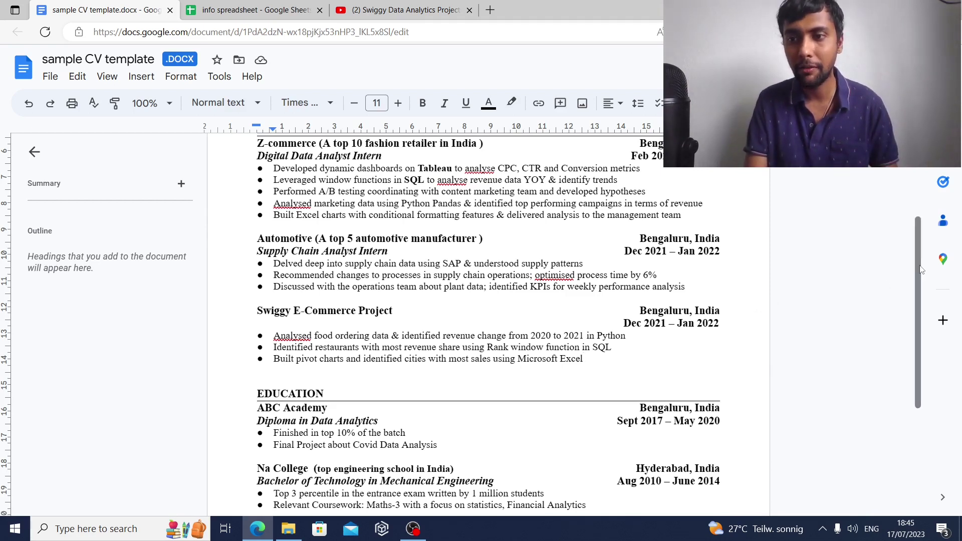
pyautogui.moveTo(920, 266); pyautogui.dragTo(919, 181)
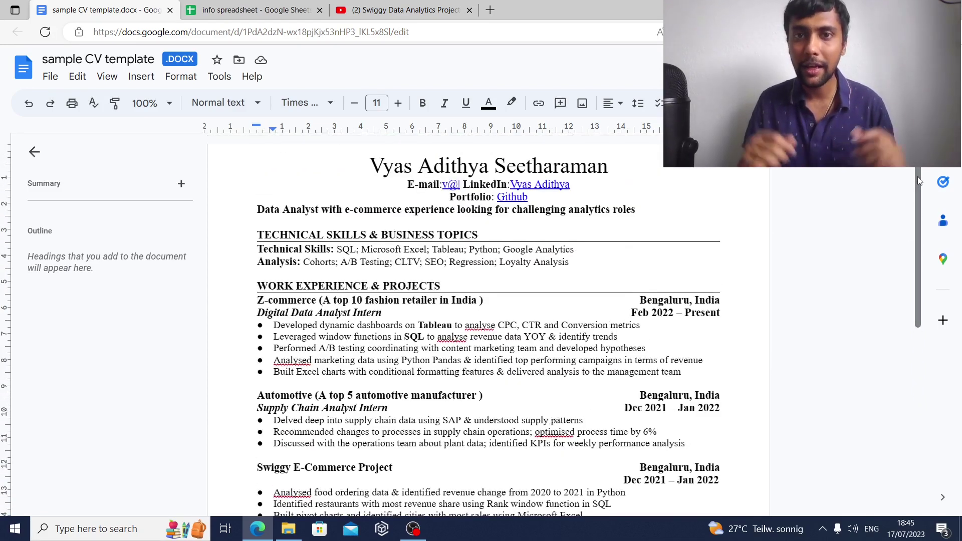